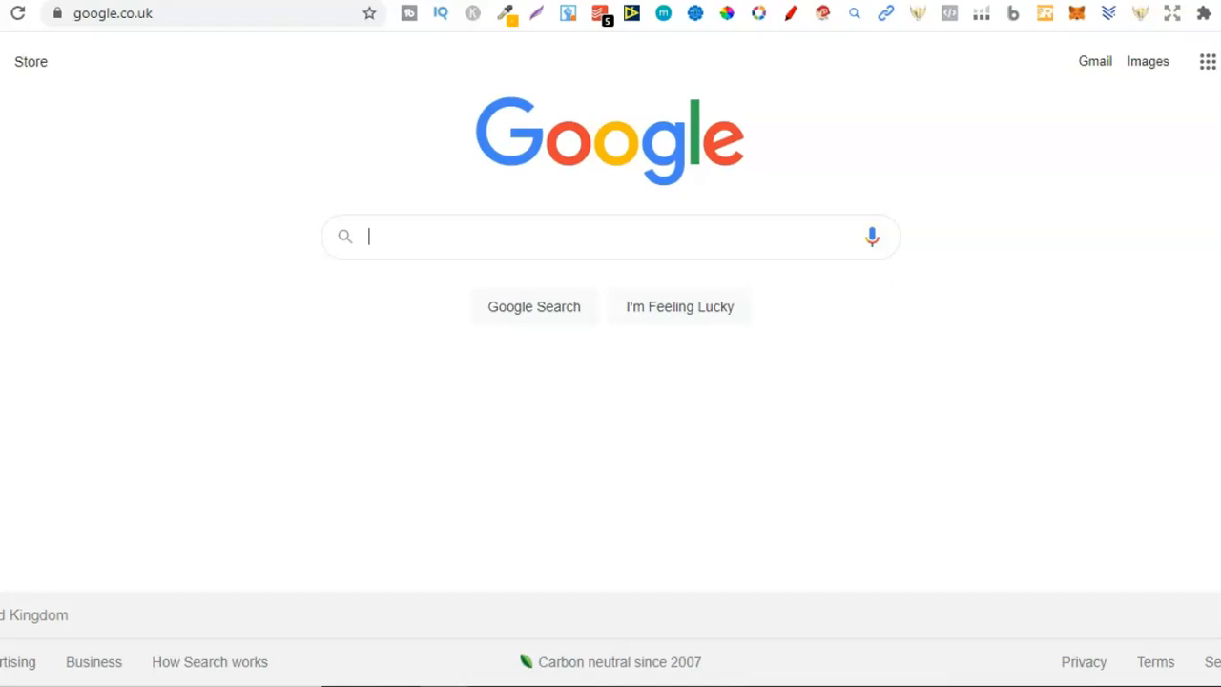
Search Google for "bookbolt free interiors" and open the Book Bolt Interior Wizard's interior generator
{"action": "type", "text": "bookbolt free "}
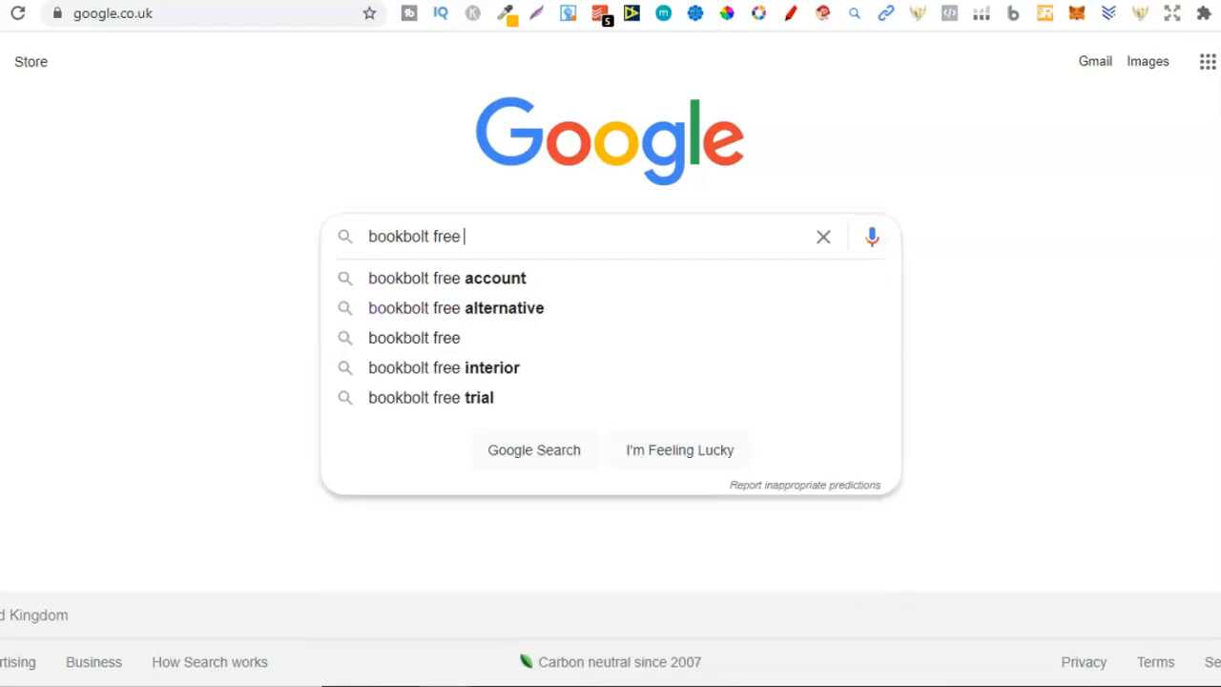
{"action": "type", "text": "interiors"}
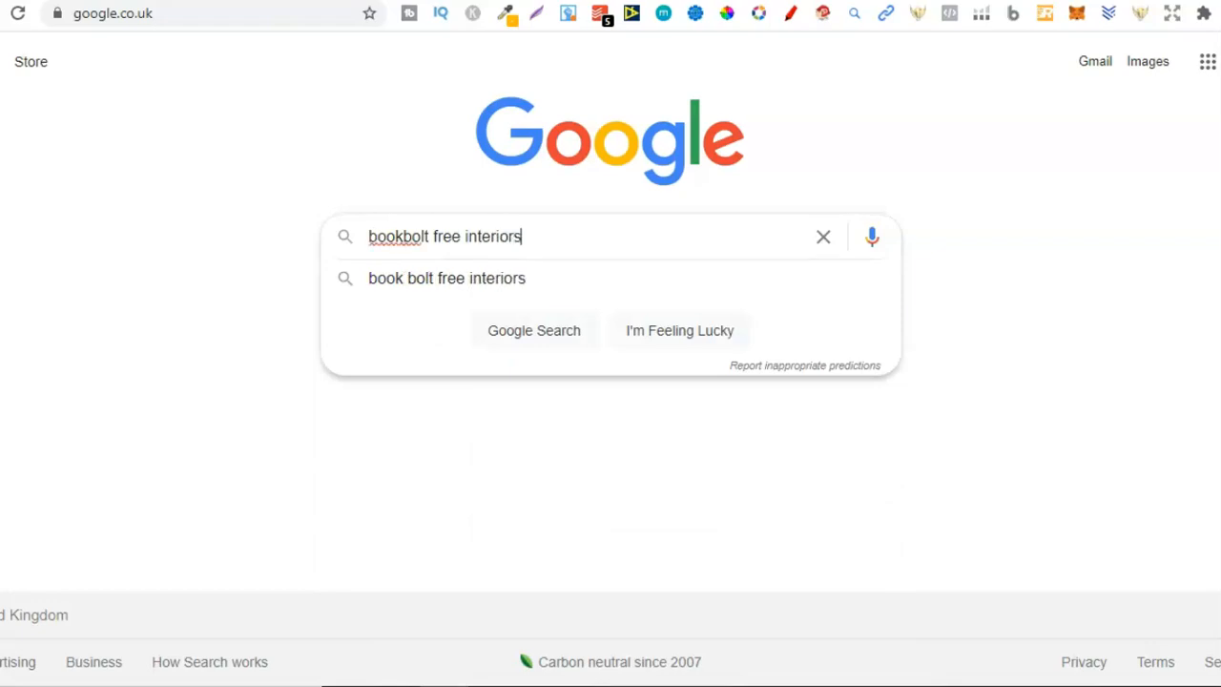
{"action": "key", "text": "Return"}
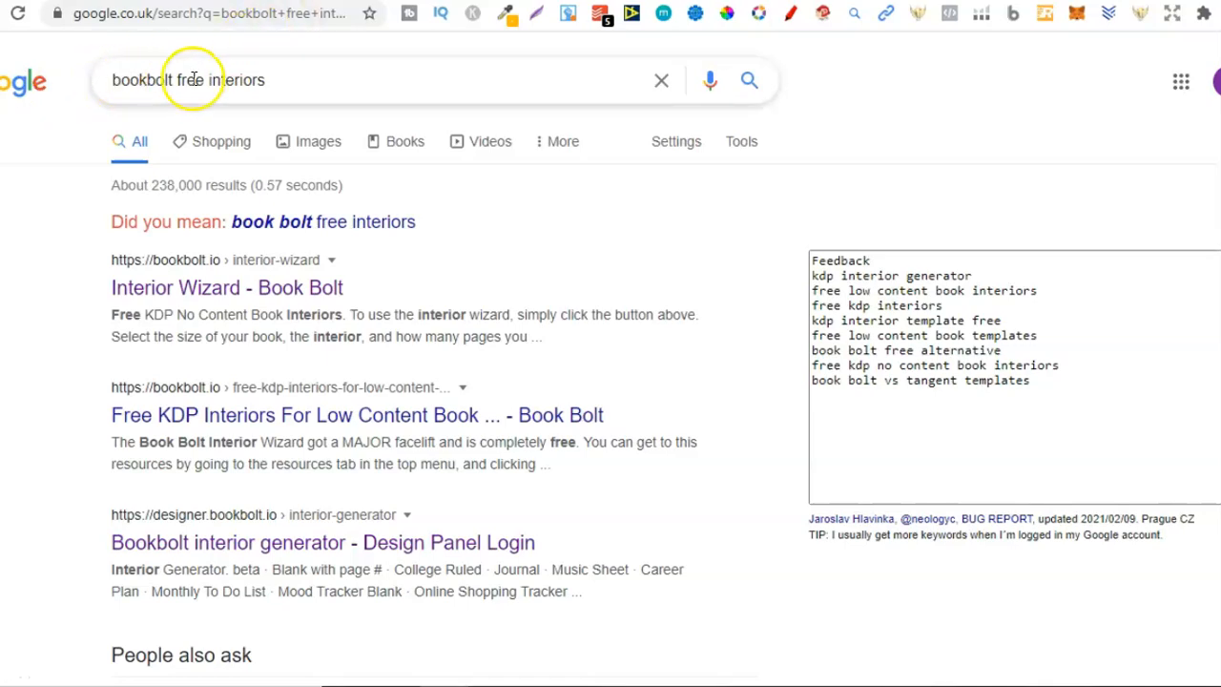
{"action": "left_click", "coordinate": [216, 294]}
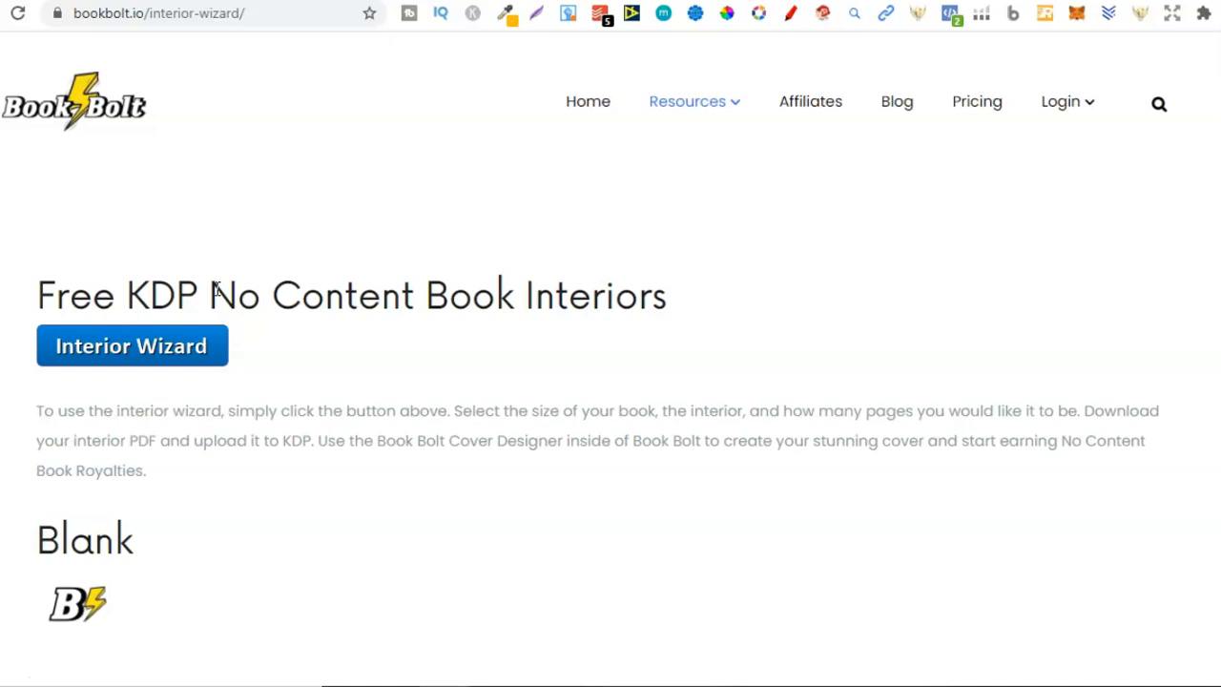
{"action": "left_click", "coordinate": [180, 347]}
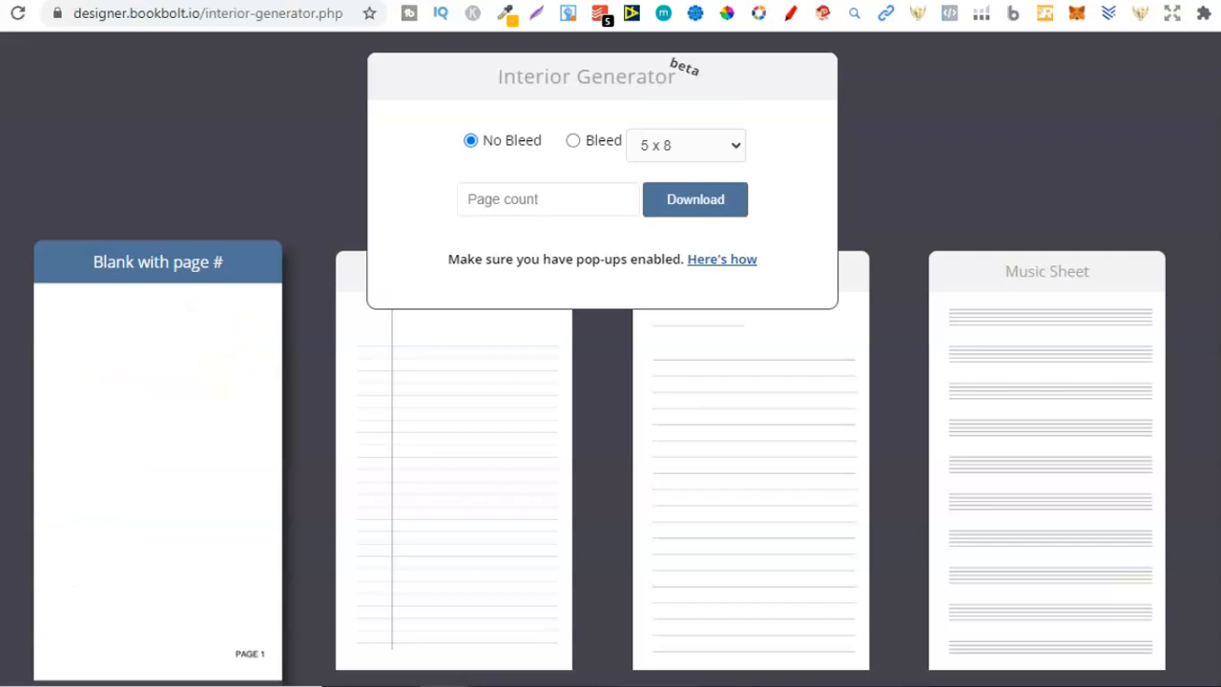
Generate a 100-page College Ruled interior PDF at 8.5 x 11 with no bleed
{"action": "scroll", "coordinate": [611, 382], "scroll_direction": "down", "scroll_amount": 10}
{"action": "scroll", "coordinate": [610, 382], "scroll_direction": "up", "scroll_amount": 10}
{"action": "scroll", "coordinate": [610, 381], "scroll_direction": "down", "scroll_amount": 2}
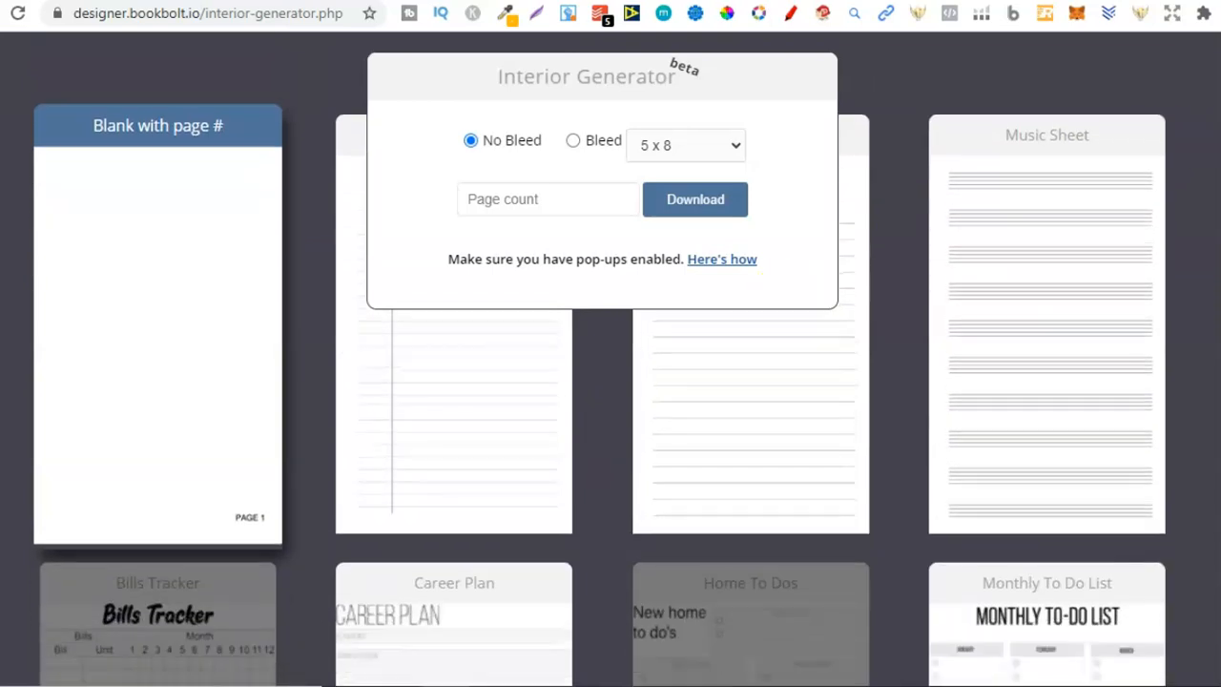
{"action": "scroll", "coordinate": [611, 381], "scroll_direction": "down", "scroll_amount": 1}
{"action": "scroll", "coordinate": [610, 381], "scroll_direction": "up", "scroll_amount": 1}
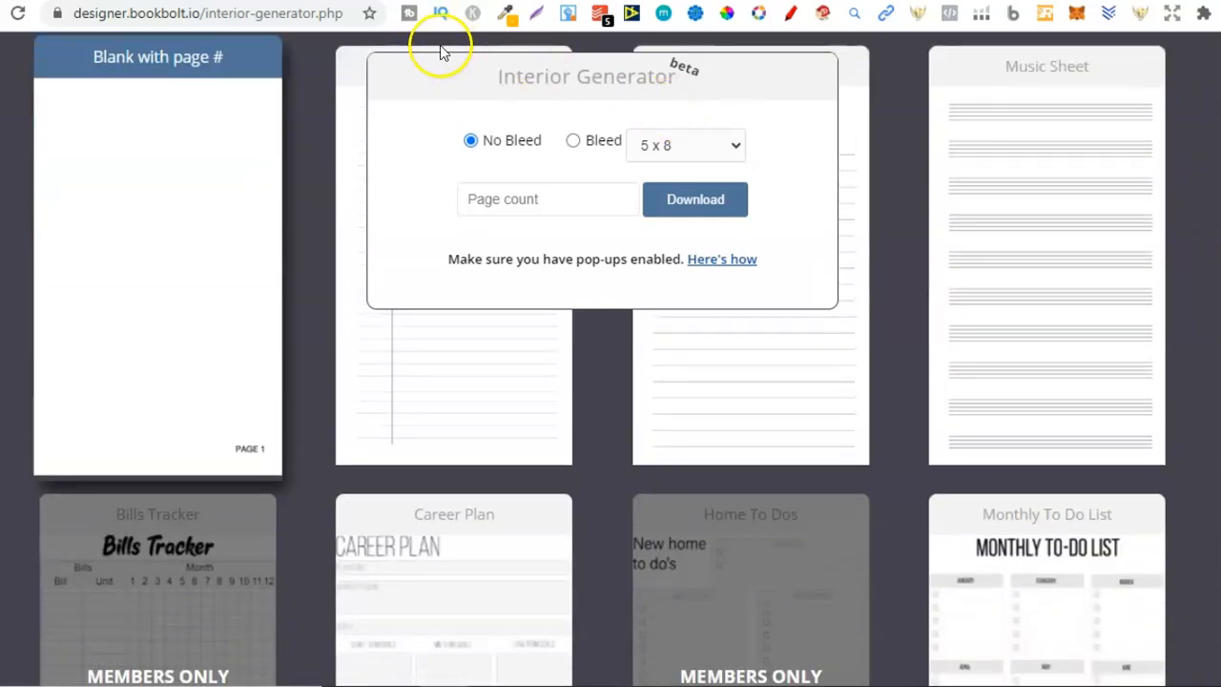
{"action": "left_click", "coordinate": [446, 351]}
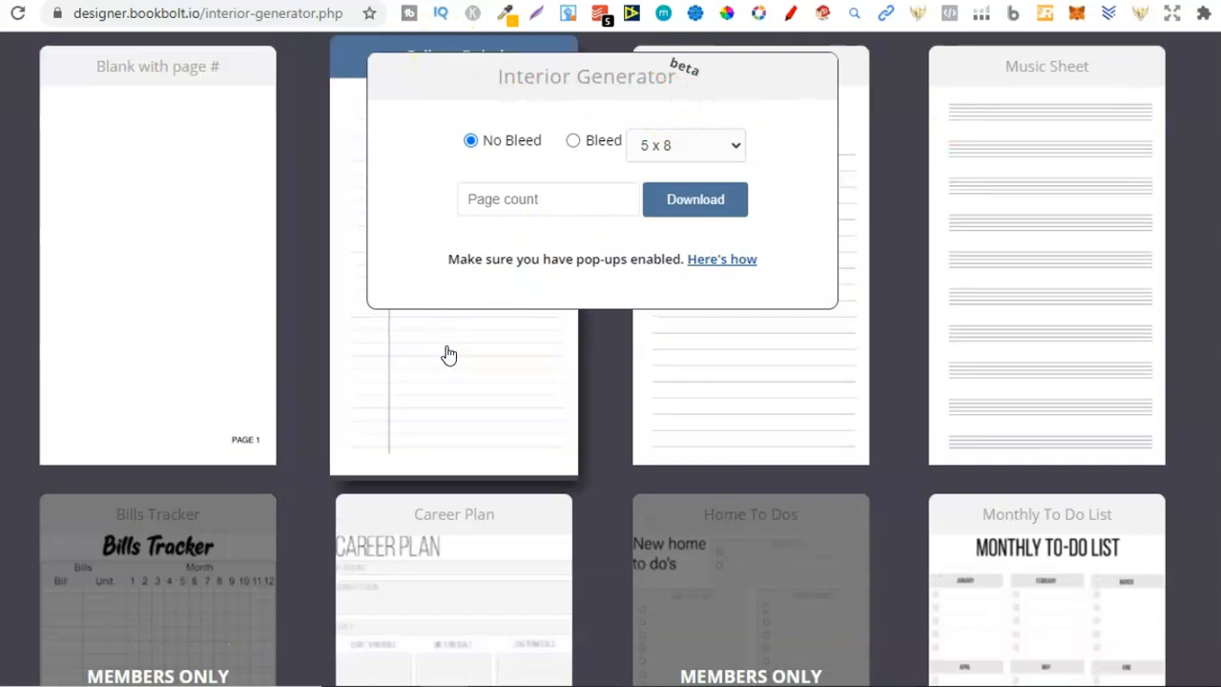
{"action": "left_click", "coordinate": [703, 153]}
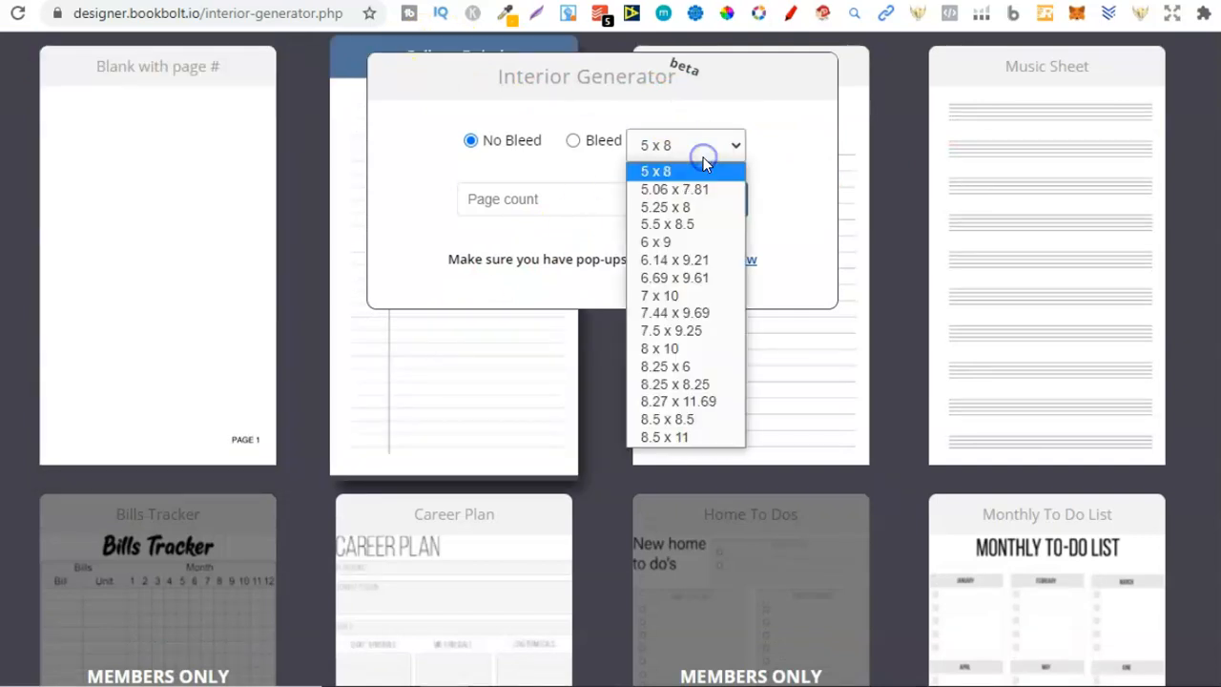
{"action": "left_click", "coordinate": [659, 436]}
{"action": "left_click", "coordinate": [523, 193]}
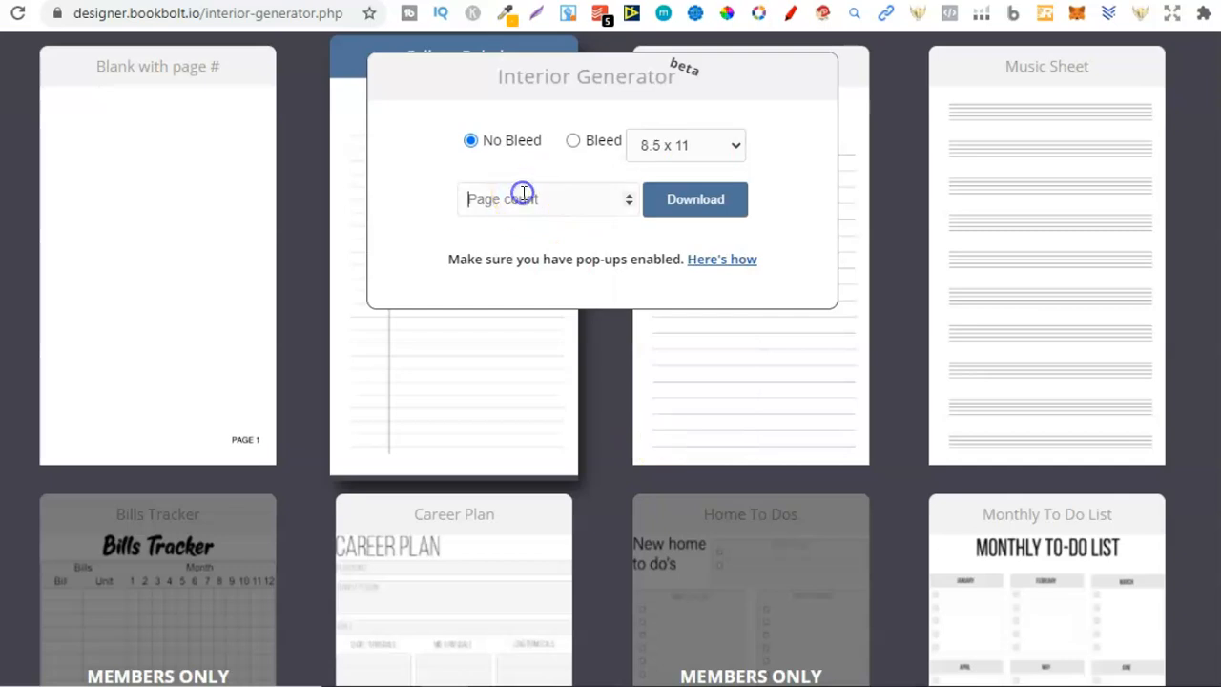
{"action": "type", "text": "100"}
{"action": "left_click", "coordinate": [683, 199]}
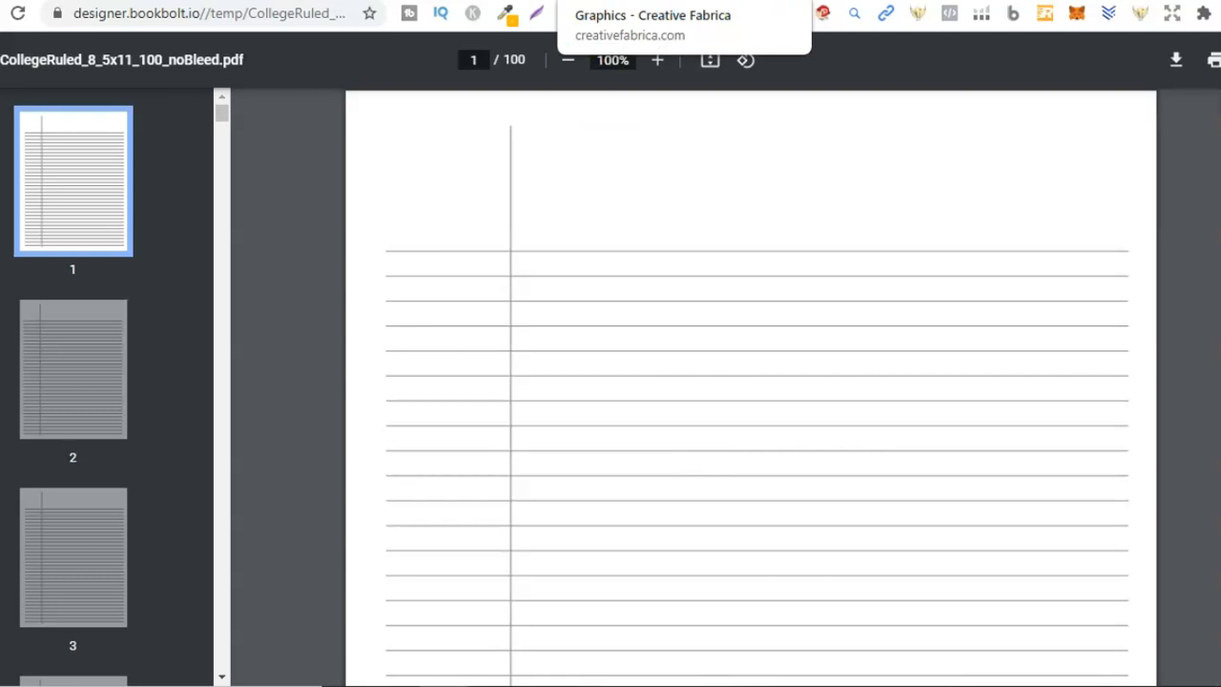
Switch to the Creative Fabrica graphics page and look through the popular graphics and category tags
{"action": "left_click", "coordinate": [567, 14]}
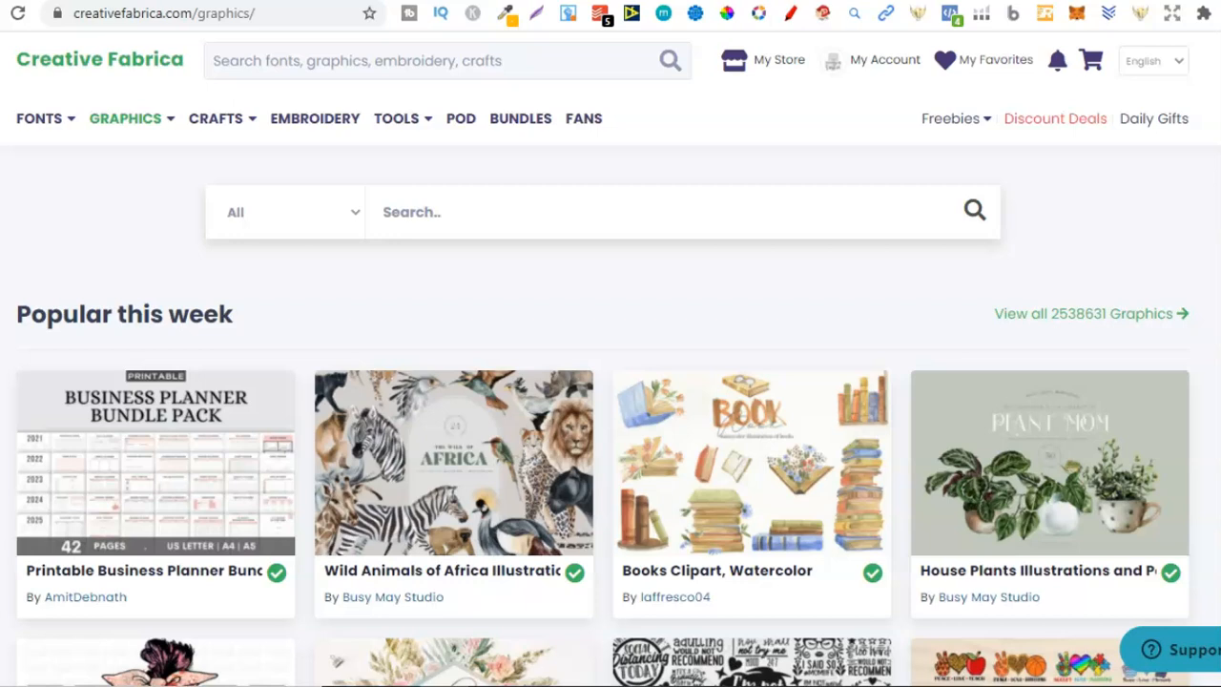
{"action": "scroll", "coordinate": [1209, 489], "scroll_direction": "down", "scroll_amount": 9}
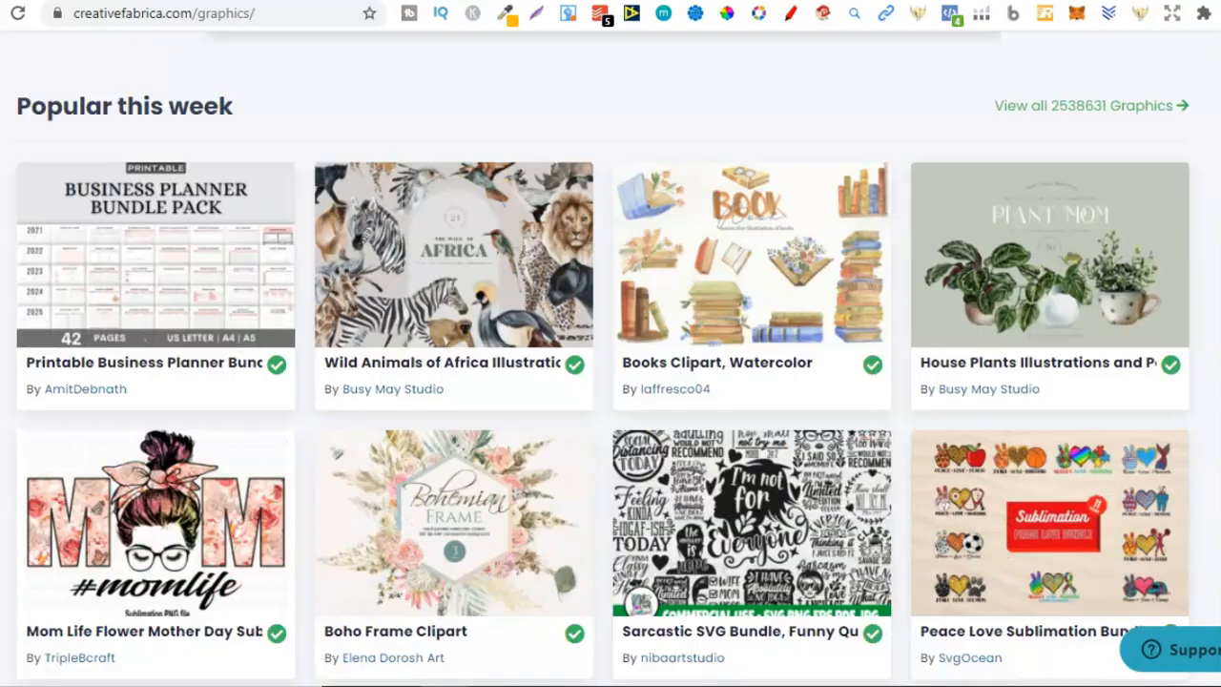
{"action": "scroll", "coordinate": [1209, 489], "scroll_direction": "down", "scroll_amount": 4}
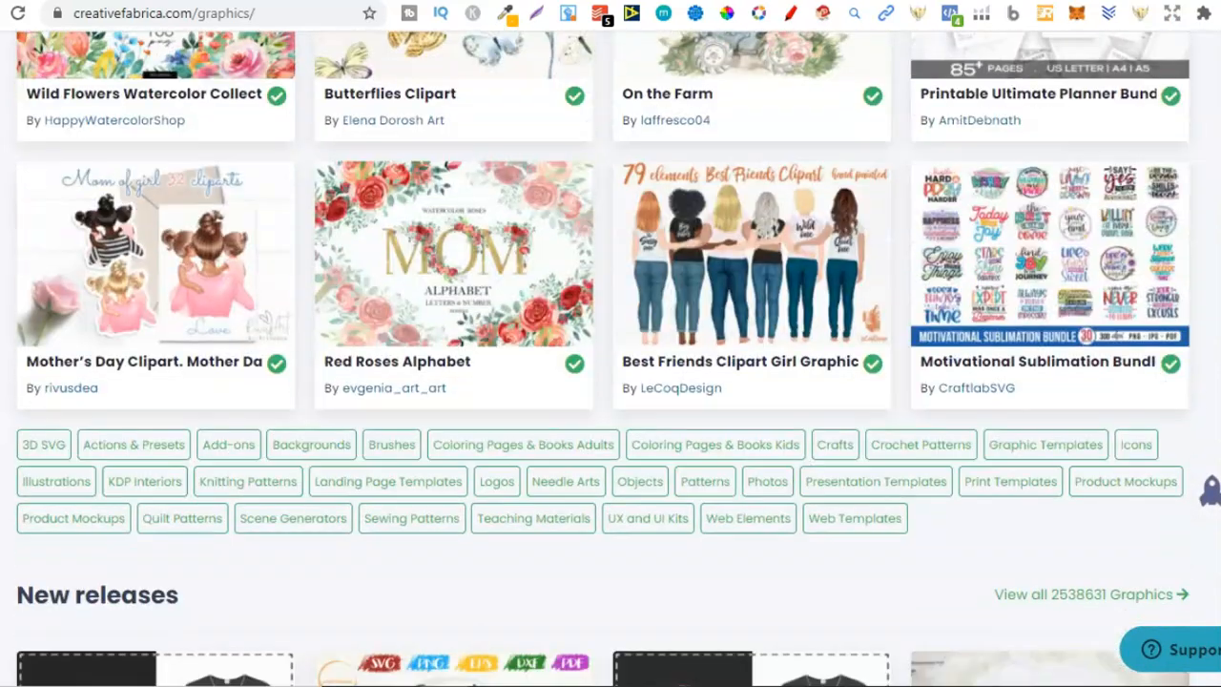
{"action": "scroll", "coordinate": [1210, 489], "scroll_direction": "up", "scroll_amount": 10}
{"action": "scroll", "coordinate": [1209, 490], "scroll_direction": "up", "scroll_amount": 4}
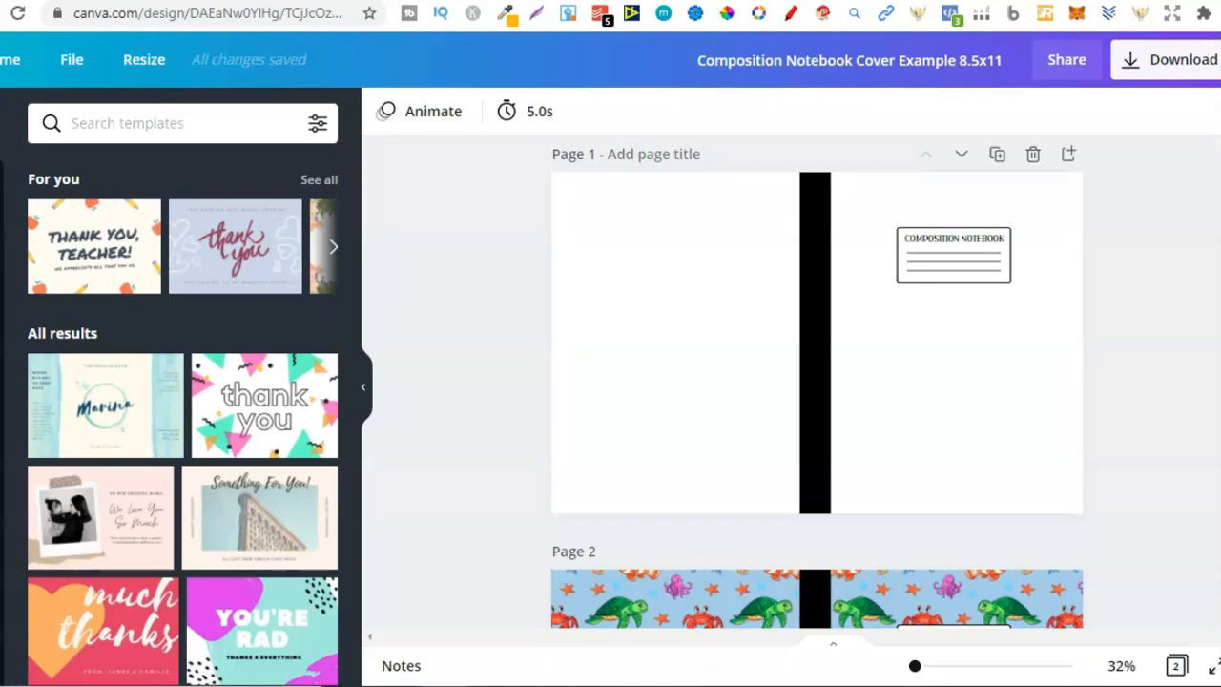
Switch to Canva and examine the pages of the composition notebook cover example and the 5000px × 5000px sea-animal pattern design
{"action": "scroll", "coordinate": [817, 401], "scroll_direction": "down", "scroll_amount": 5}
{"action": "scroll", "coordinate": [817, 401], "scroll_direction": "down", "scroll_amount": 1}
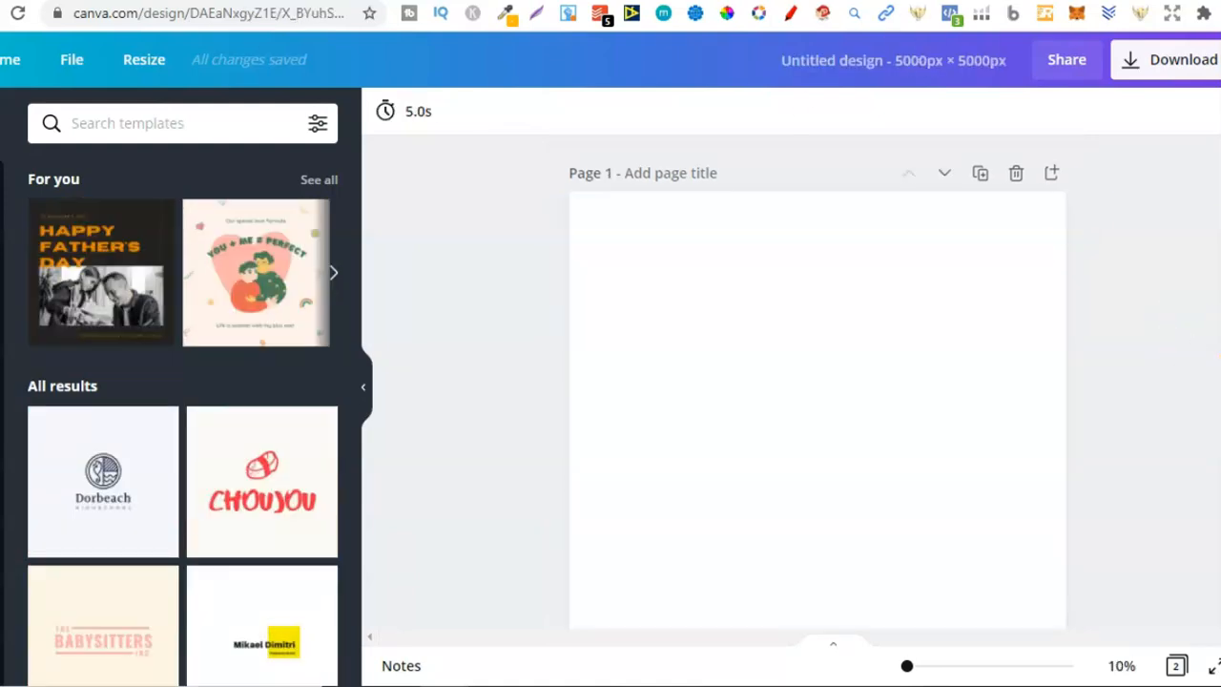
{"action": "scroll", "coordinate": [817, 381], "scroll_direction": "down", "scroll_amount": 1}
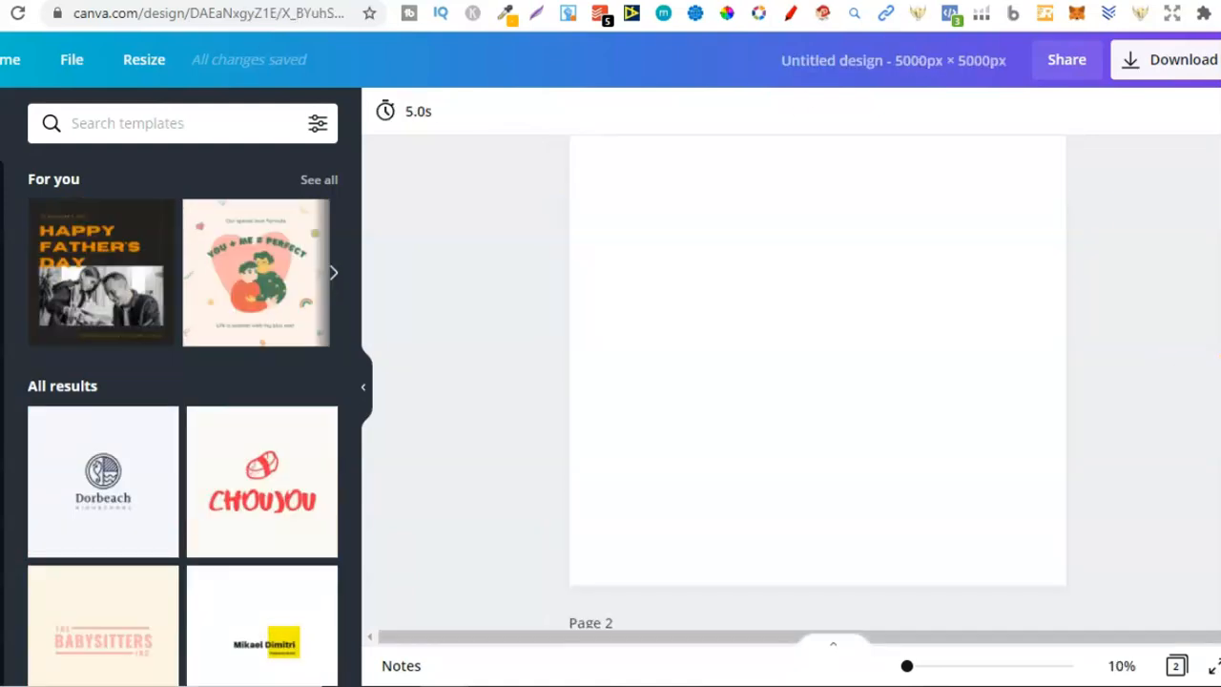
{"action": "scroll", "coordinate": [817, 381], "scroll_direction": "down", "scroll_amount": 5}
{"action": "scroll", "coordinate": [817, 382], "scroll_direction": "up", "scroll_amount": 4}
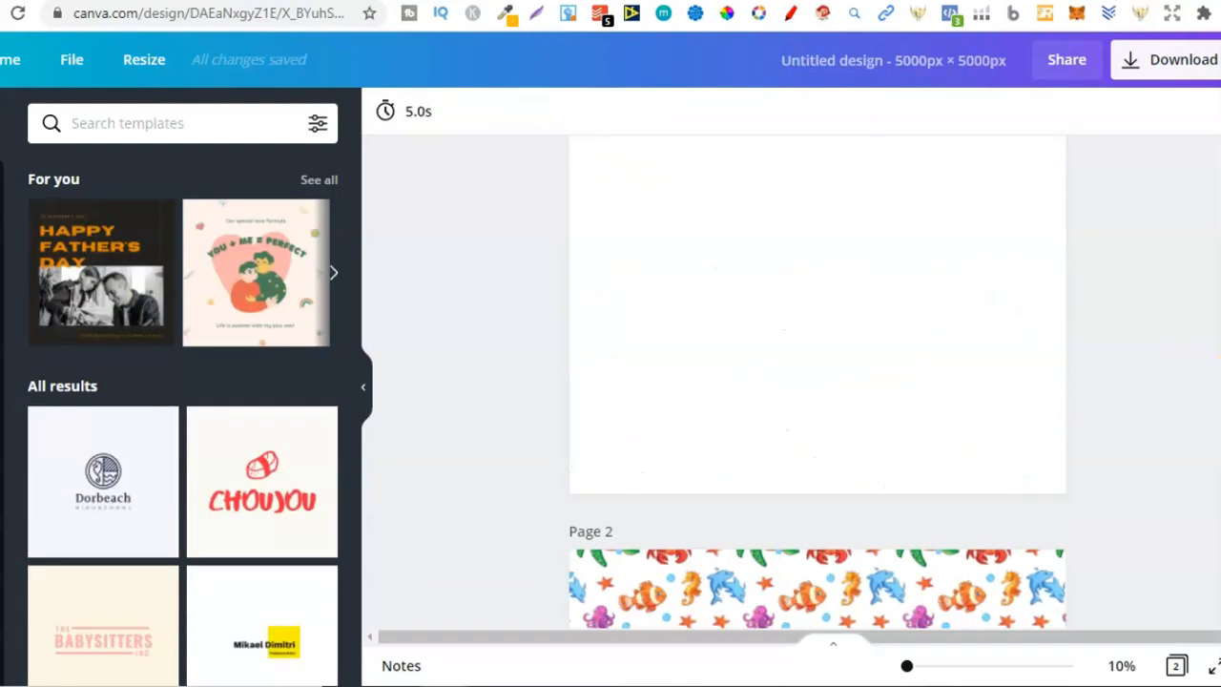
{"action": "scroll", "coordinate": [816, 382], "scroll_direction": "down", "scroll_amount": 5}
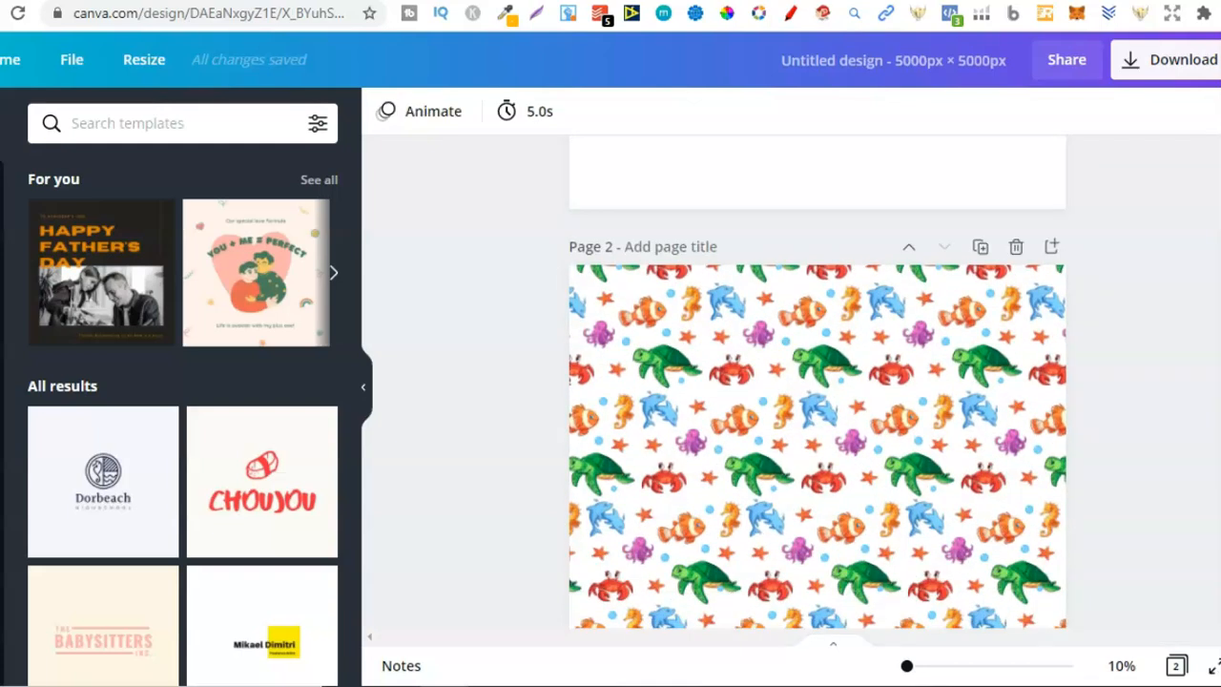
{"action": "scroll", "coordinate": [816, 381], "scroll_direction": "down", "scroll_amount": 1}
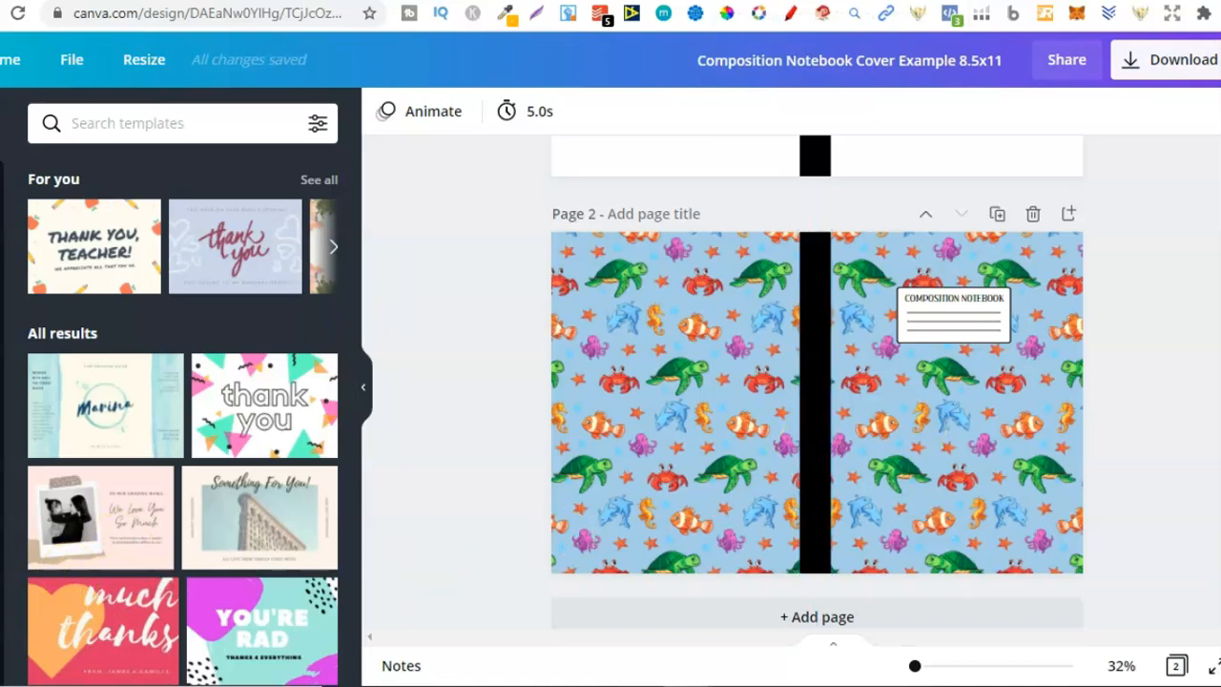
{"action": "scroll", "coordinate": [817, 382], "scroll_direction": "up", "scroll_amount": 3}
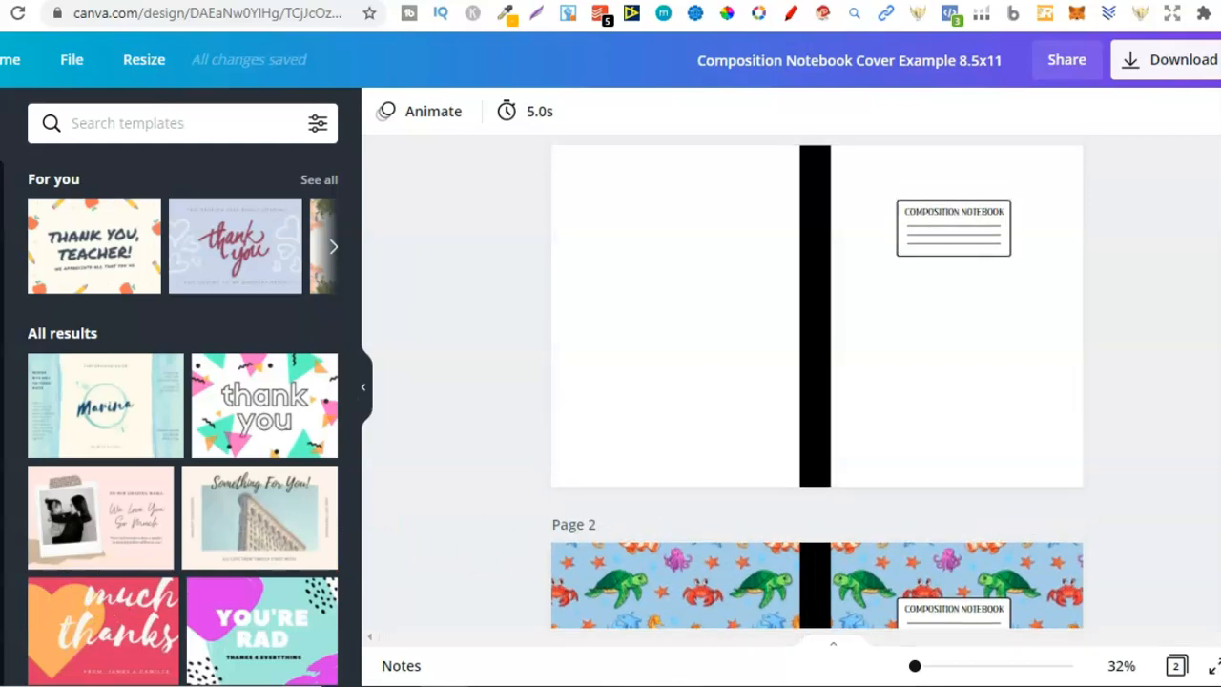
{"action": "scroll", "coordinate": [817, 381], "scroll_direction": "up", "scroll_amount": 1}
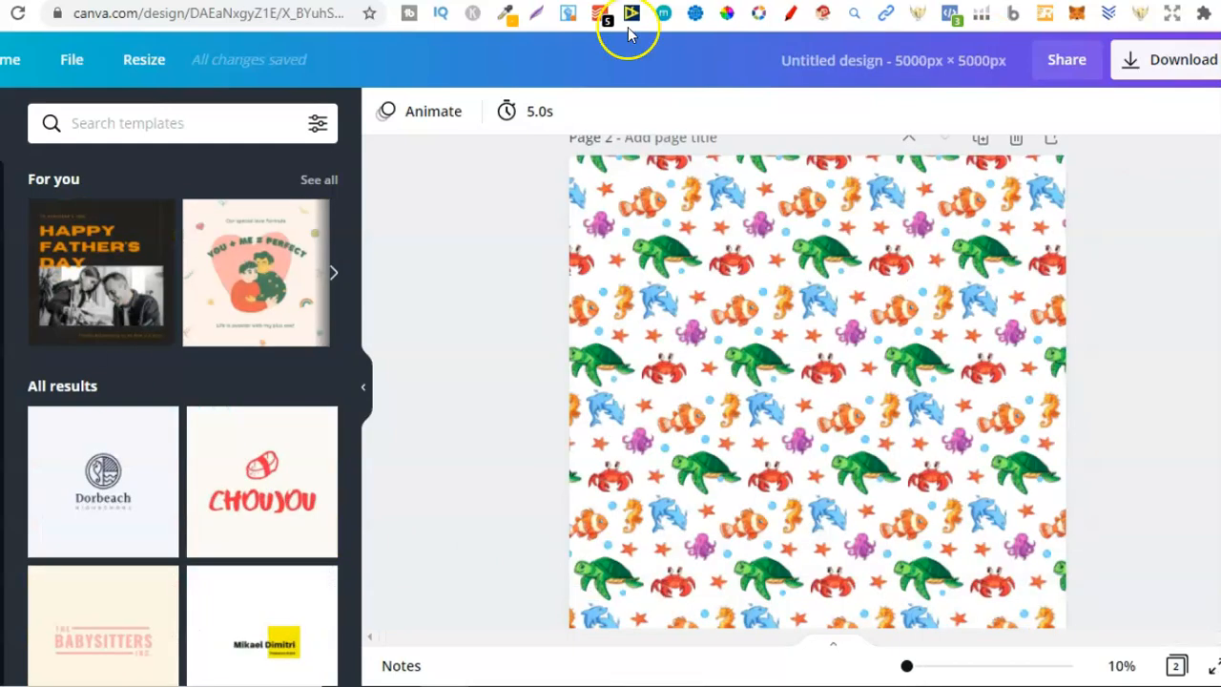
Open the CF Templates folder from the folder list in the untitled 5000px × 5000px design
{"action": "left_click_drag", "start_coordinate": [8, 499], "coordinate": [11, 656]}
{"action": "left_click", "coordinate": [2, 578]}
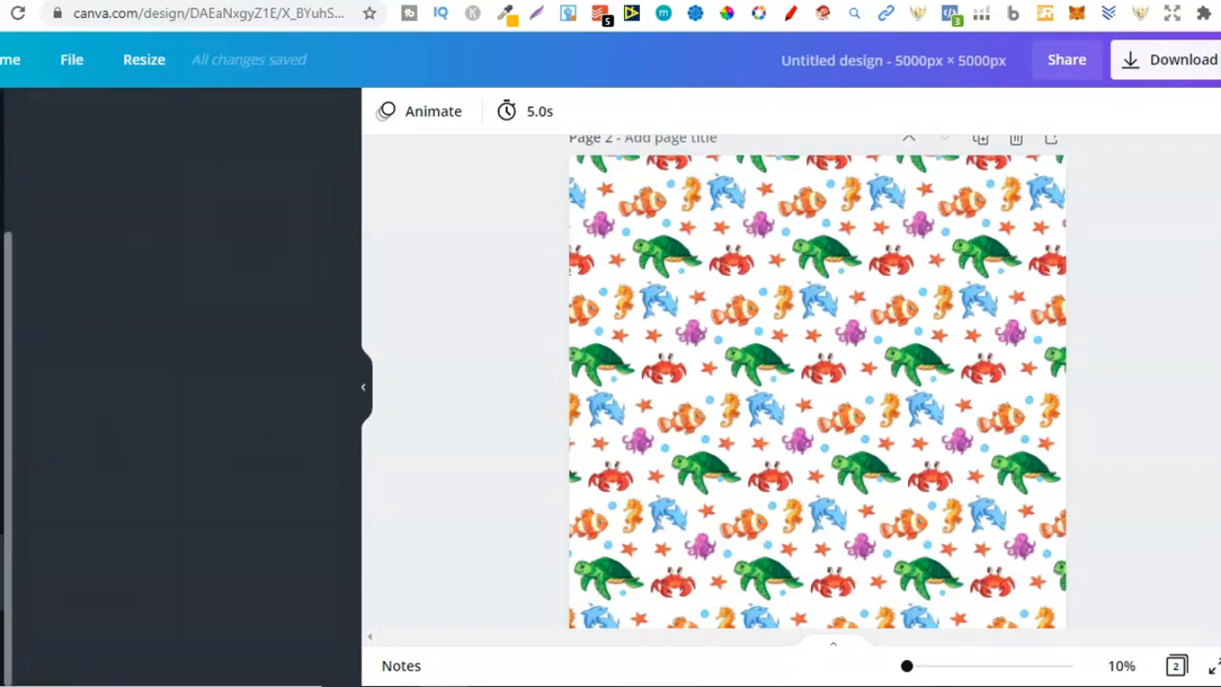
{"action": "scroll", "coordinate": [816, 391], "scroll_direction": "up", "scroll_amount": 6}
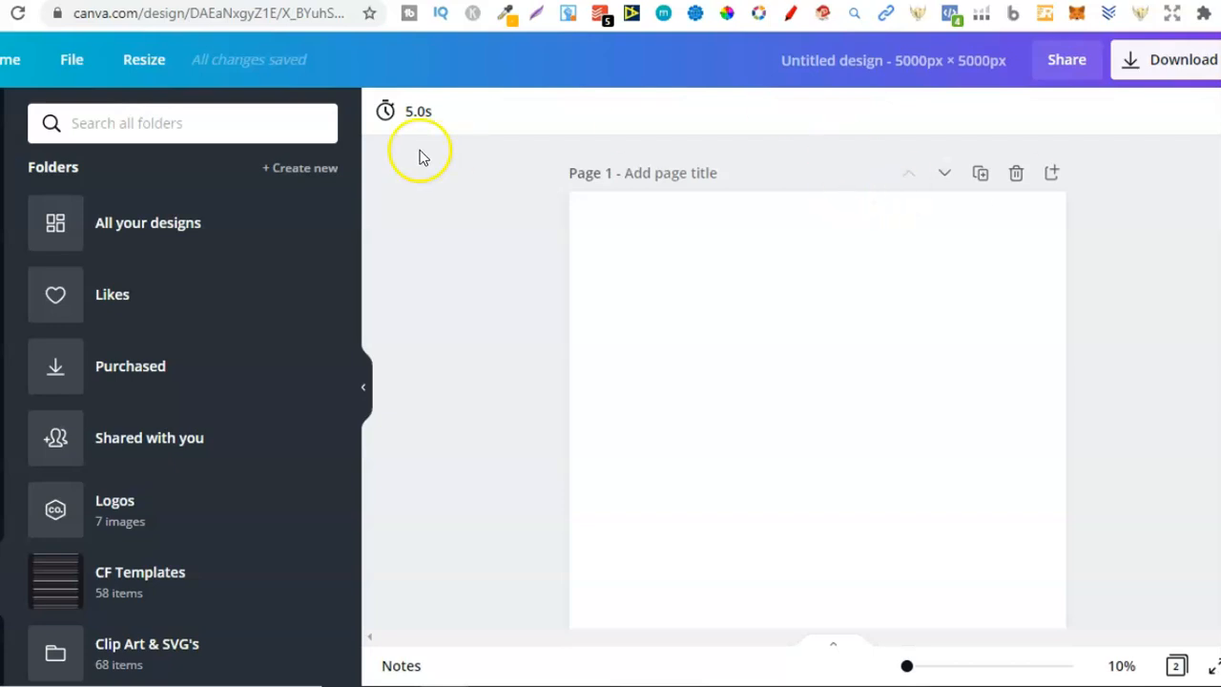
{"action": "left_click_drag", "start_coordinate": [347, 216], "coordinate": [351, 273]}
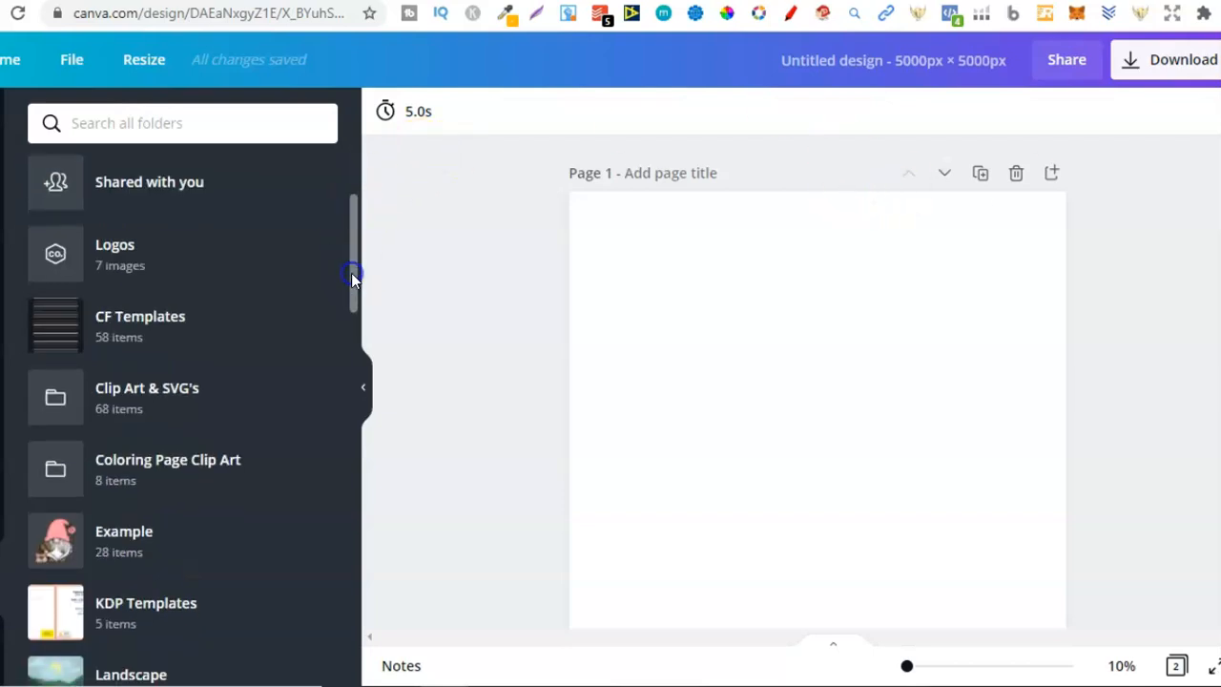
{"action": "left_click", "coordinate": [136, 344]}
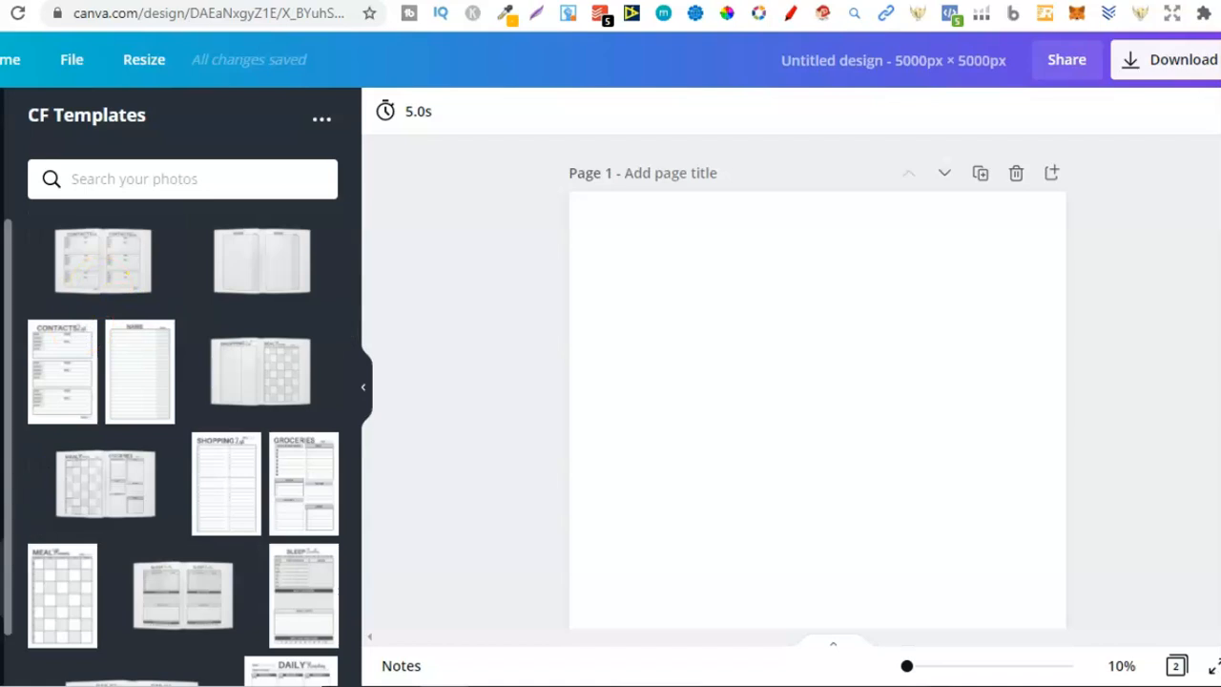
Look through the Clip Art & SVG's folder and open its Bees SVG's subfolder
{"action": "left_click", "coordinate": [2, 641]}
{"action": "left_click", "coordinate": [202, 401]}
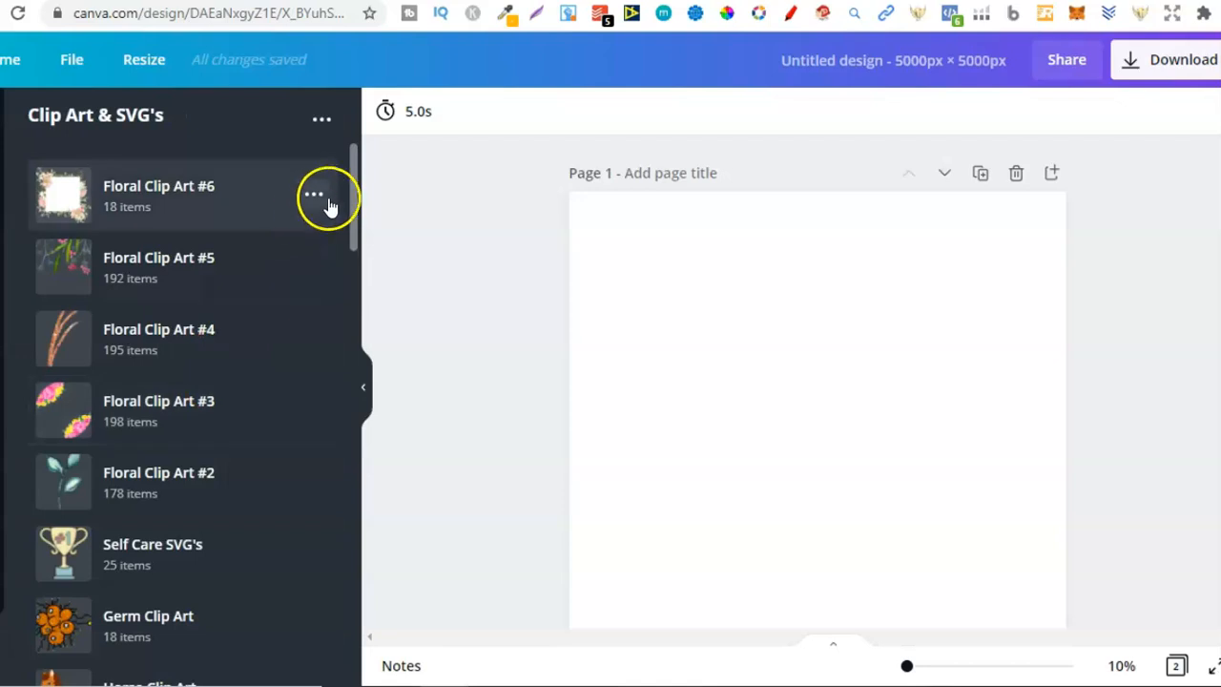
{"action": "left_click_drag", "start_coordinate": [355, 196], "coordinate": [346, 275]}
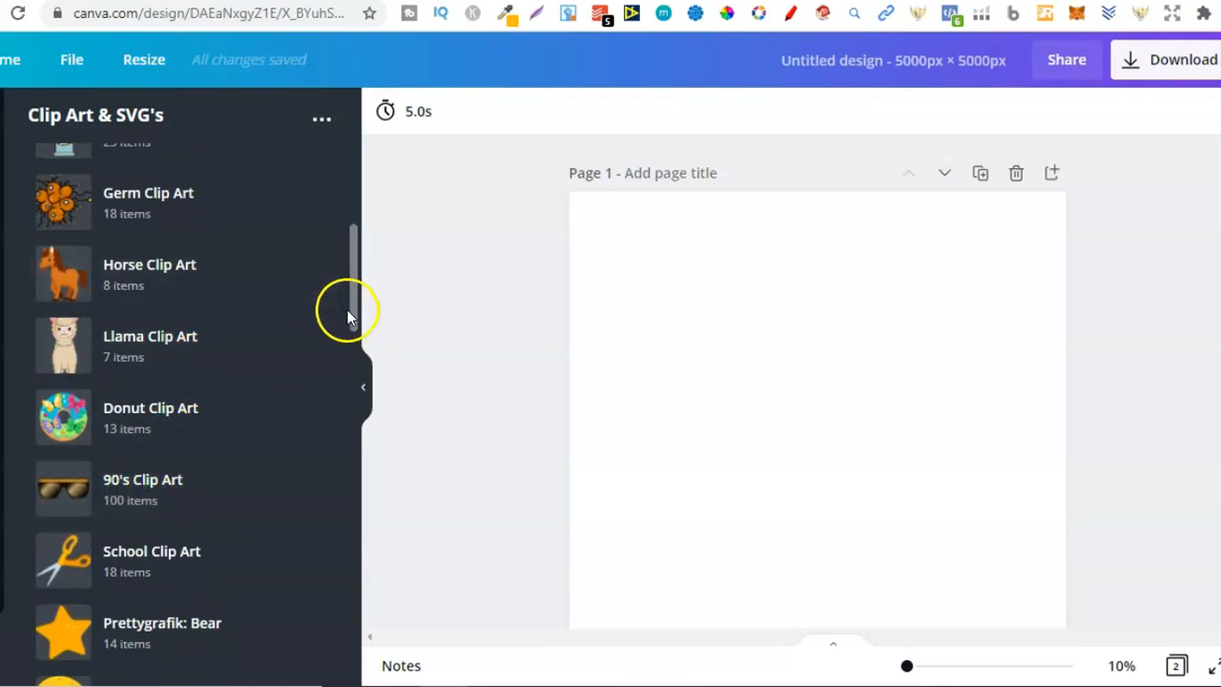
{"action": "left_click_drag", "start_coordinate": [354, 311], "coordinate": [346, 380]}
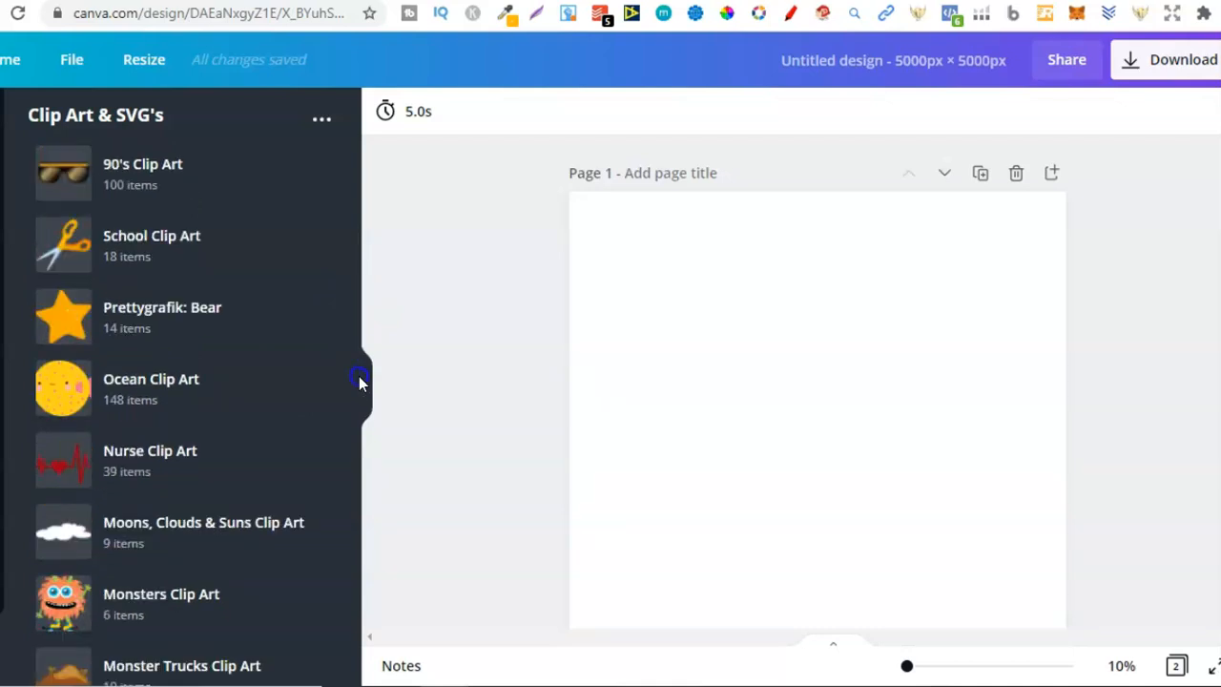
{"action": "left_click_drag", "start_coordinate": [351, 371], "coordinate": [349, 523]}
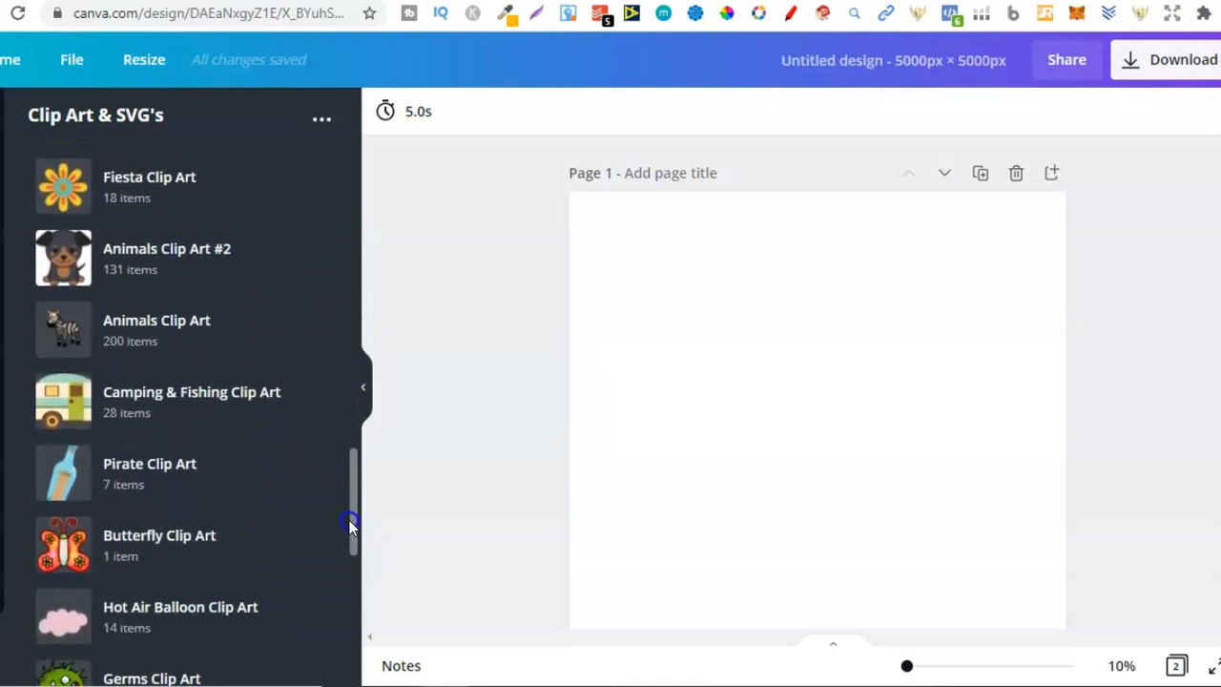
{"action": "left_click", "coordinate": [150, 413]}
{"action": "left_click_drag", "start_coordinate": [355, 509], "coordinate": [355, 539]}
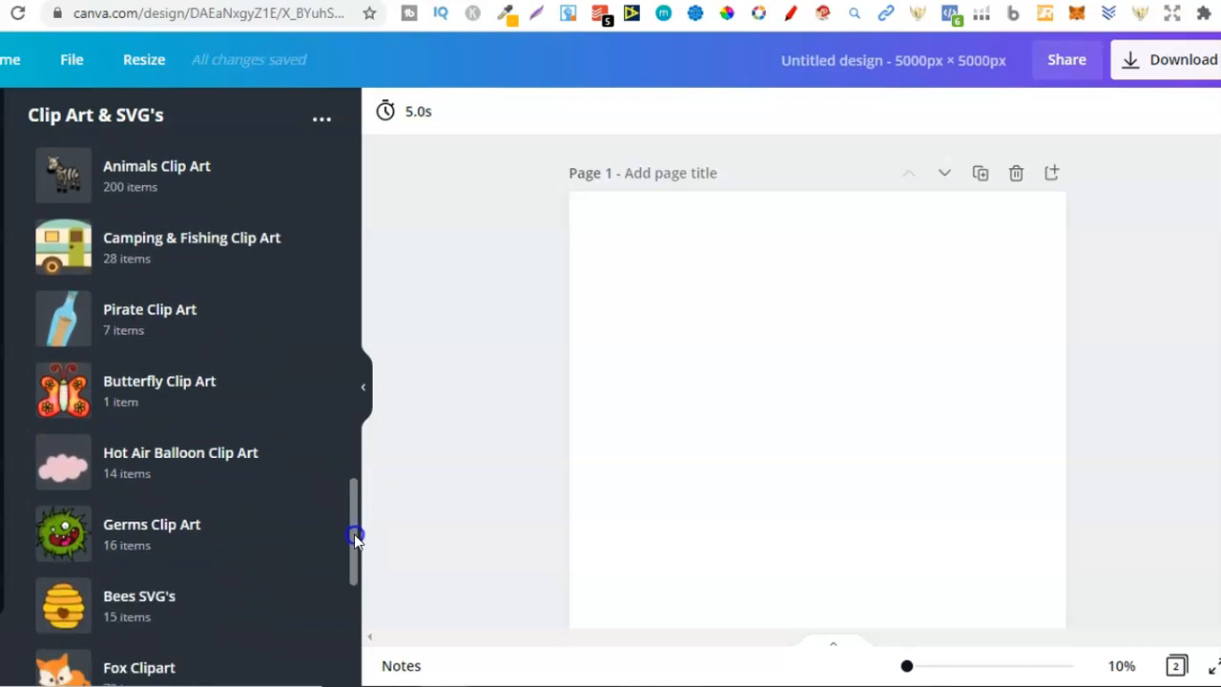
{"action": "left_click_drag", "start_coordinate": [353, 534], "coordinate": [350, 568]}
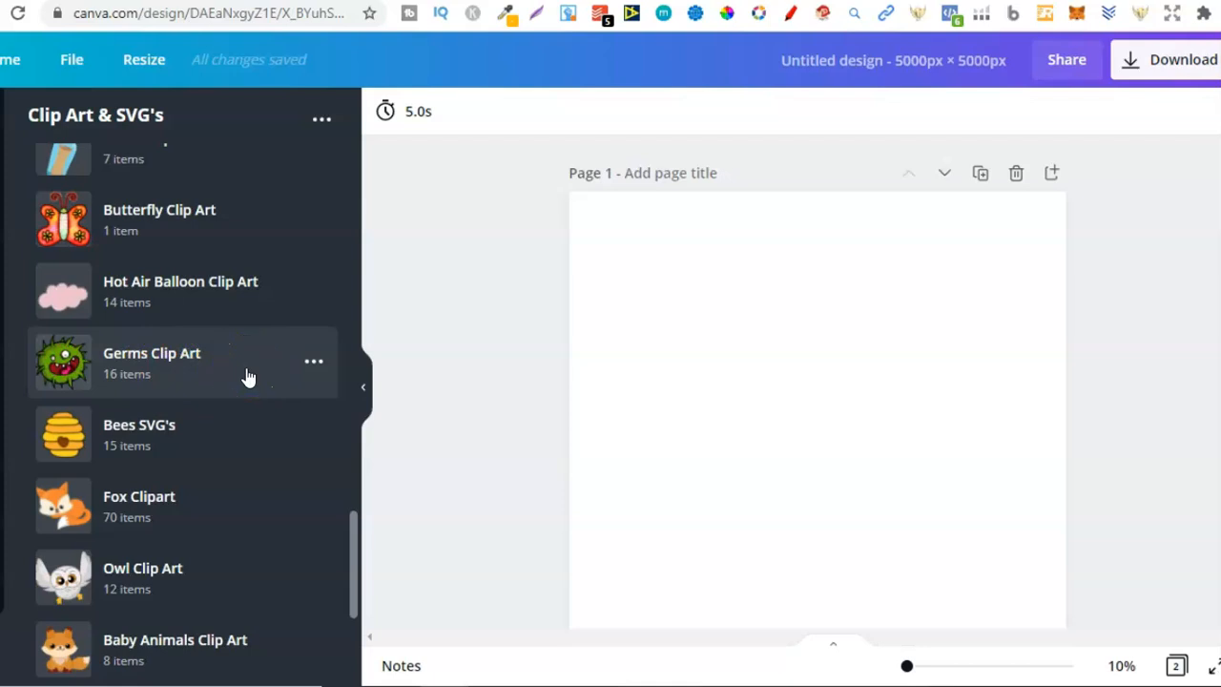
{"action": "left_click", "coordinate": [185, 448]}
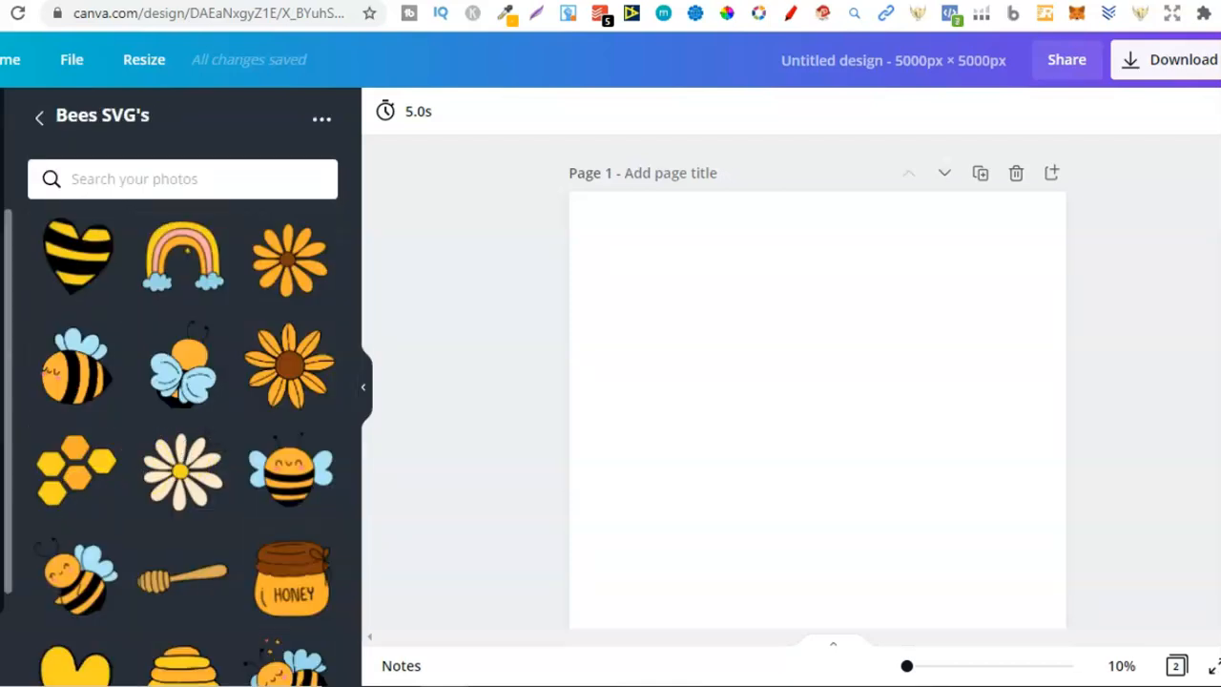
Return to the folder list and open the Coloring Page Clip Art folder
{"action": "left_click", "coordinate": [2, 645]}
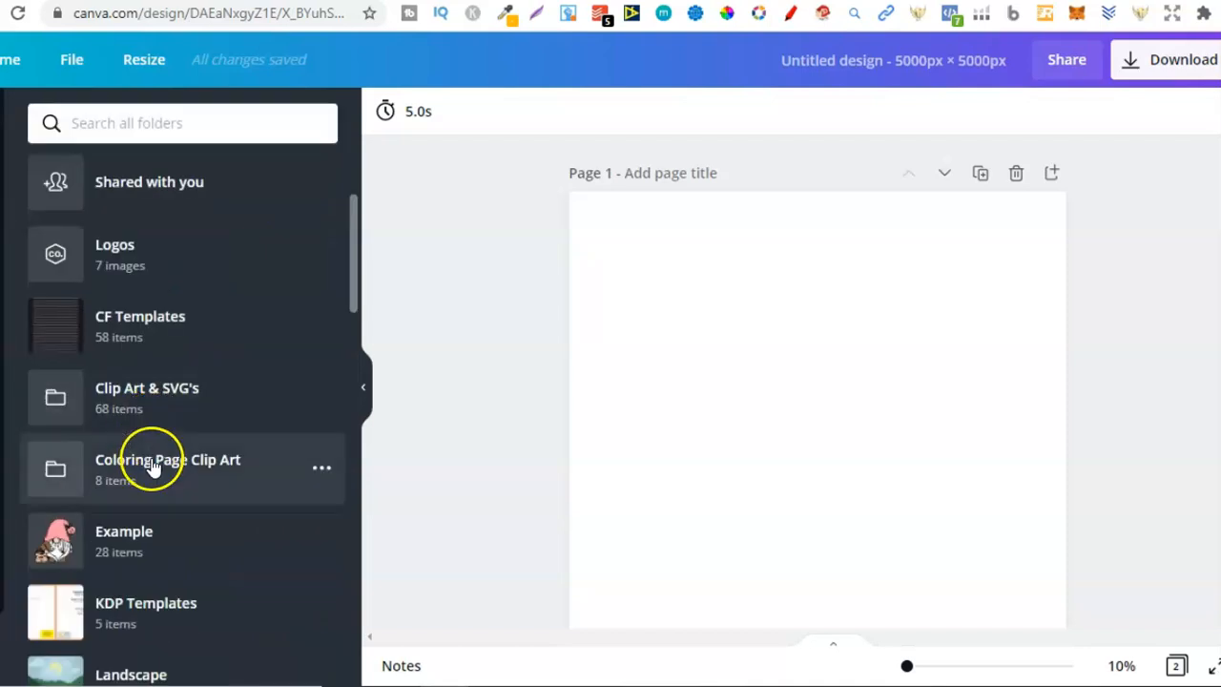
{"action": "left_click", "coordinate": [153, 464]}
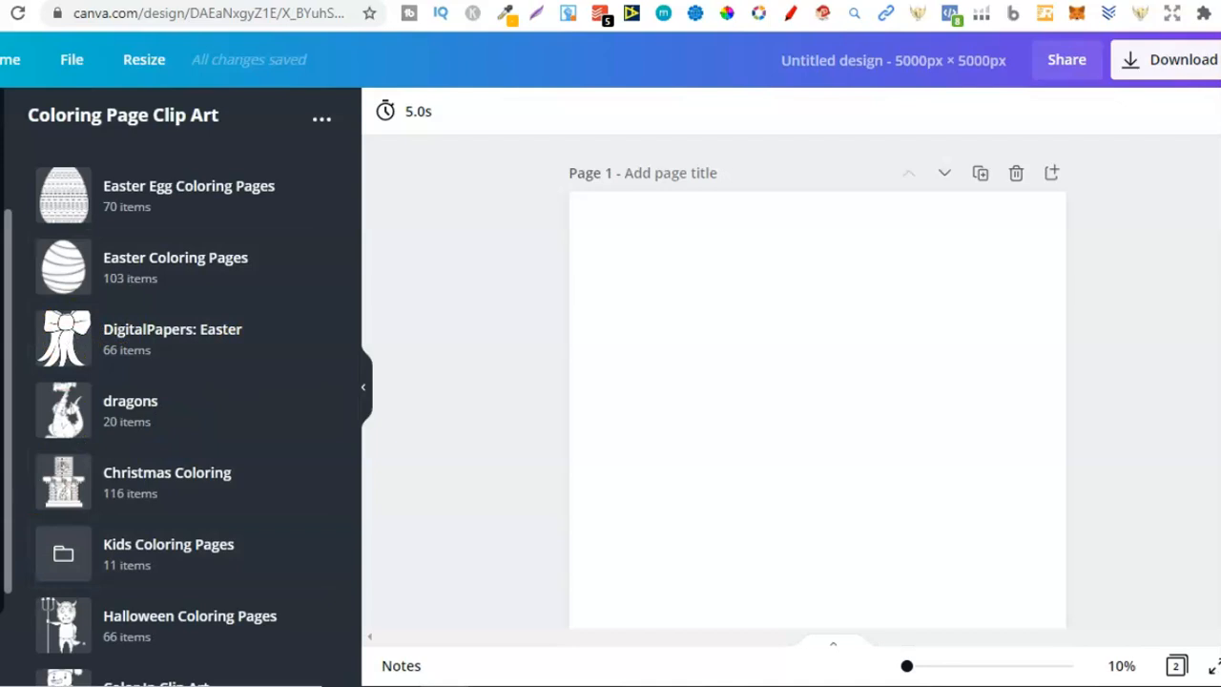
Return to the folder list, open the Bees SVG's subfolder of Clip Art & SVG's, and look through its images
{"action": "left_click", "coordinate": [2, 645]}
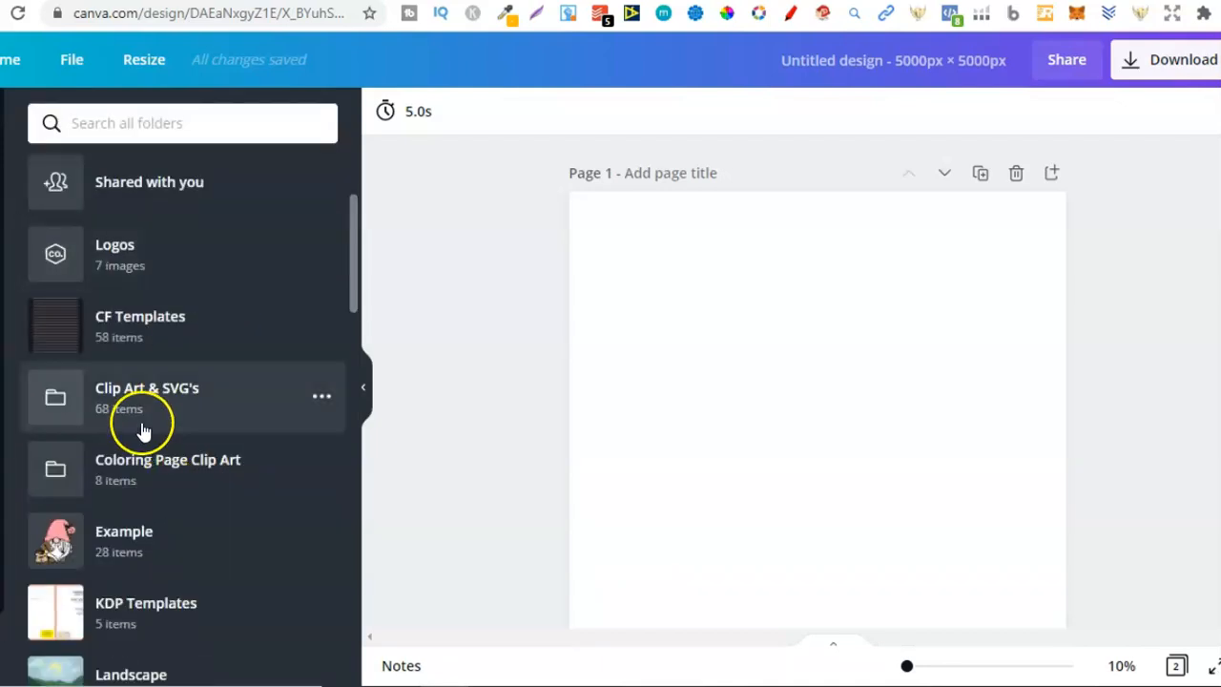
{"action": "left_click", "coordinate": [155, 391]}
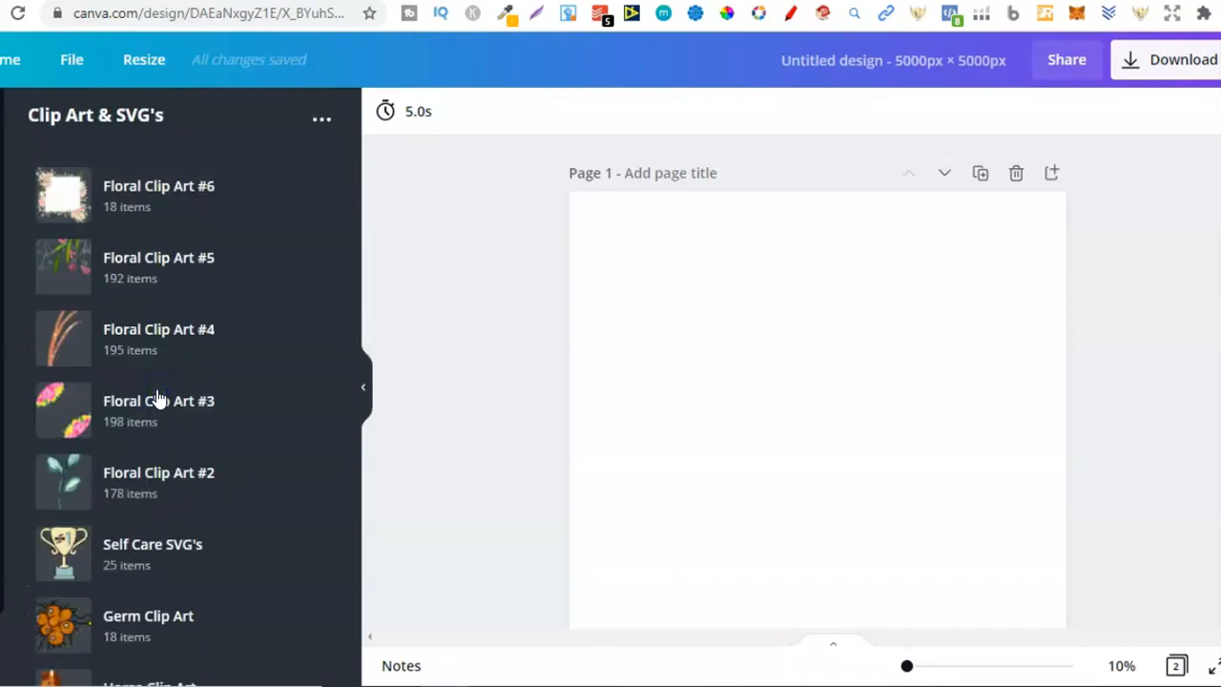
{"action": "left_click_drag", "start_coordinate": [352, 205], "coordinate": [357, 434]}
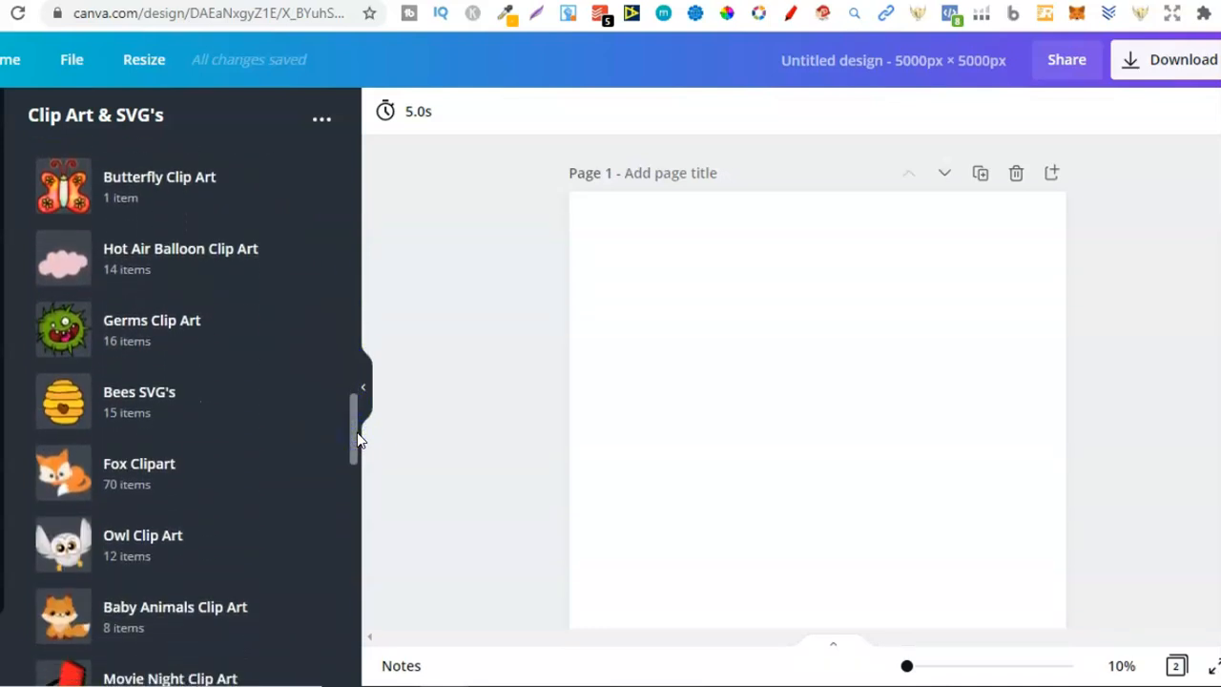
{"action": "left_click", "coordinate": [206, 422]}
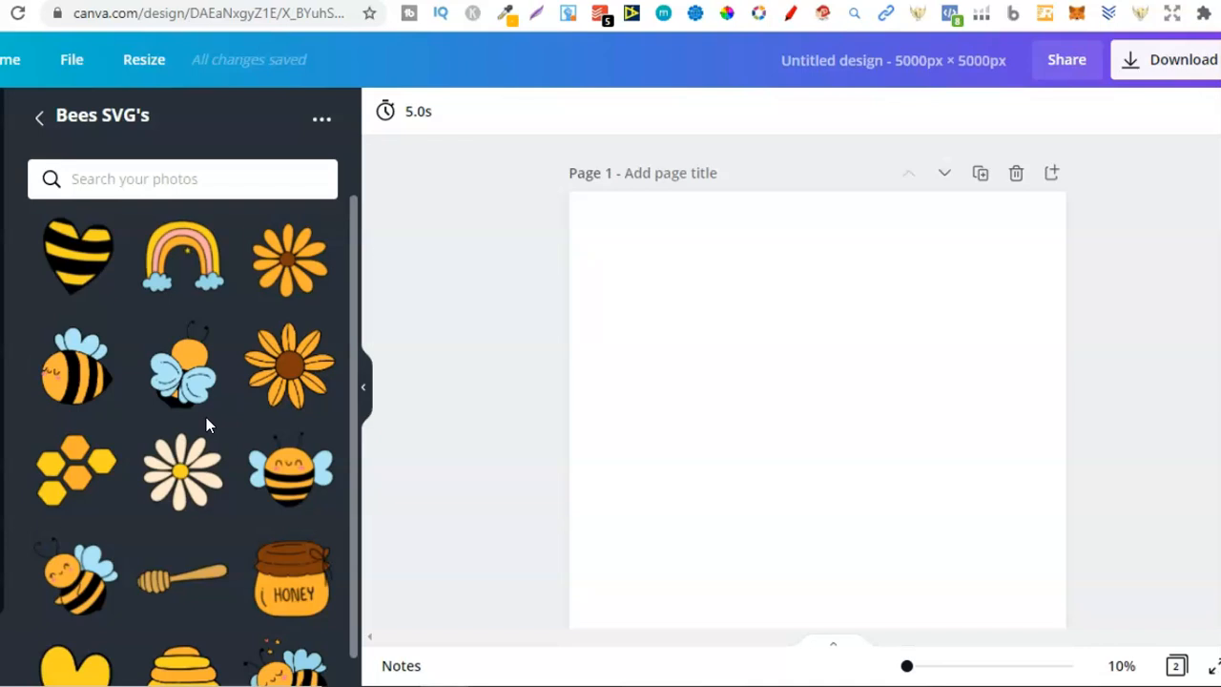
{"action": "left_click", "coordinate": [357, 393]}
{"action": "left_click_drag", "start_coordinate": [357, 393], "coordinate": [358, 468]}
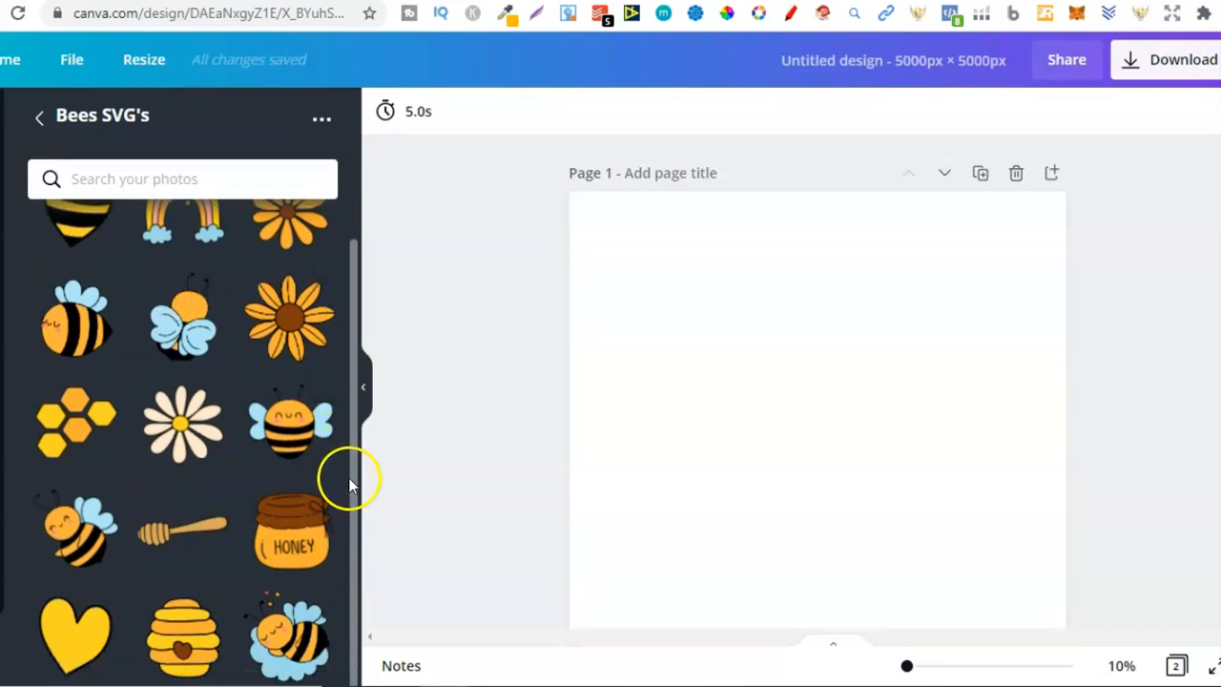
{"action": "left_click_drag", "start_coordinate": [351, 480], "coordinate": [353, 221]}
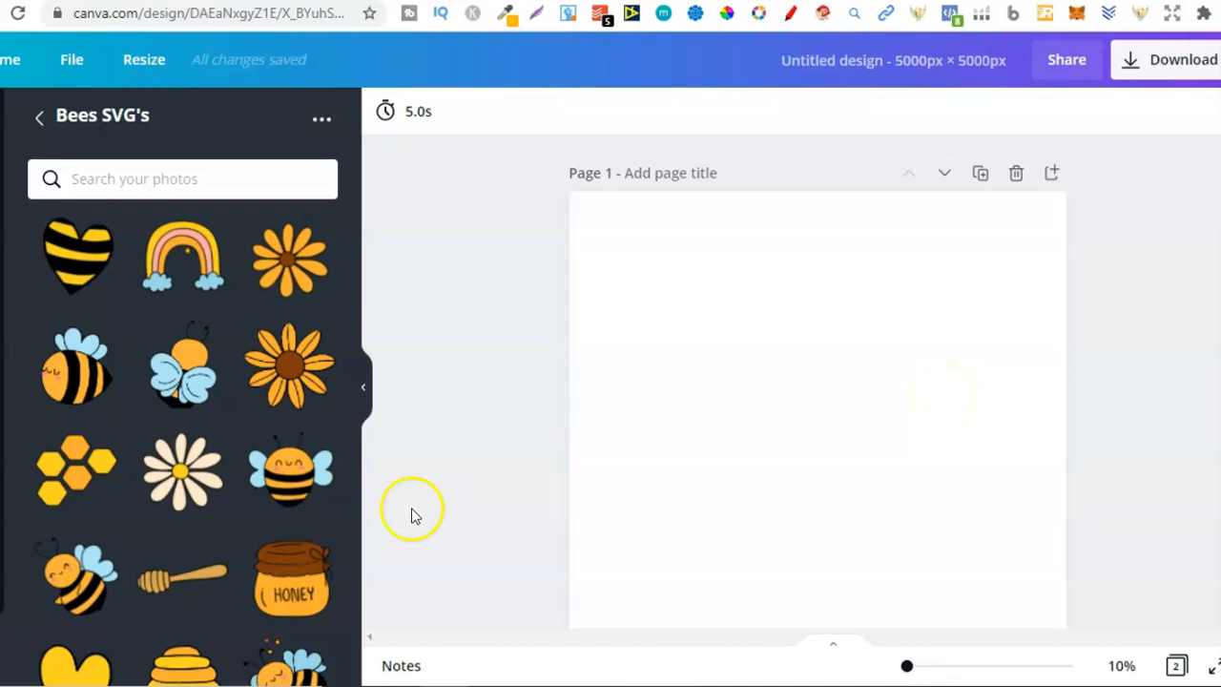
Add the waving bee with antennae to the page, shrink it slightly, and recolor its orange parts yellow
{"action": "left_click", "coordinate": [81, 577]}
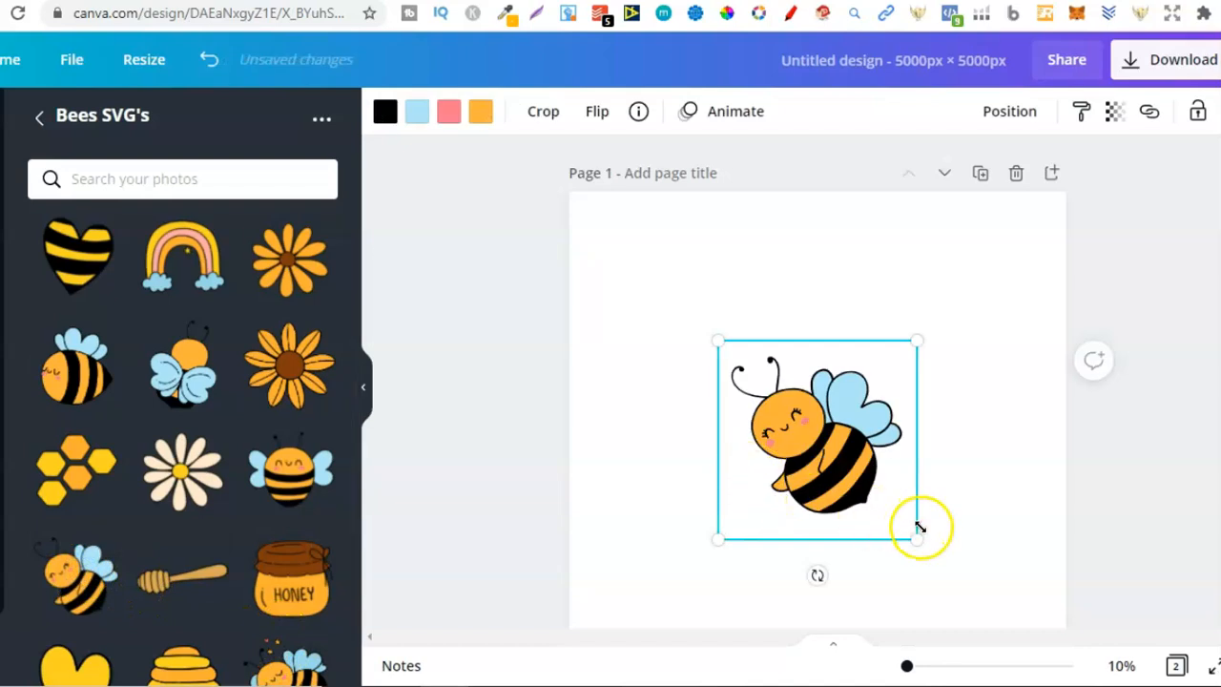
{"action": "left_click_drag", "start_coordinate": [886, 508], "coordinate": [883, 503]}
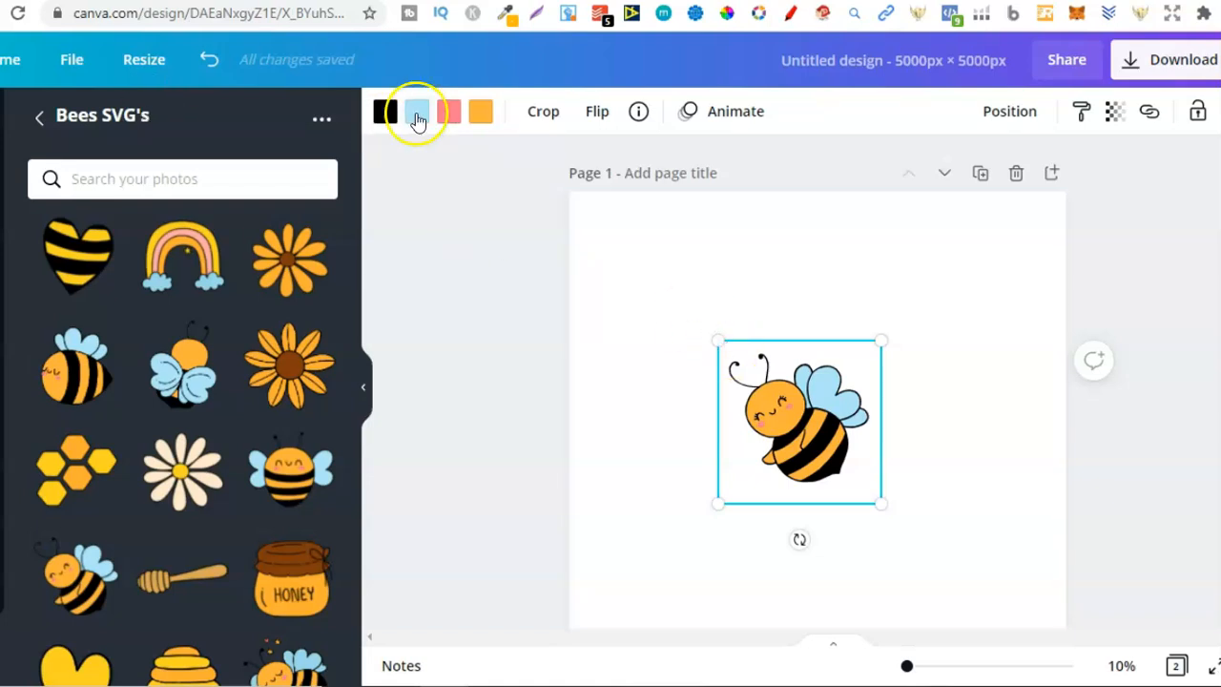
{"action": "left_click", "coordinate": [481, 113]}
{"action": "left_click", "coordinate": [771, 380]}
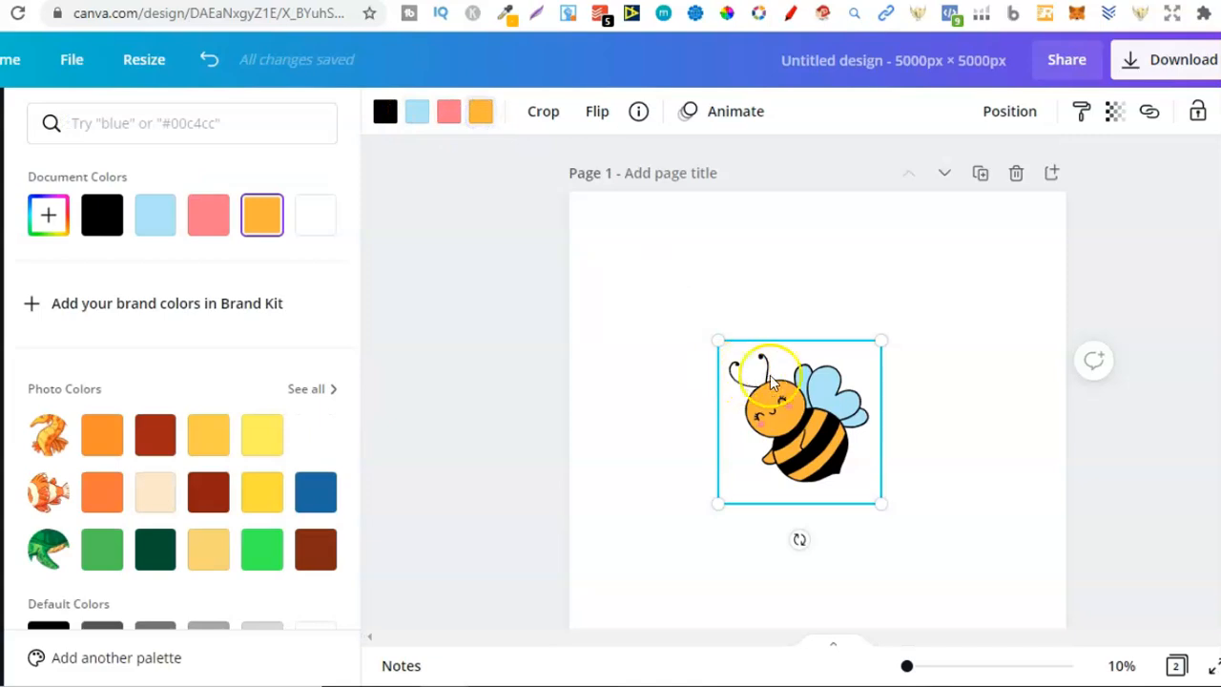
{"action": "left_click", "coordinate": [262, 487]}
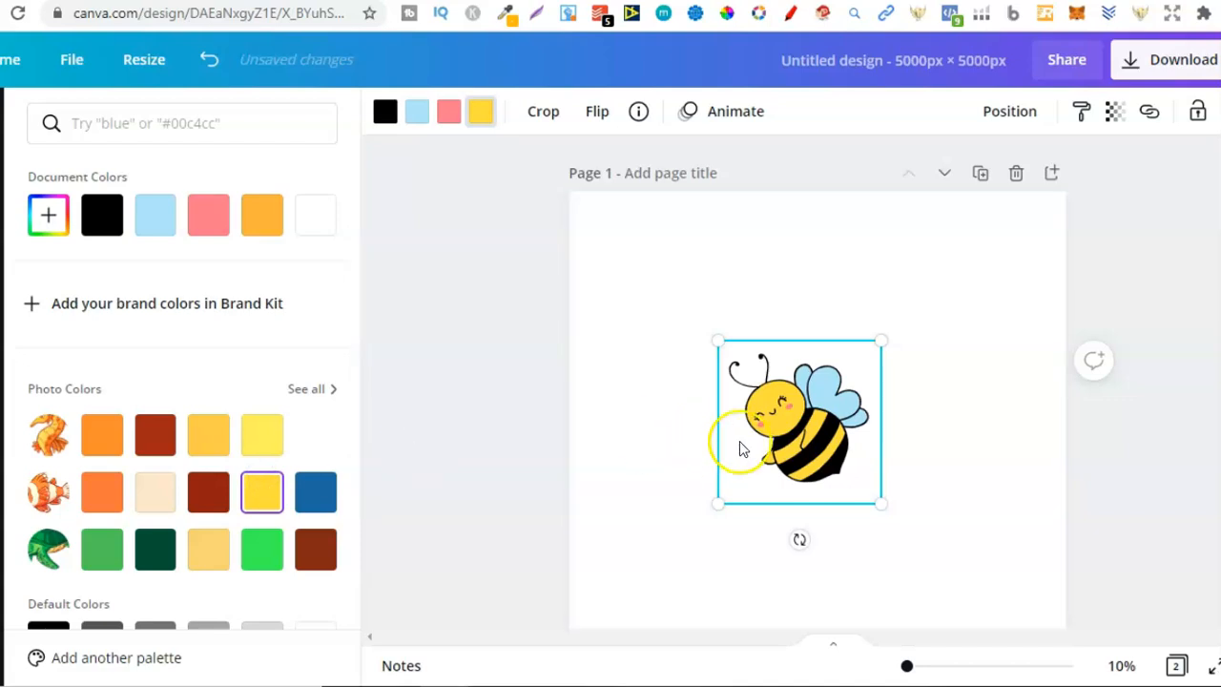
Shrink the waving bee further and place it in the upper-left corner of the page
{"action": "left_click", "coordinate": [902, 391]}
{"action": "left_click_drag", "start_coordinate": [826, 424], "coordinate": [713, 304]}
{"action": "left_click_drag", "start_coordinate": [768, 383], "coordinate": [675, 303]}
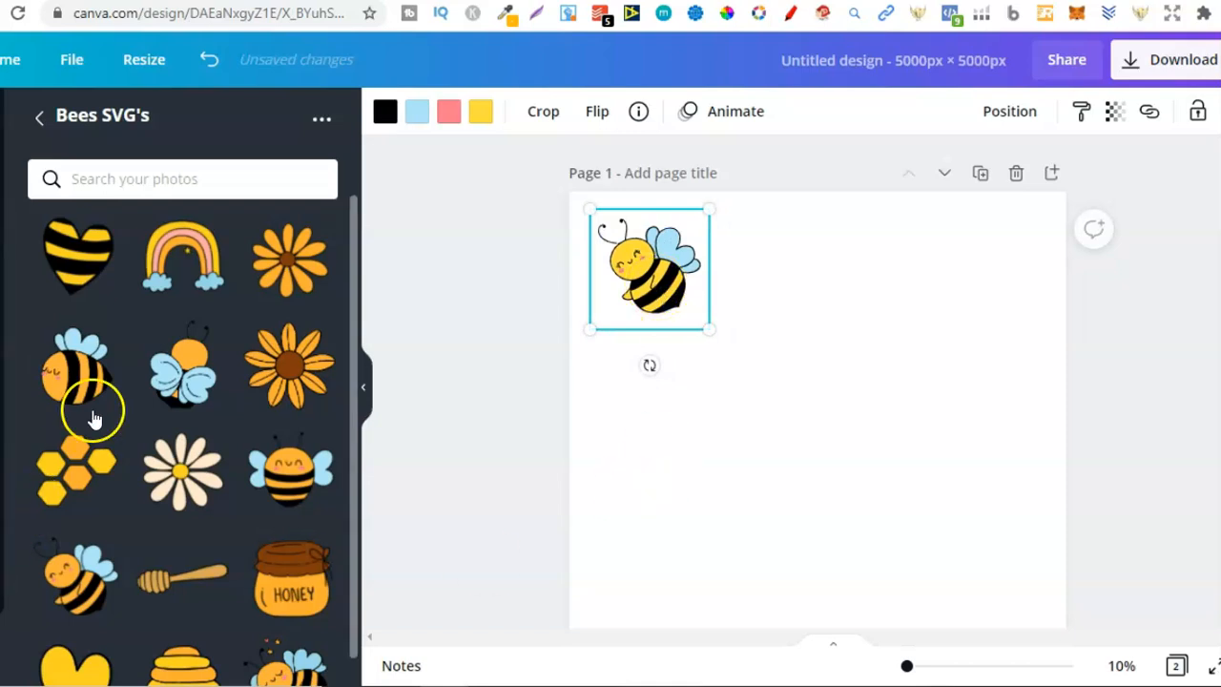
Add the side-view bee without antennae, recolor its orange parts to the same yellow, and flip it horizontally
{"action": "left_click", "coordinate": [81, 372]}
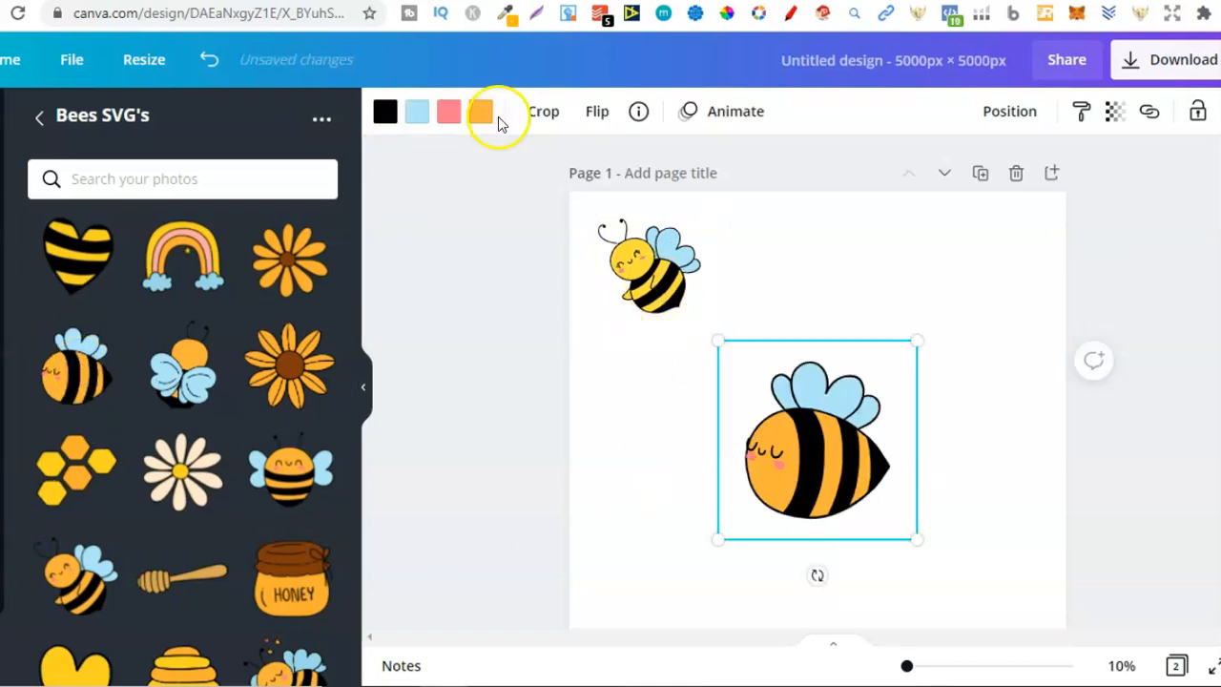
{"action": "left_click", "coordinate": [486, 115]}
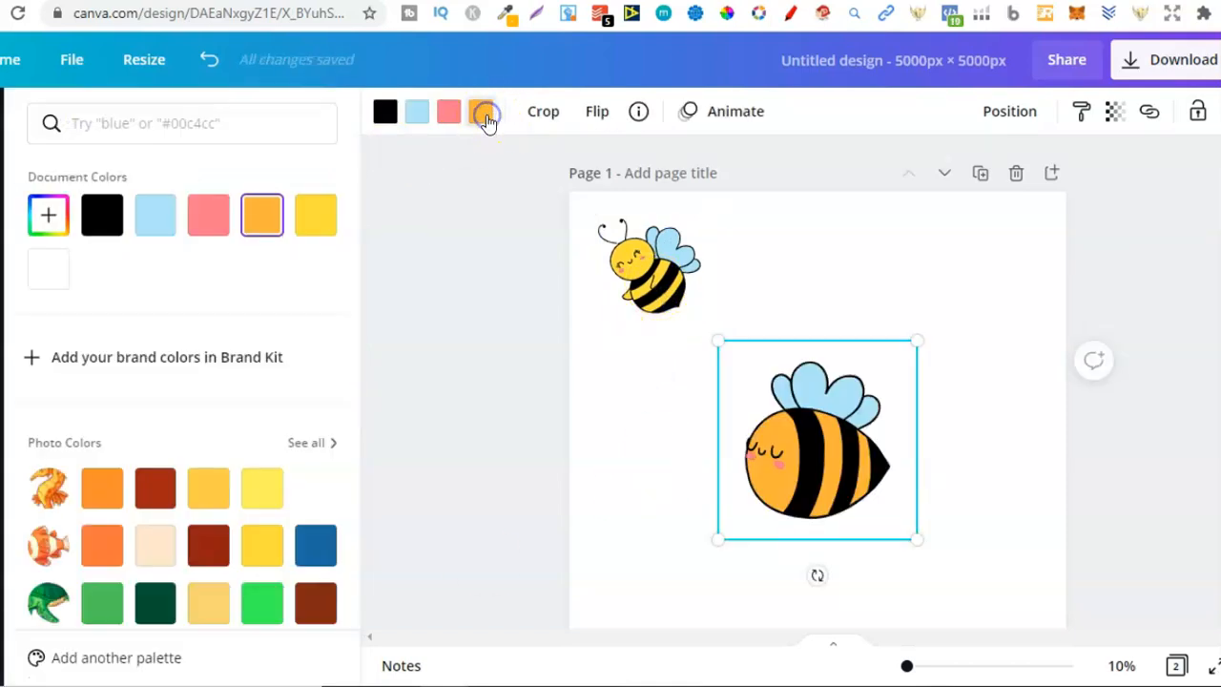
{"action": "left_click", "coordinate": [318, 214]}
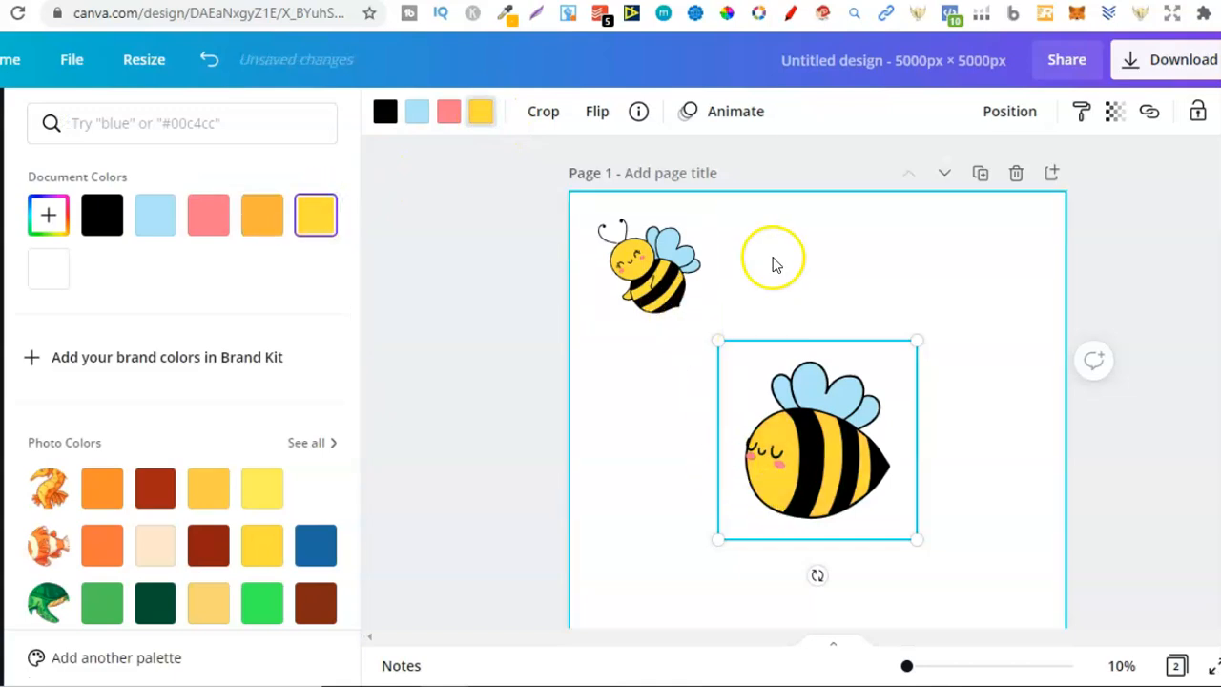
{"action": "left_click", "coordinate": [595, 113]}
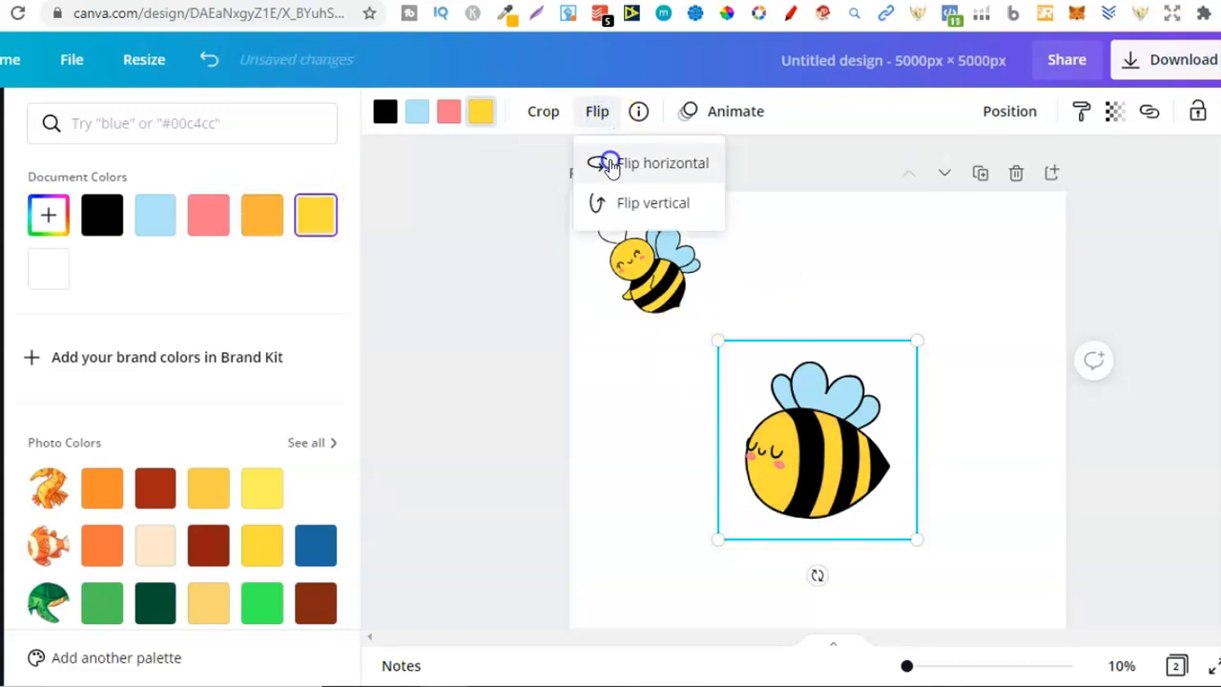
{"action": "left_click", "coordinate": [602, 162]}
Shrink the flipped side-view bee to less than half its size and position it near the middle of the page
{"action": "left_click_drag", "start_coordinate": [823, 403], "coordinate": [817, 393]}
{"action": "left_click_drag", "start_coordinate": [708, 529], "coordinate": [823, 430]}
{"action": "left_click_drag", "start_coordinate": [874, 375], "coordinate": [812, 383]}
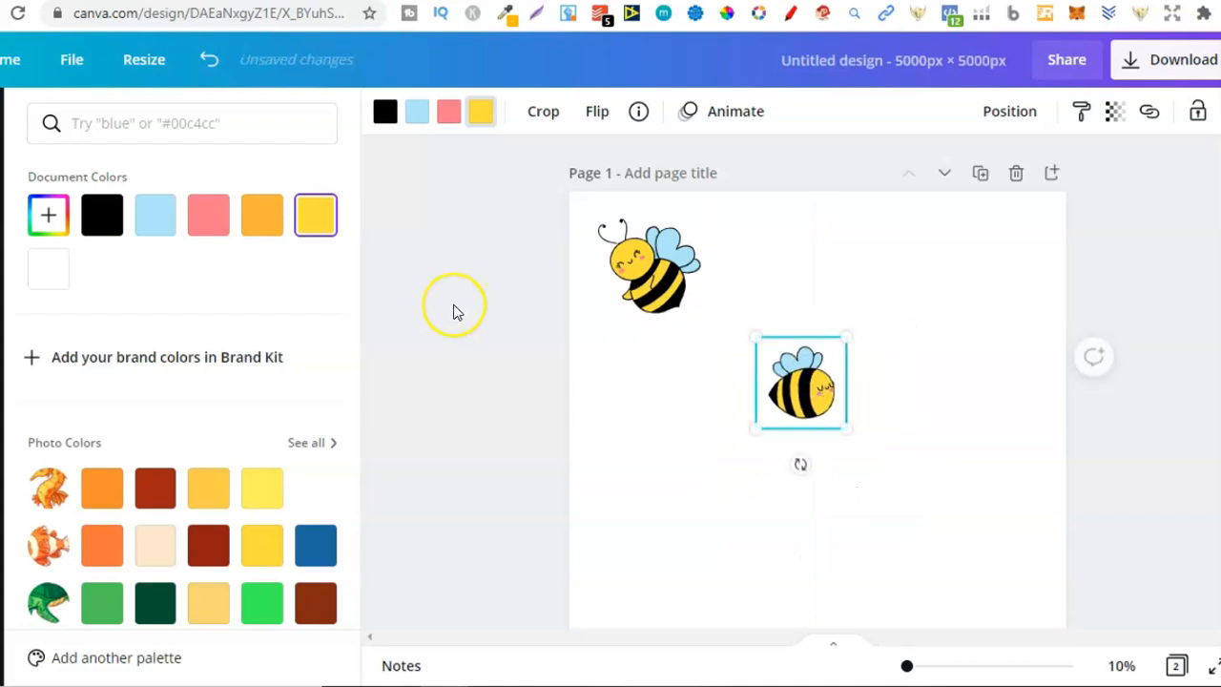
{"action": "left_click", "coordinate": [417, 333]}
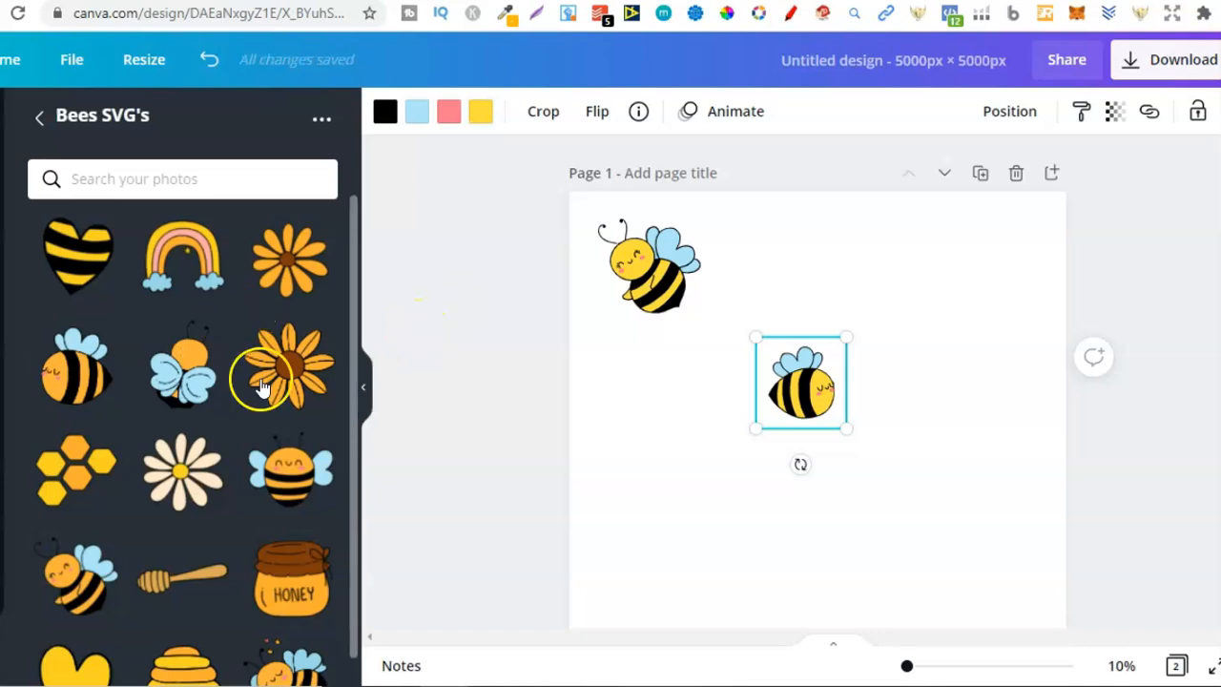
Add the front-facing bee in matching yellow, scaled down in the upper-right corner of the page
{"action": "left_click", "coordinate": [286, 474]}
{"action": "left_click", "coordinate": [480, 111]}
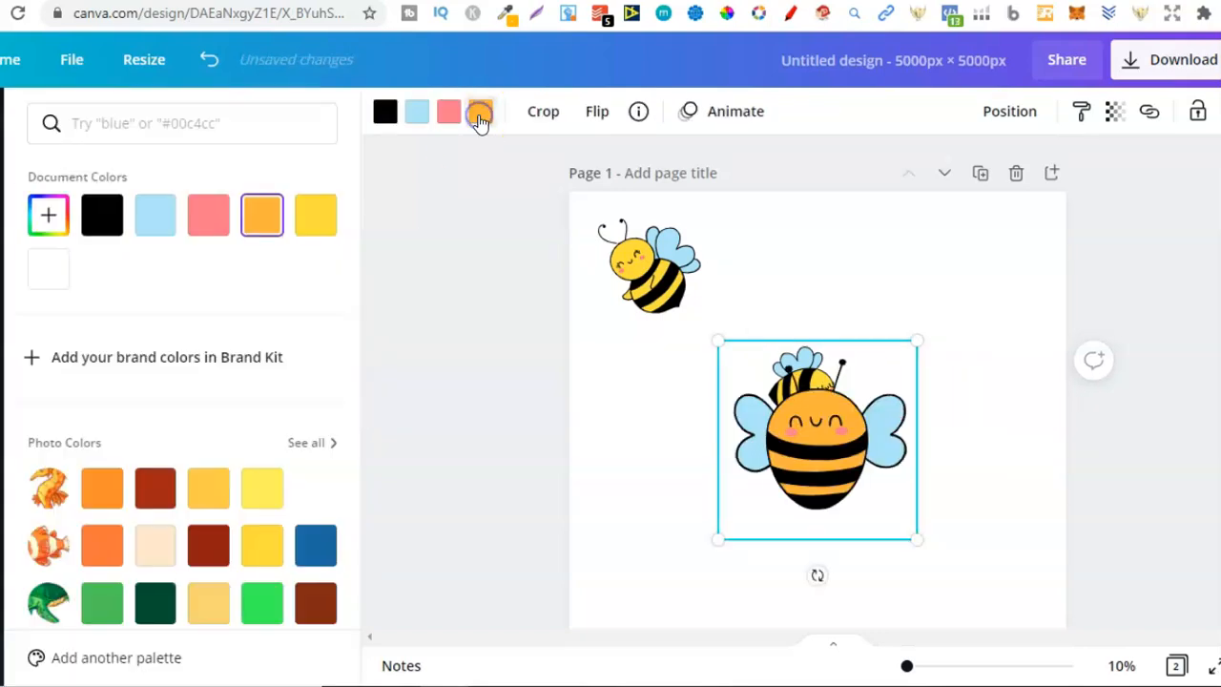
{"action": "left_click", "coordinate": [321, 217]}
{"action": "left_click_drag", "start_coordinate": [716, 537], "coordinate": [938, 293]}
{"action": "left_click", "coordinate": [450, 442]}
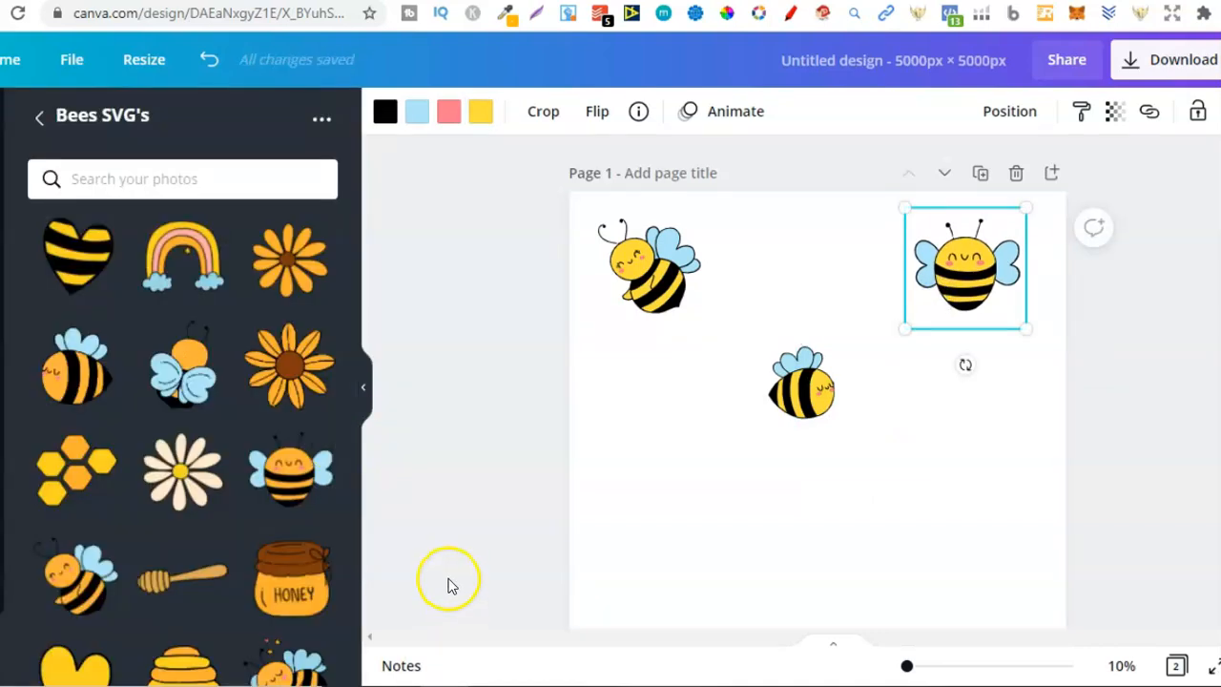
Add a reduced honey jar below the waving bee and a small rainbow between the two upper bees
{"action": "left_click", "coordinate": [296, 581]}
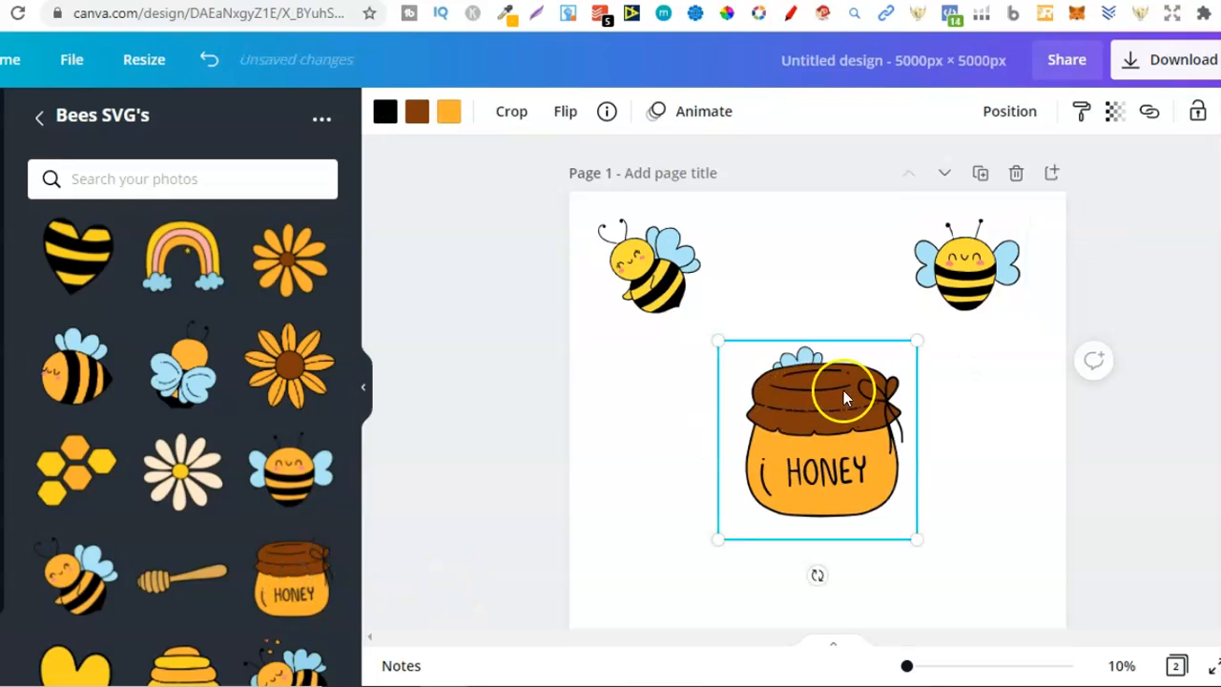
{"action": "left_click_drag", "start_coordinate": [884, 371], "coordinate": [672, 435]}
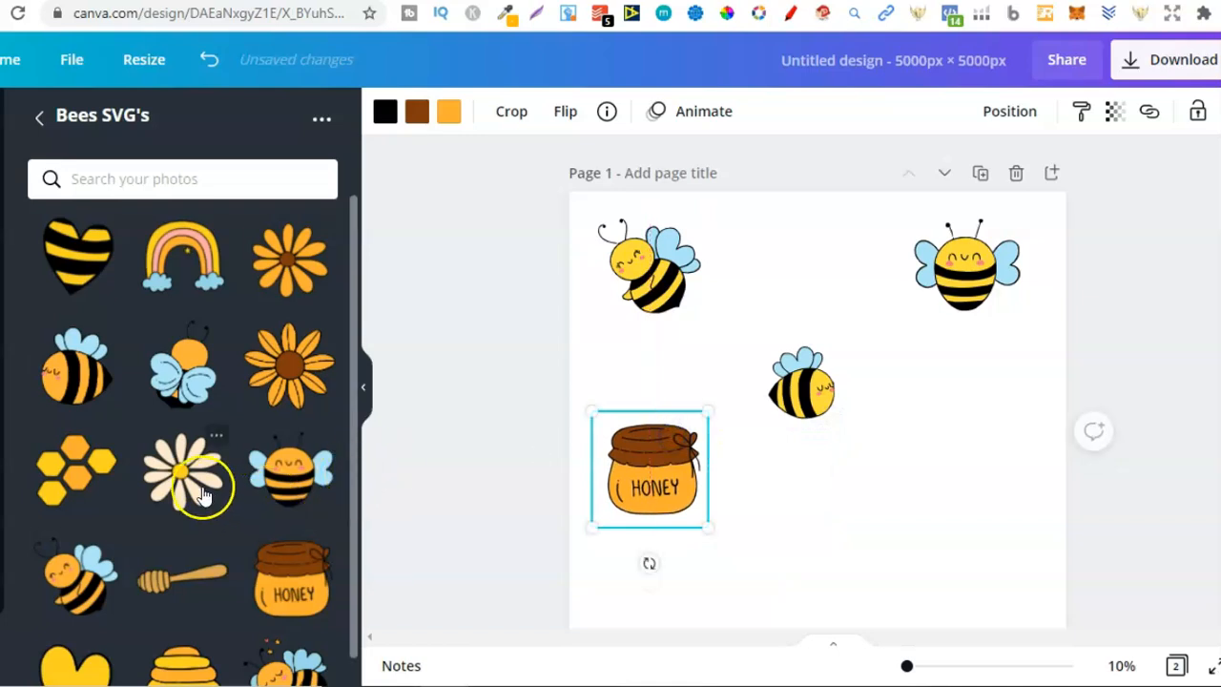
{"action": "left_click", "coordinate": [171, 238]}
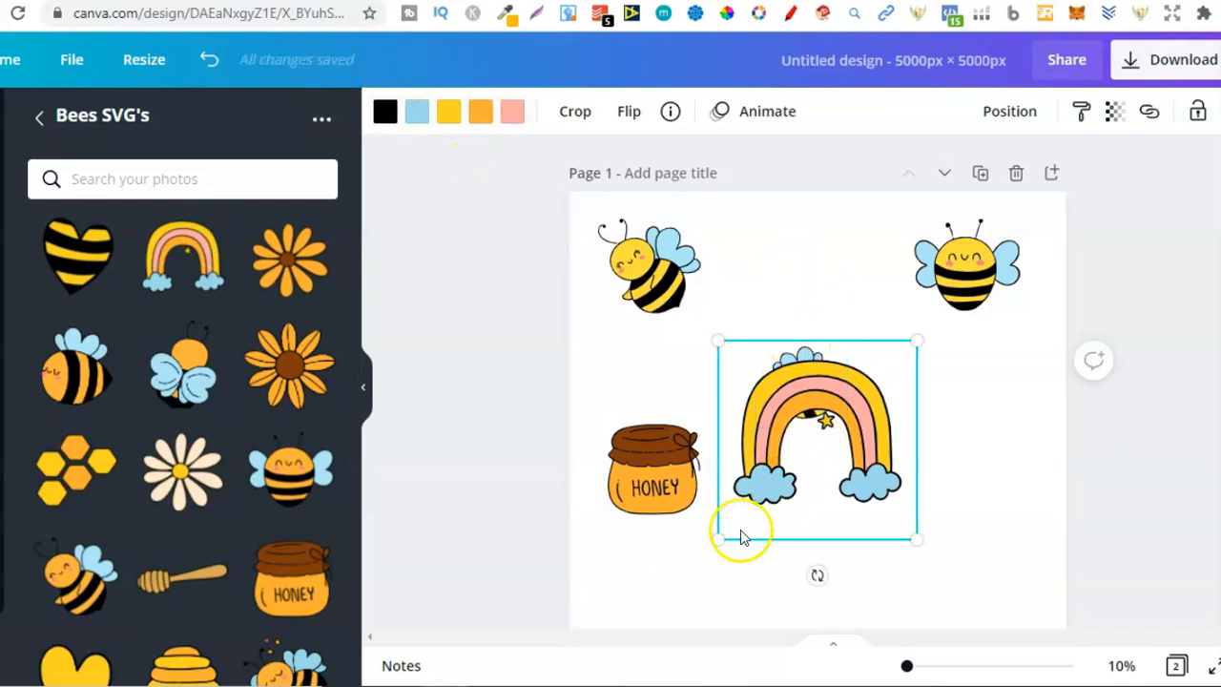
{"action": "left_click_drag", "start_coordinate": [720, 536], "coordinate": [837, 277]}
Add the orange daisy with rounded petals as a small element near the page's right edge, level with the honey jar
{"action": "left_click", "coordinate": [277, 245]}
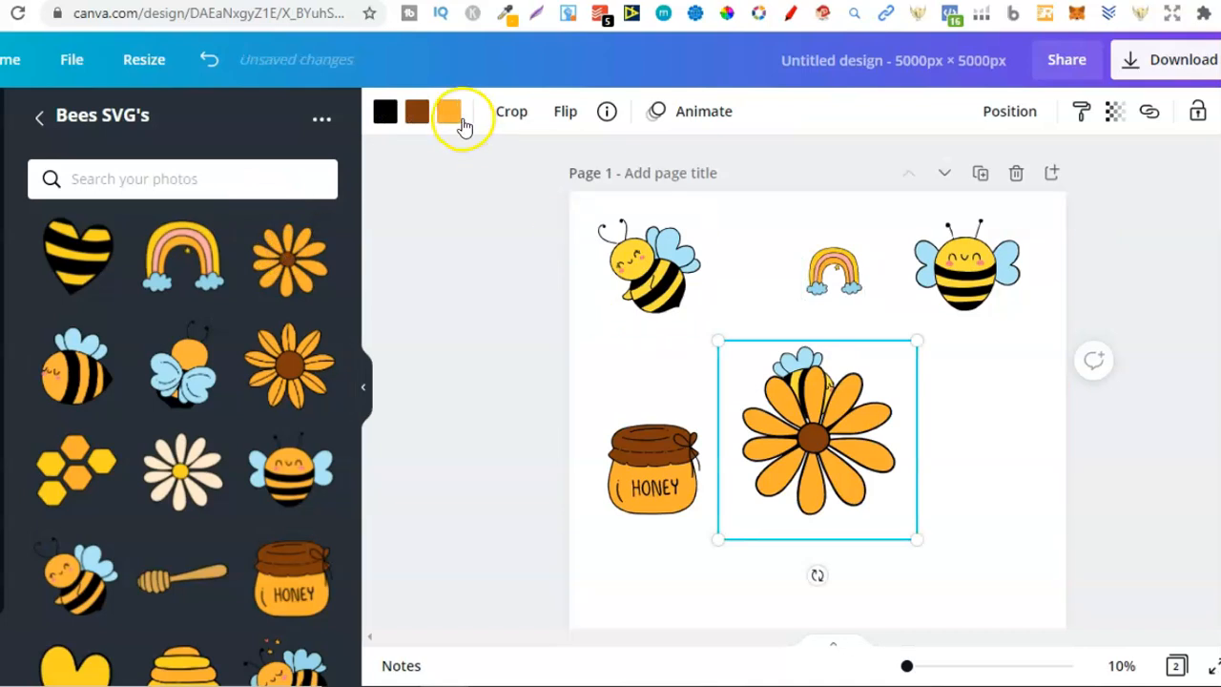
{"action": "left_click_drag", "start_coordinate": [918, 338], "coordinate": [845, 412]}
{"action": "left_click_drag", "start_coordinate": [890, 450], "coordinate": [977, 439]}
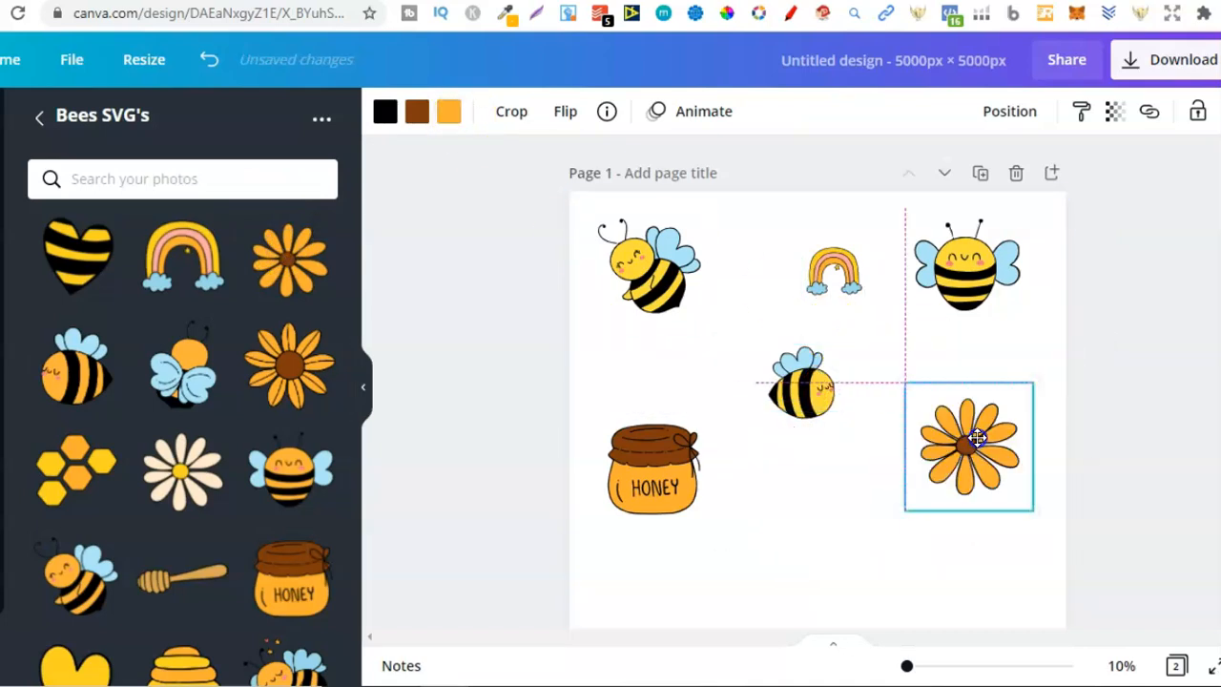
{"action": "left_click_drag", "start_coordinate": [903, 380], "coordinate": [966, 460]}
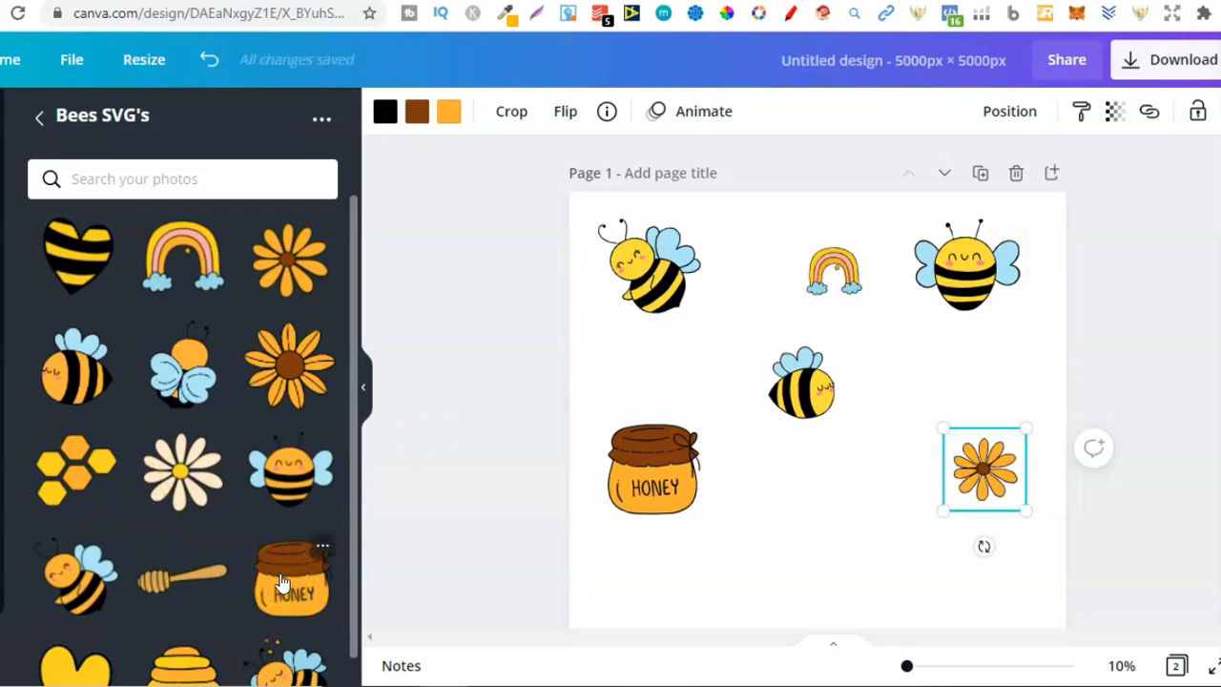
Add a small back-view bee beside the honey jar and move the side-view bee up and right beneath the rainbow
{"action": "left_click", "coordinate": [167, 361]}
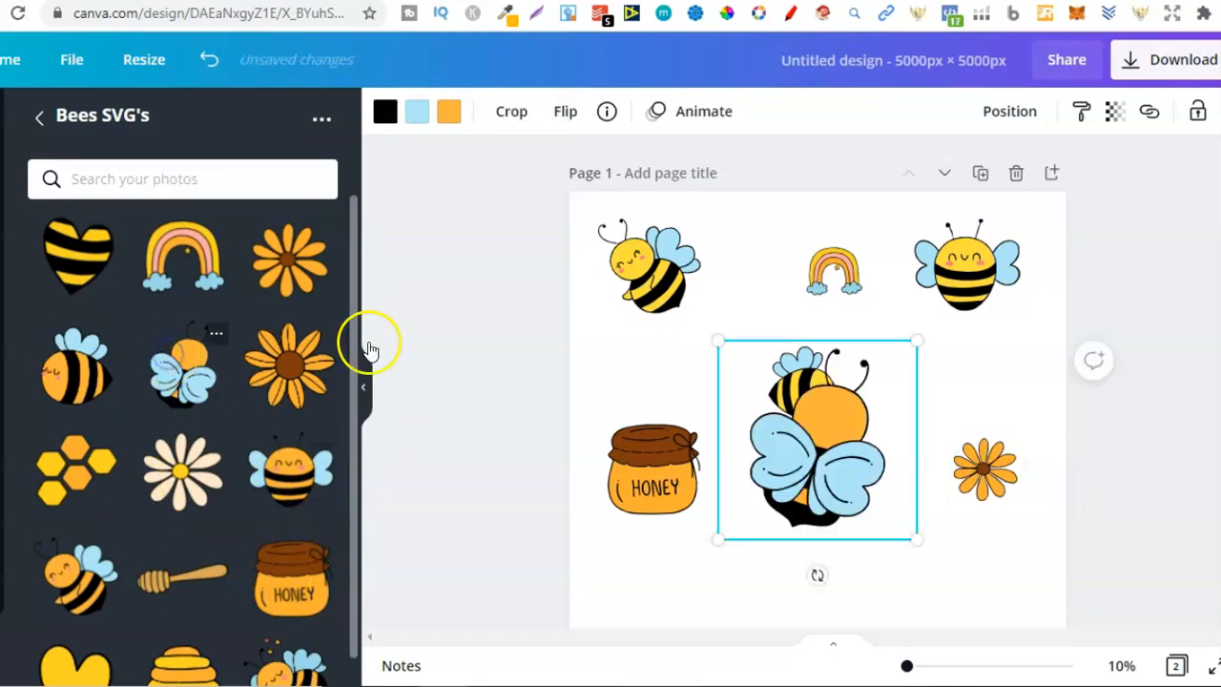
{"action": "left_click_drag", "start_coordinate": [725, 533], "coordinate": [839, 416]}
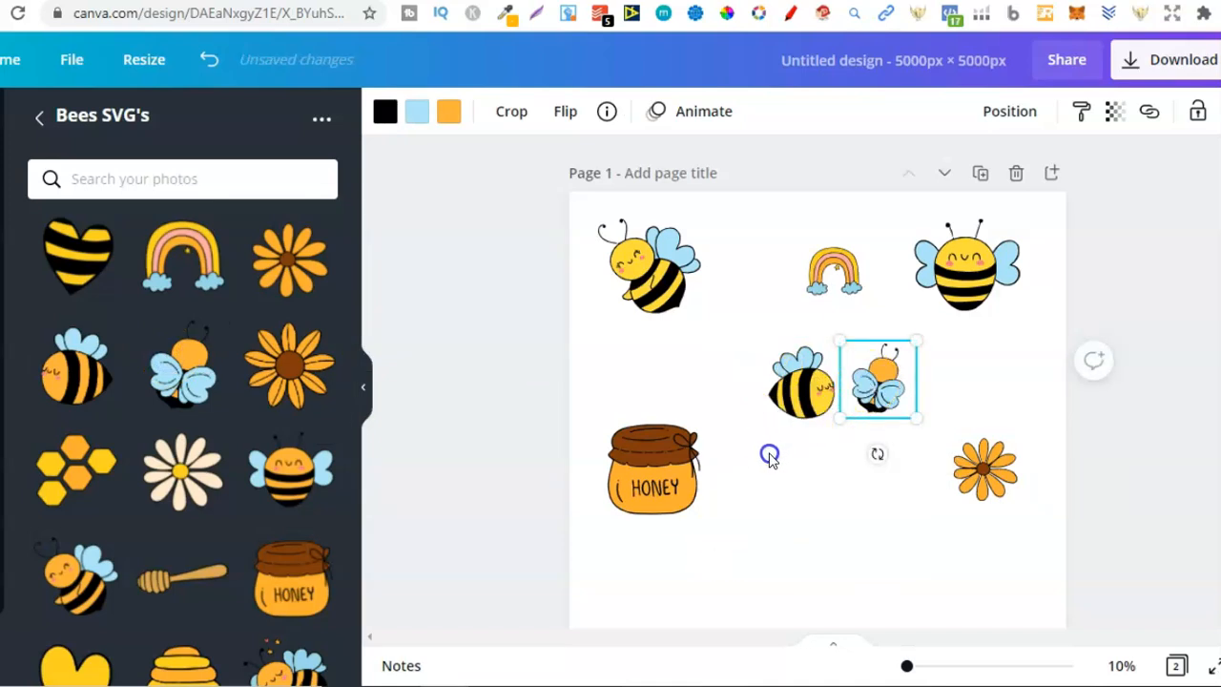
{"action": "left_click_drag", "start_coordinate": [878, 379], "coordinate": [776, 449]}
{"action": "left_click", "coordinate": [806, 373]}
{"action": "left_click_drag", "start_coordinate": [806, 373], "coordinate": [868, 360]}
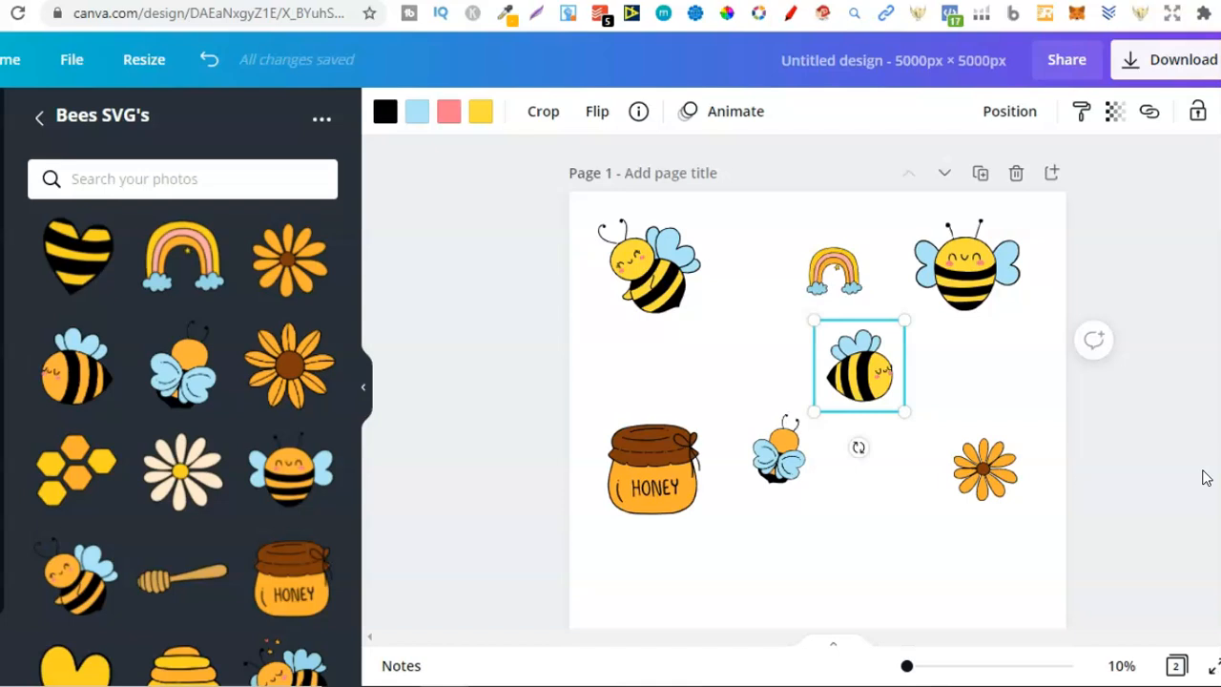
{"action": "left_click", "coordinate": [1114, 435]}
{"action": "left_click_drag", "start_coordinate": [780, 474], "coordinate": [777, 461]}
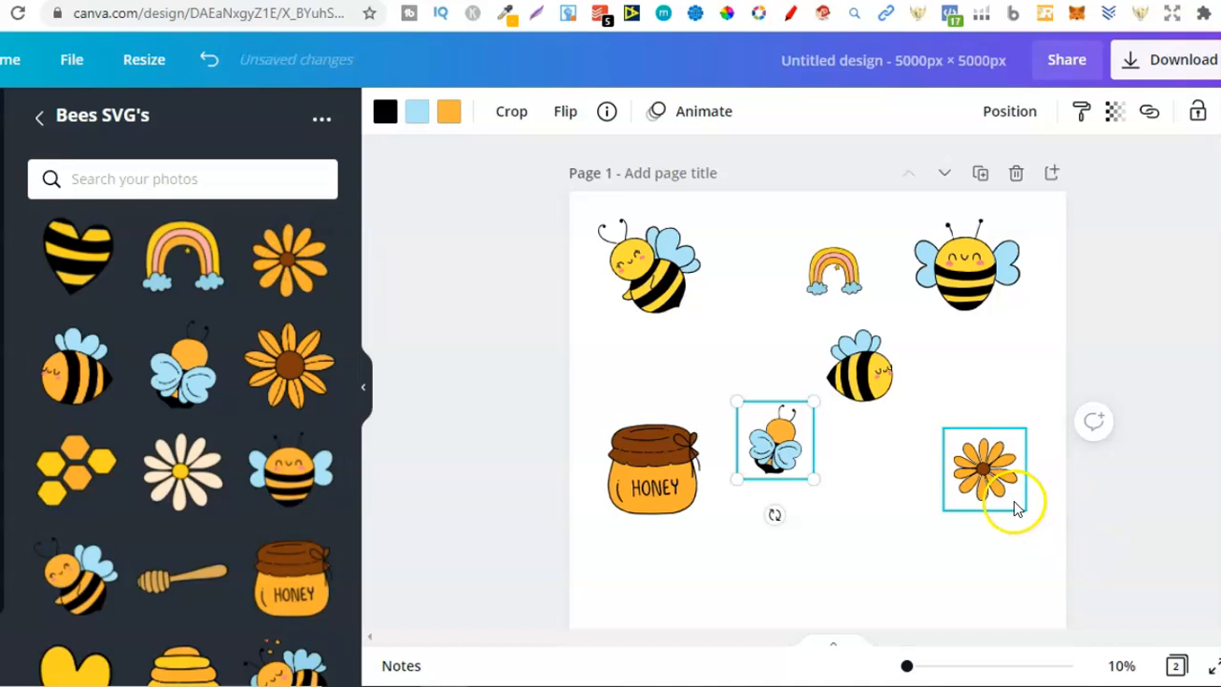
Add a small pointed-petal flower below the waving bee and a small, slightly tilted beehive beneath the front-facing bee
{"action": "left_click", "coordinate": [289, 360]}
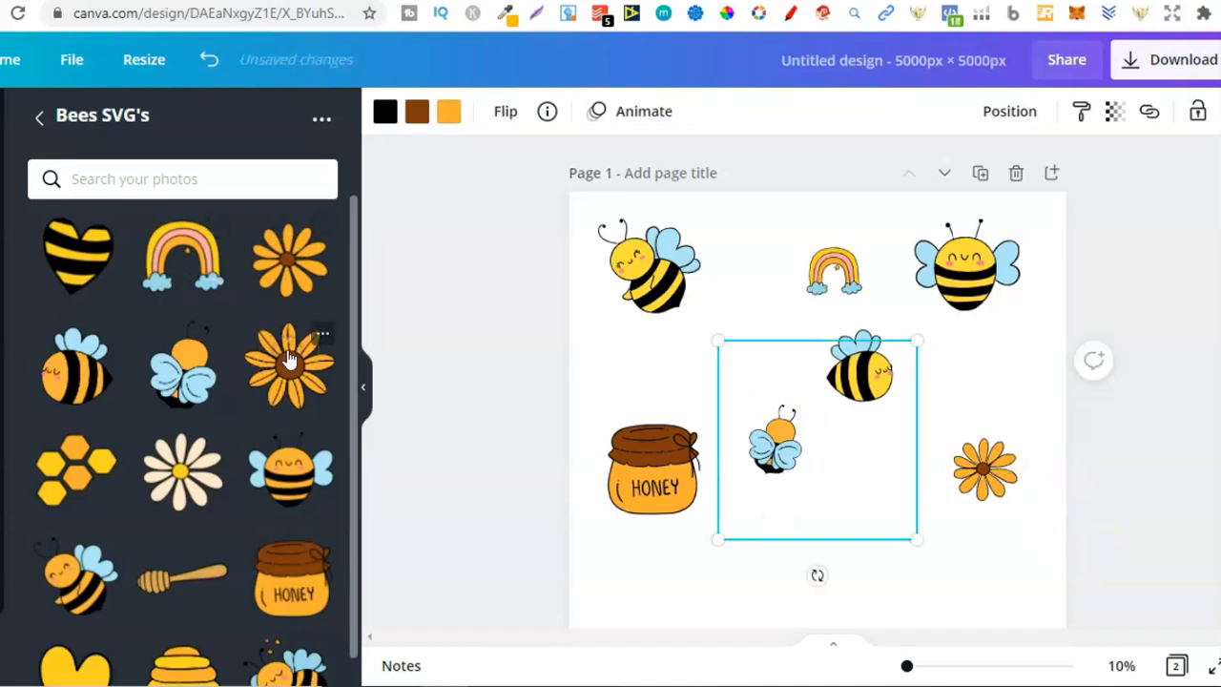
{"action": "left_click_drag", "start_coordinate": [717, 539], "coordinate": [736, 355]}
{"action": "left_click_drag", "start_coordinate": [354, 525], "coordinate": [351, 593]}
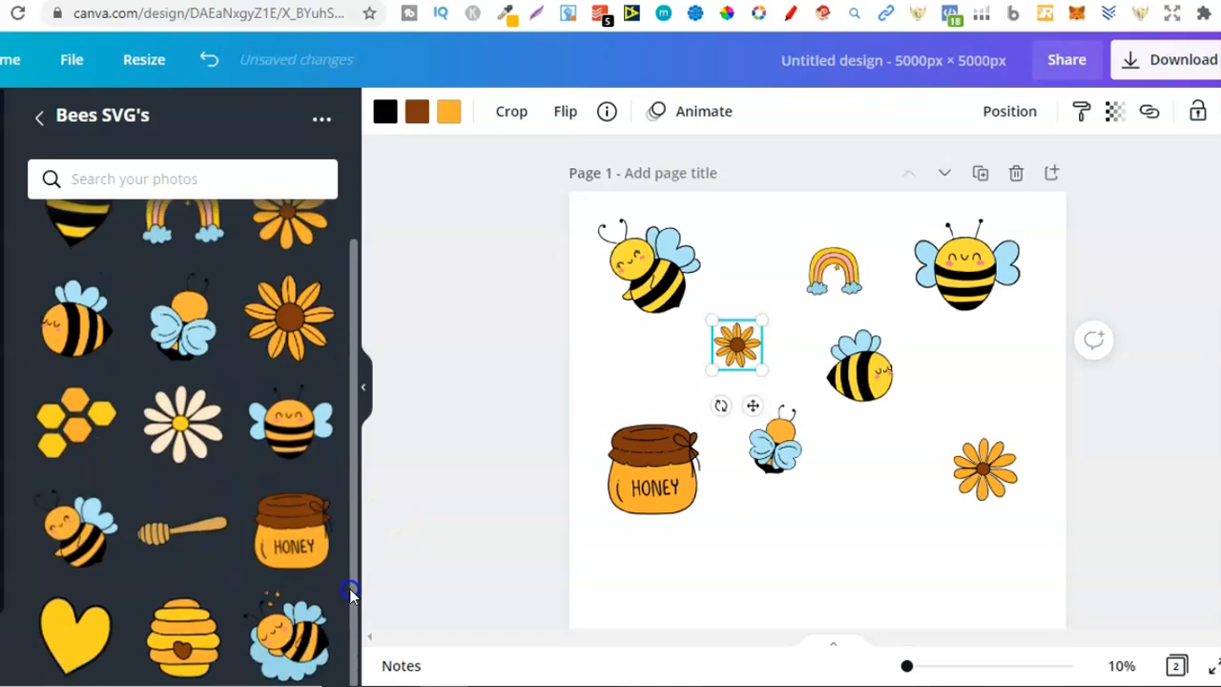
{"action": "left_click", "coordinate": [184, 639]}
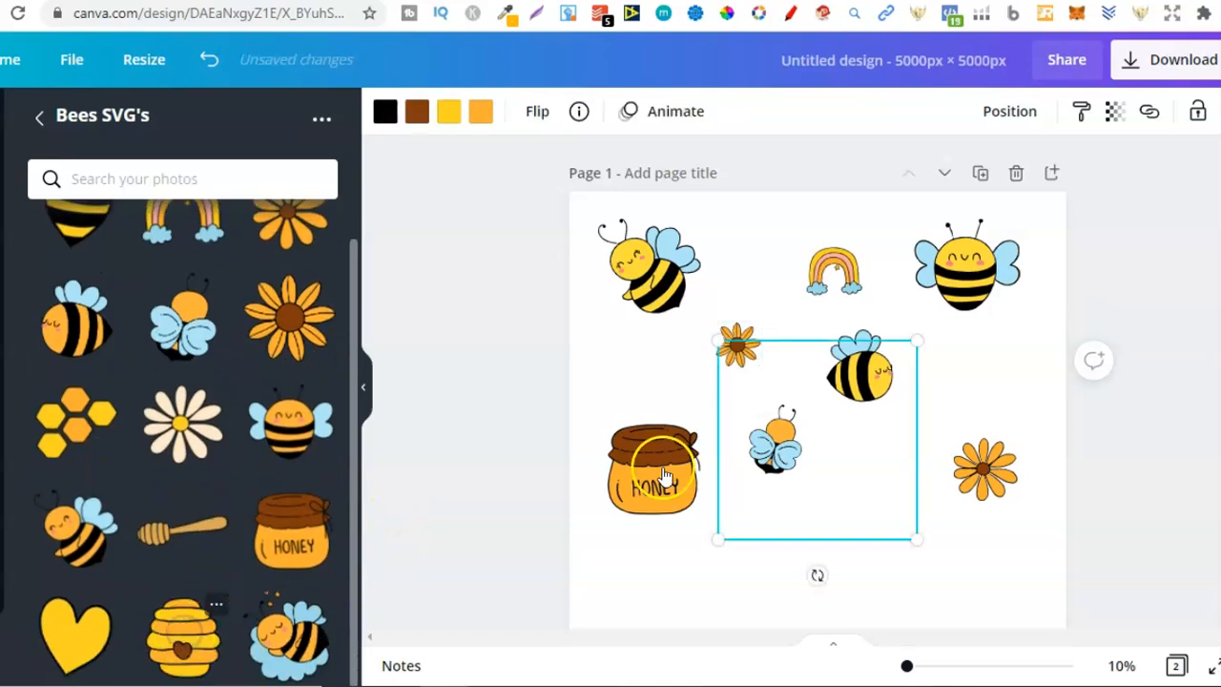
{"action": "left_click_drag", "start_coordinate": [717, 539], "coordinate": [856, 421]}
{"action": "left_click_drag", "start_coordinate": [967, 365], "coordinate": [979, 366]}
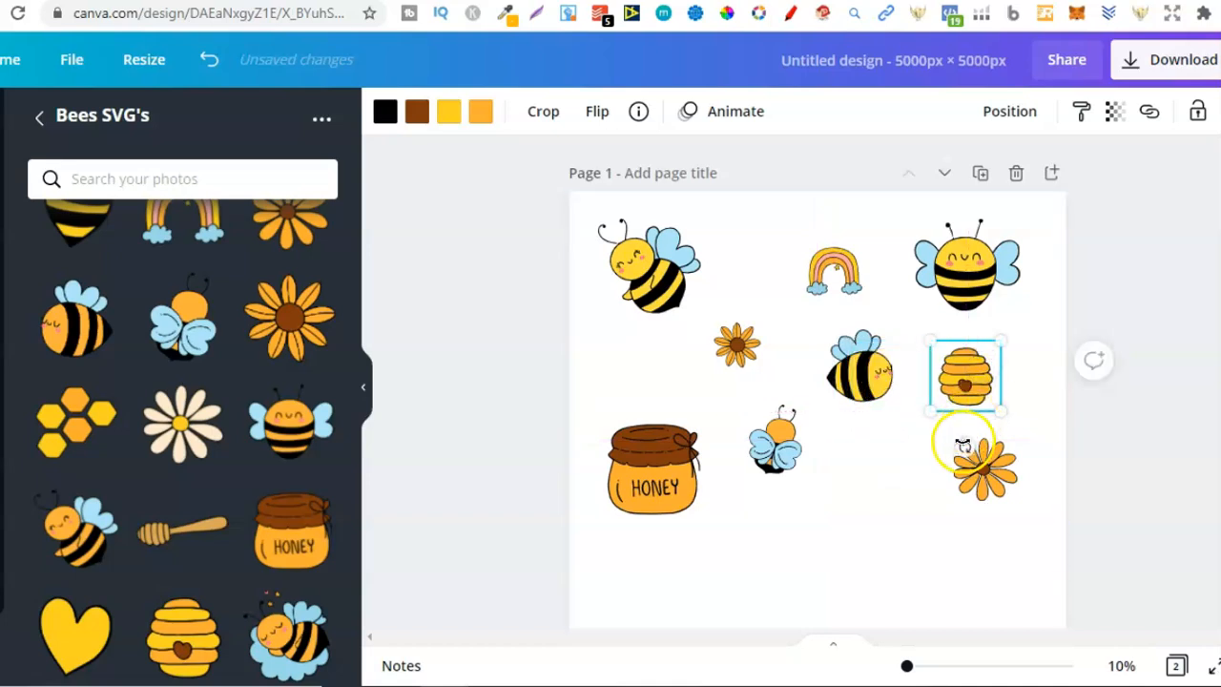
{"action": "left_click_drag", "start_coordinate": [954, 442], "coordinate": [949, 439]}
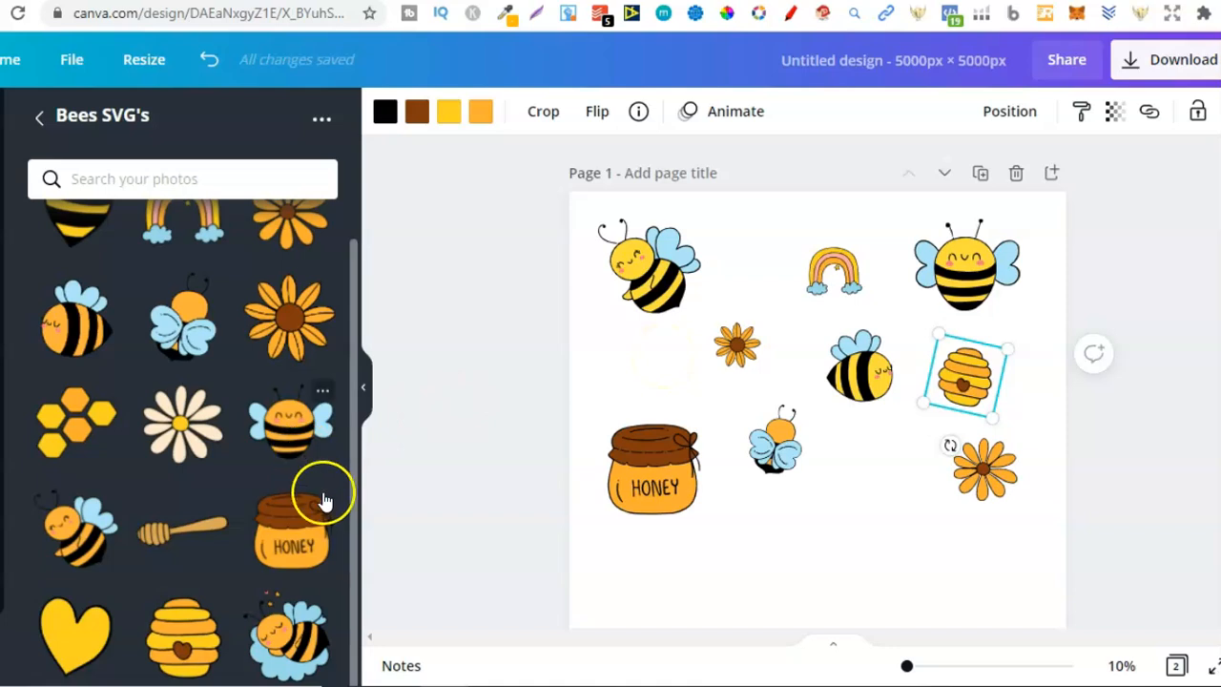
Add a small honey dipper between the waving bee and the honey jar and flip it horizontally
{"action": "left_click", "coordinate": [183, 539]}
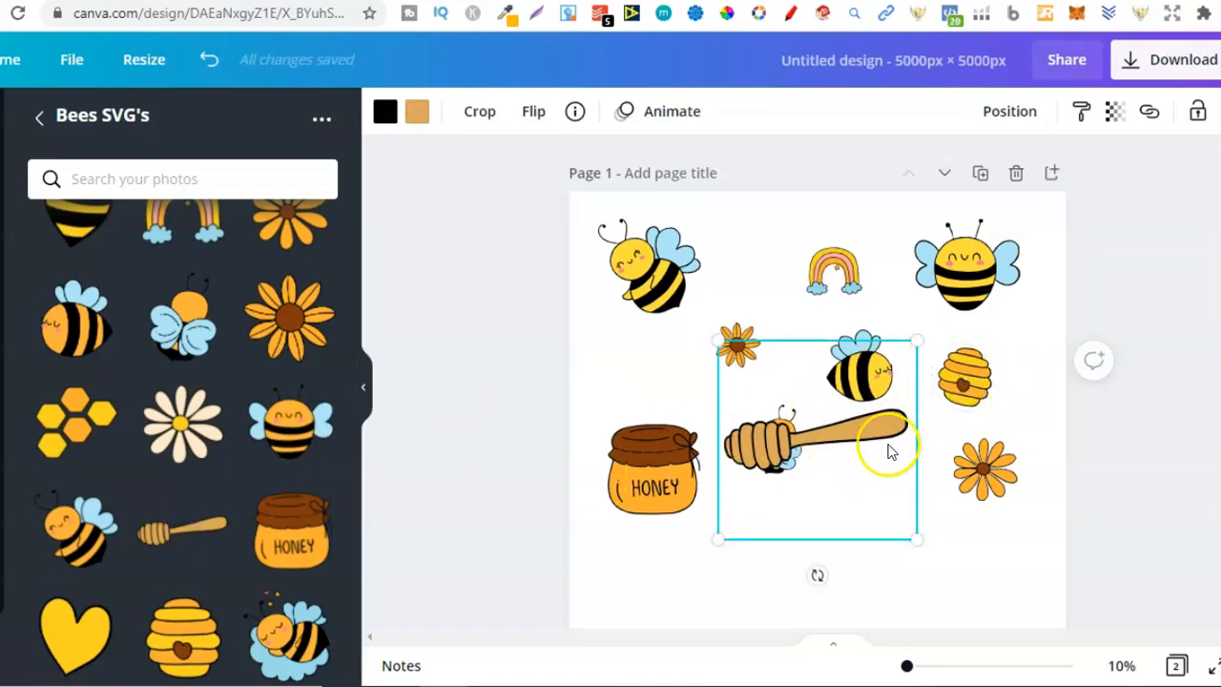
{"action": "left_click_drag", "start_coordinate": [787, 479], "coordinate": [829, 428]}
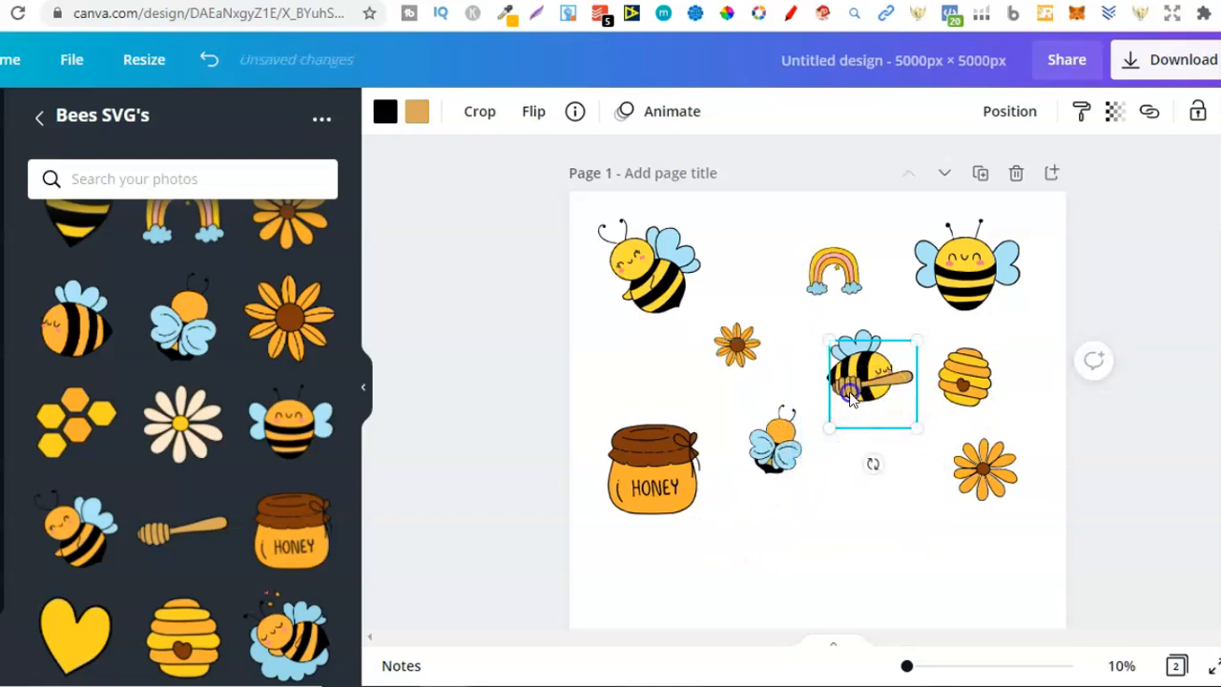
{"action": "left_click_drag", "start_coordinate": [728, 384], "coordinate": [655, 380]}
{"action": "left_click", "coordinate": [532, 111]}
{"action": "left_click", "coordinate": [551, 162]}
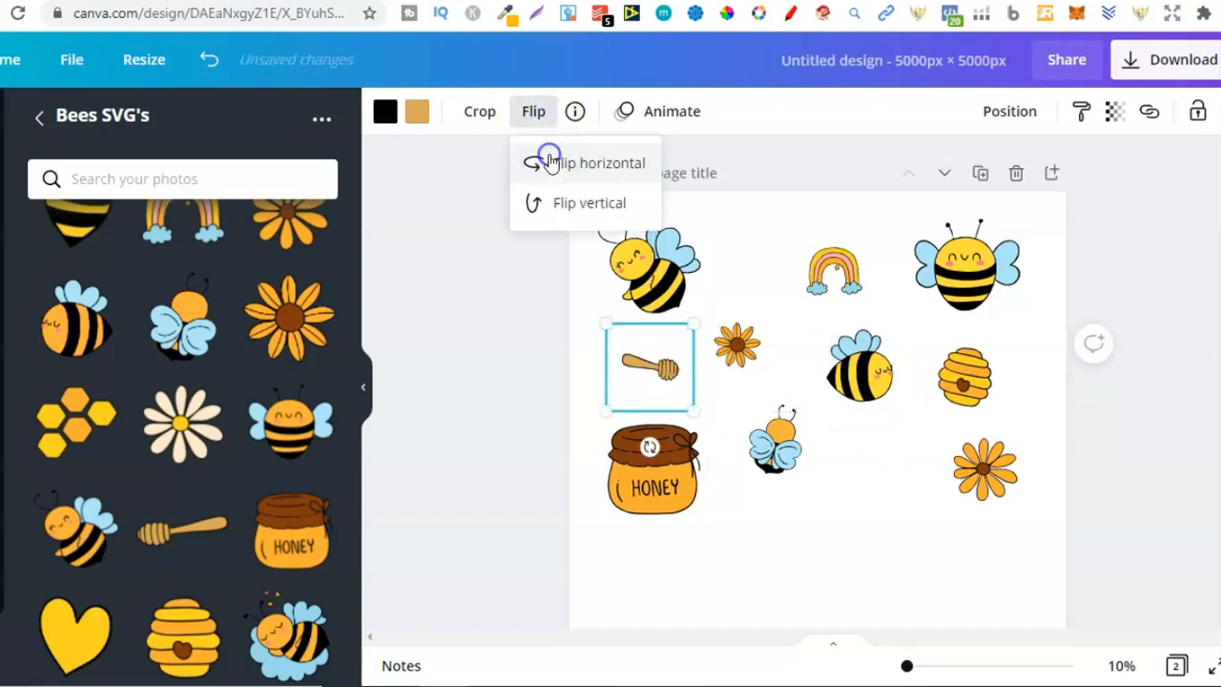
Rotate the honey dipper about 24° clockwise, shrink it slightly, and centre it above the honey jar
{"action": "left_click", "coordinate": [630, 438]}
{"action": "left_click_drag", "start_coordinate": [630, 438], "coordinate": [618, 439]}
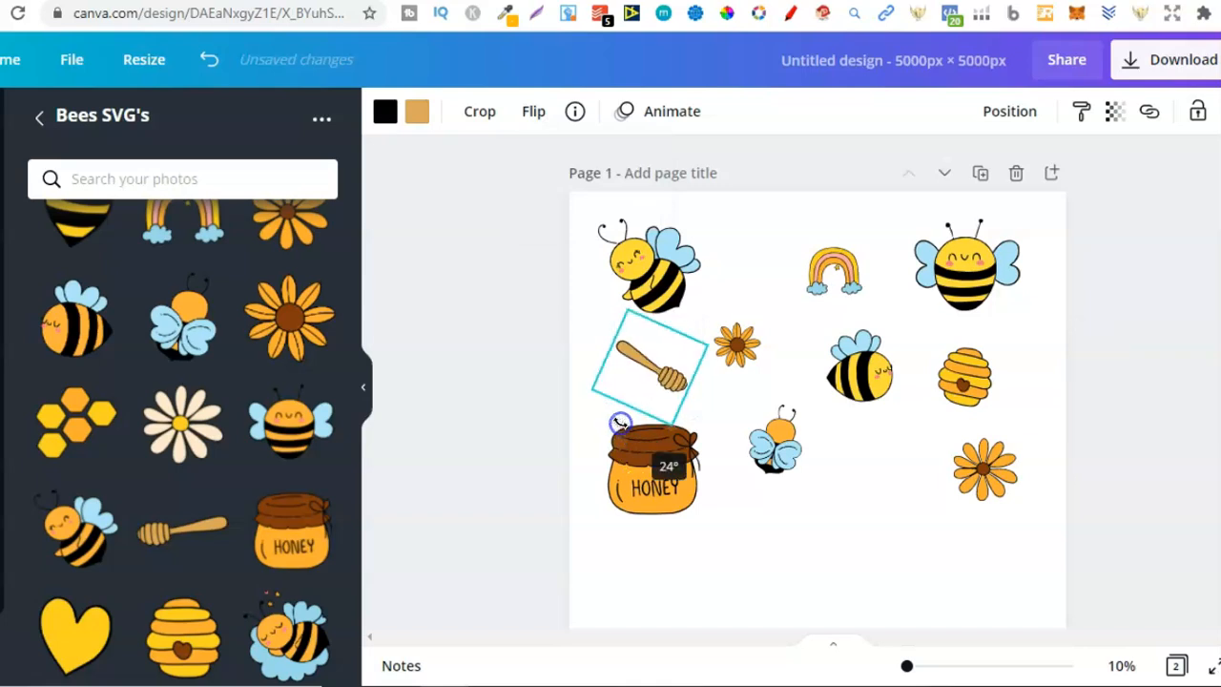
{"action": "left_click", "coordinate": [654, 358]}
{"action": "left_click_drag", "start_coordinate": [650, 358], "coordinate": [651, 359]}
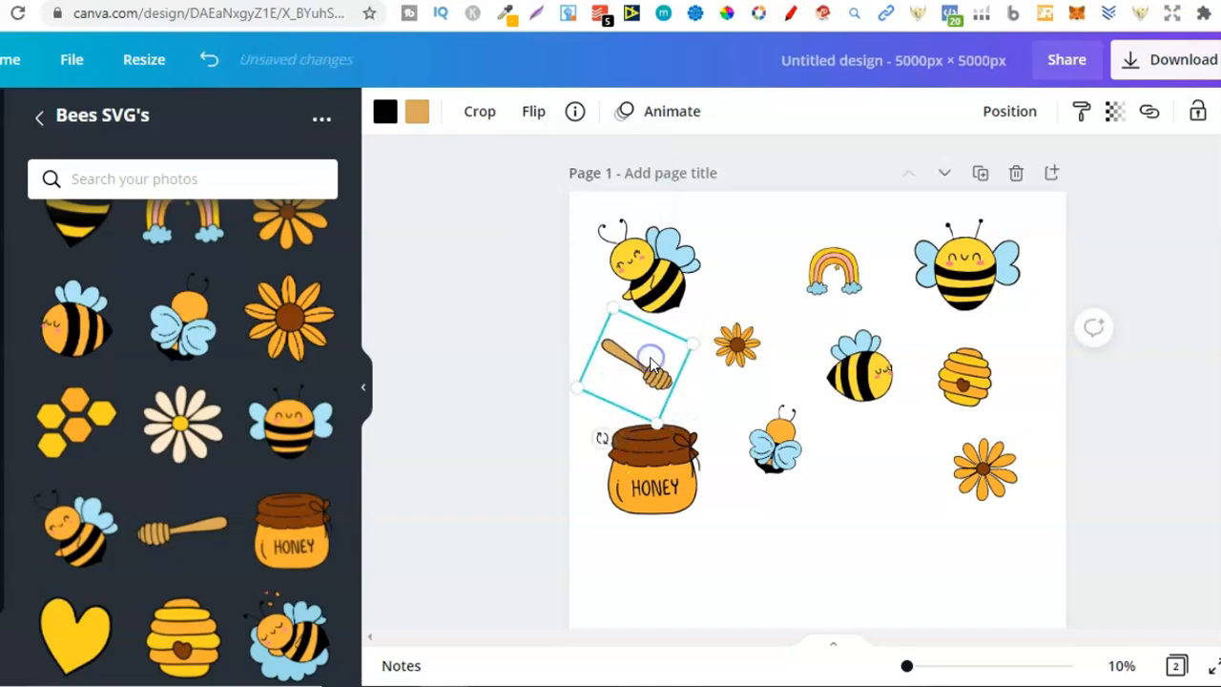
{"action": "left_click_drag", "start_coordinate": [656, 421], "coordinate": [646, 393]}
{"action": "left_click", "coordinate": [640, 379]}
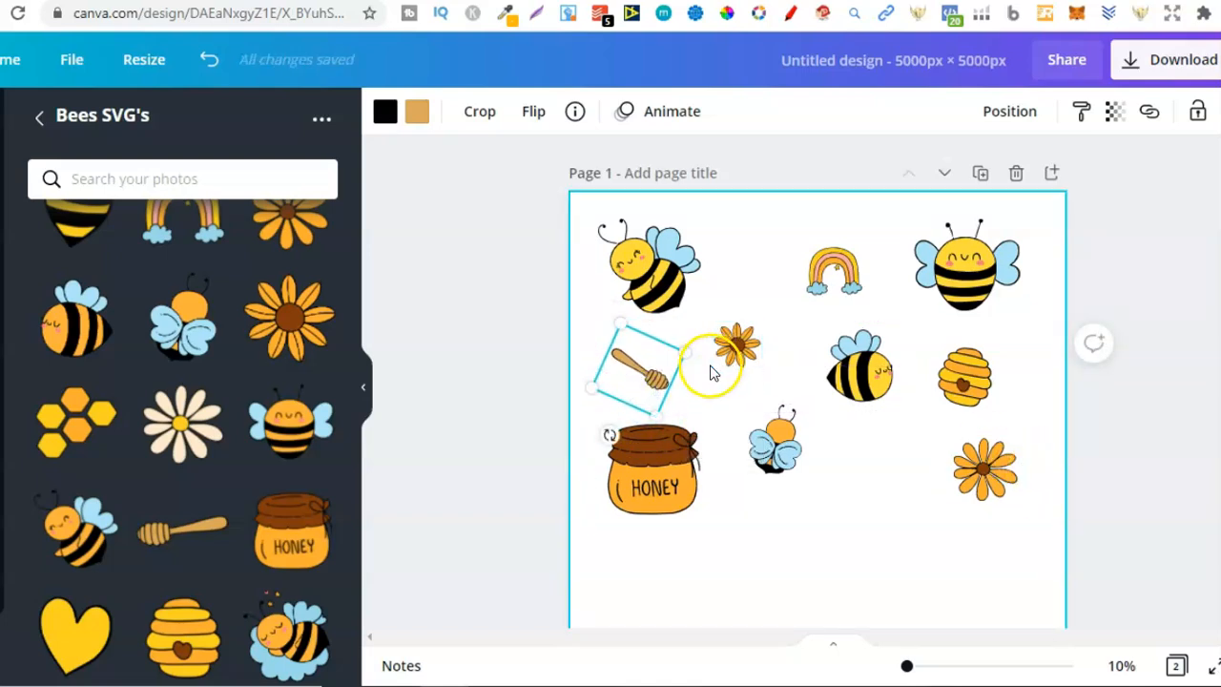
Enlarge the rainbow slightly and place a copy of the beehive, tilted the opposite way, between the waving bee and the rainbow
{"action": "left_click", "coordinate": [852, 284]}
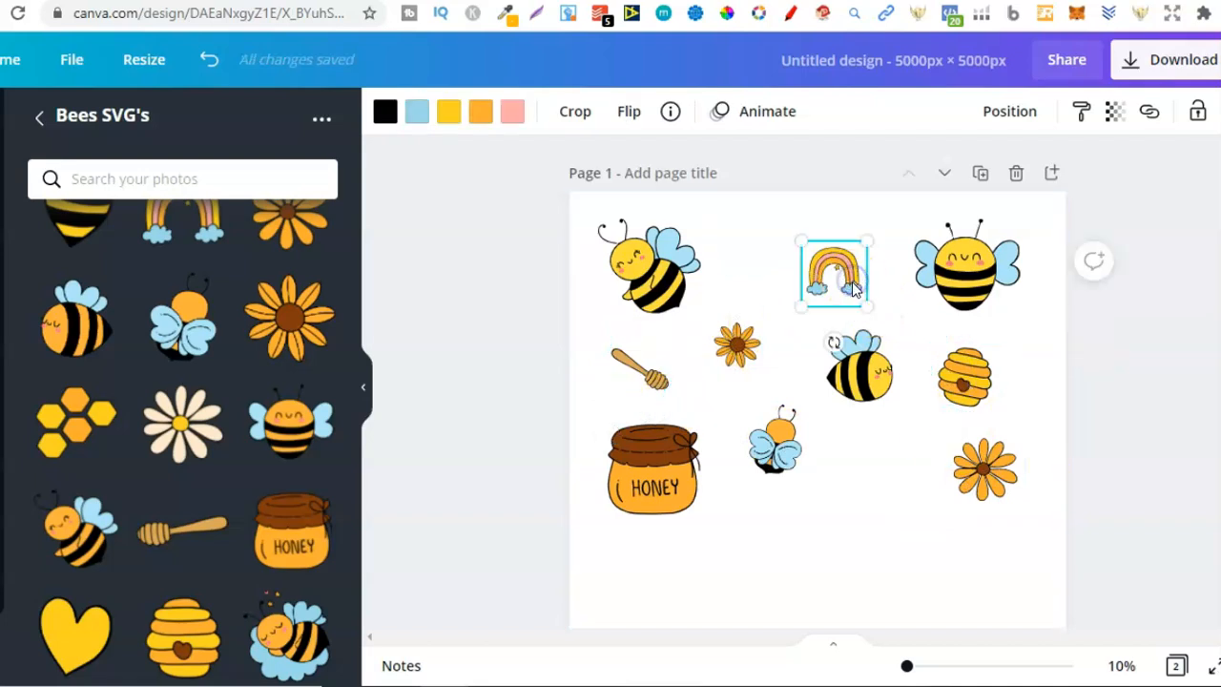
{"action": "left_click_drag", "start_coordinate": [879, 318], "coordinate": [855, 283]}
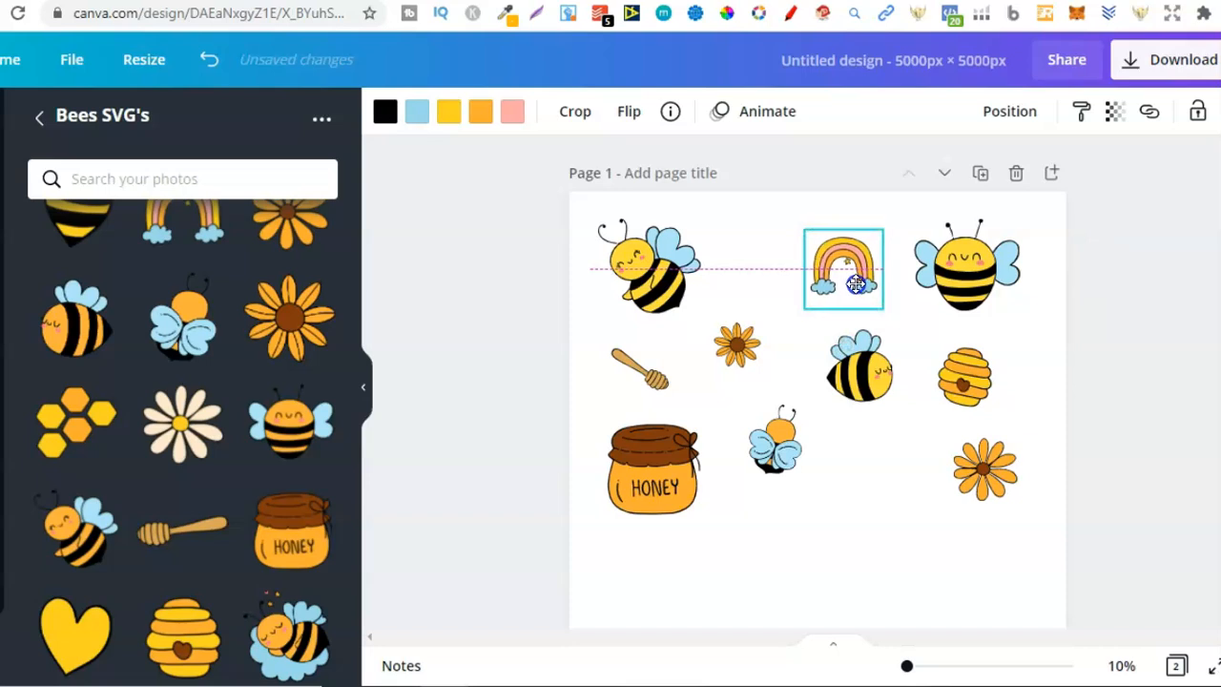
{"action": "left_click", "coordinate": [957, 364]}
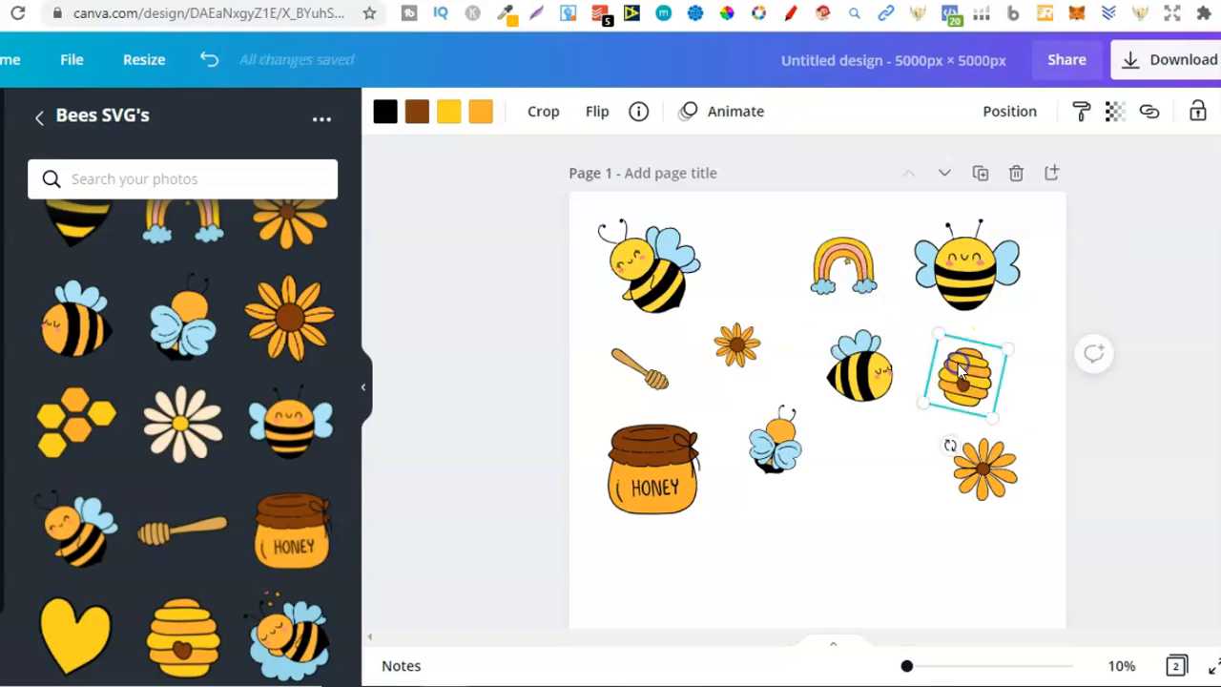
{"action": "left_click_drag", "start_coordinate": [958, 382], "coordinate": [961, 384]}
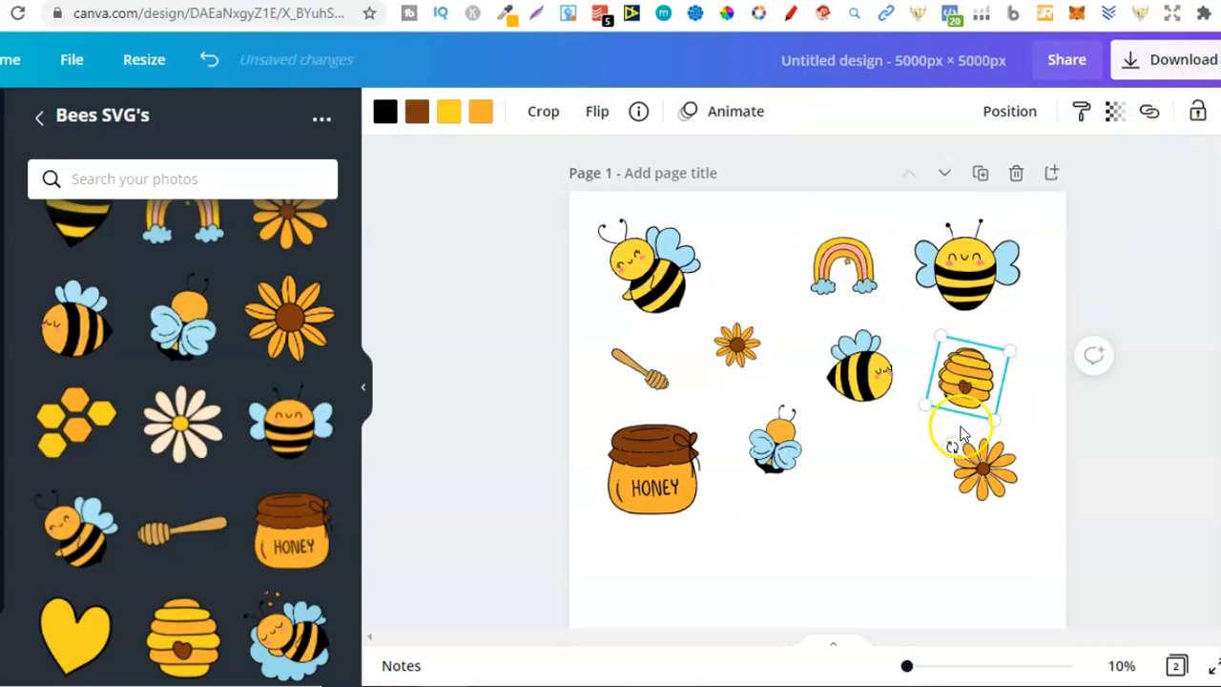
{"action": "left_click_drag", "start_coordinate": [952, 441], "coordinate": [985, 434]}
{"action": "left_click_drag", "start_coordinate": [972, 372], "coordinate": [759, 265], "text": "alt"}
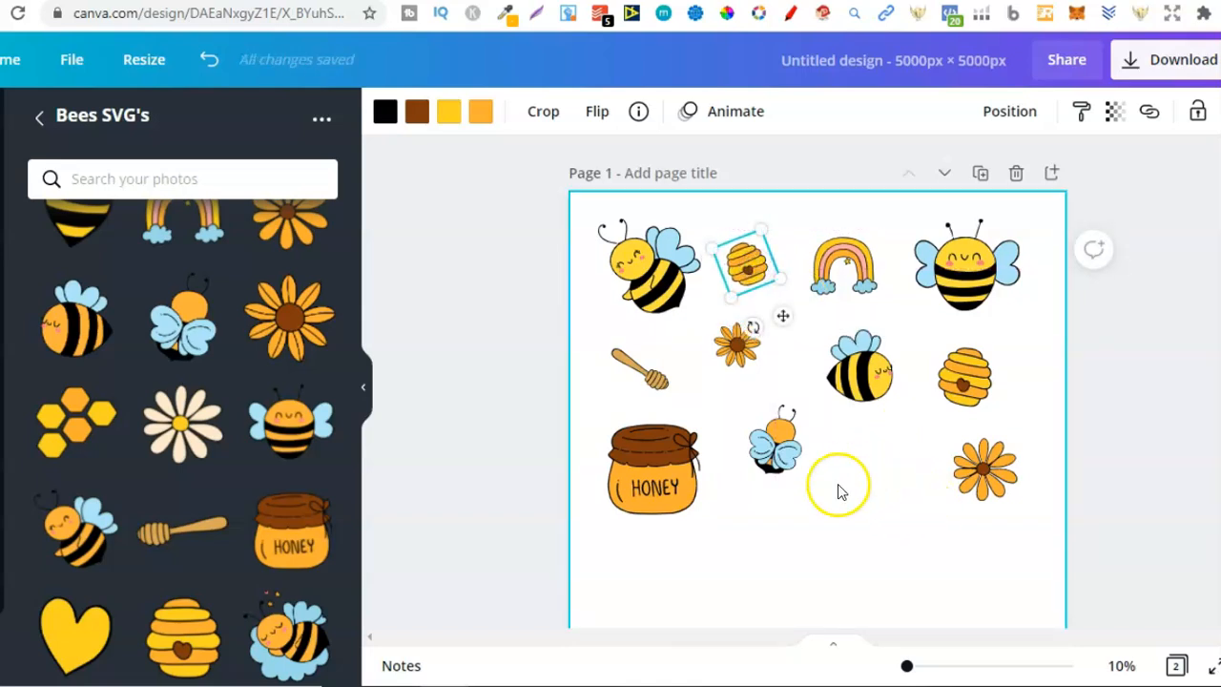
Duplicate the honey dipper, rotate the copy so its head points up, and place it between the back-view bee and the rounded-petal daisy
{"action": "left_click", "coordinate": [636, 368]}
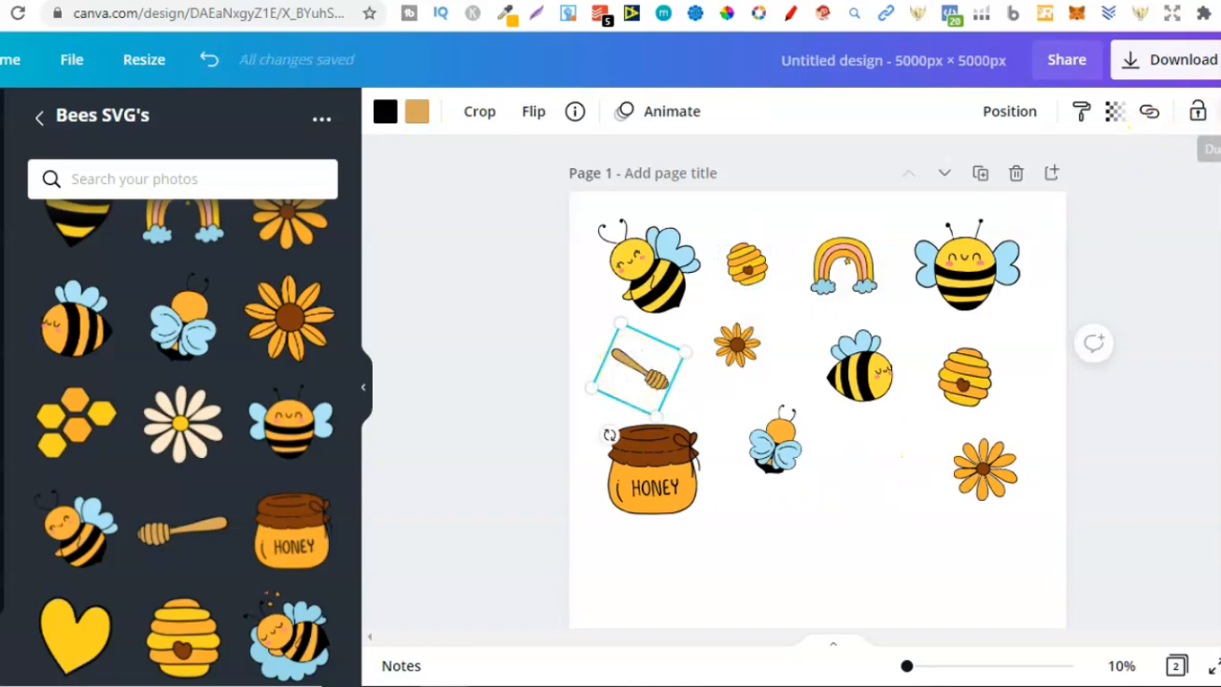
{"action": "left_click", "coordinate": [1220, 111]}
{"action": "left_click_drag", "start_coordinate": [674, 442], "coordinate": [678, 400]}
{"action": "left_click_drag", "start_coordinate": [907, 485], "coordinate": [877, 494]}
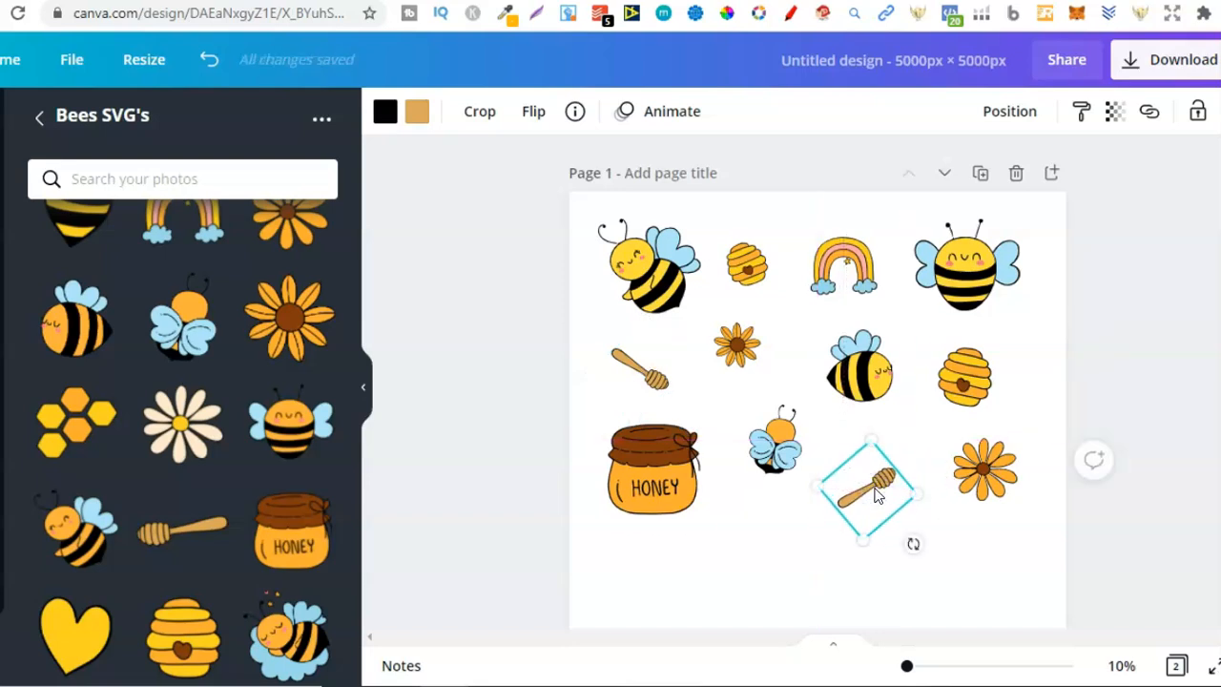
{"action": "left_click", "coordinate": [1085, 509]}
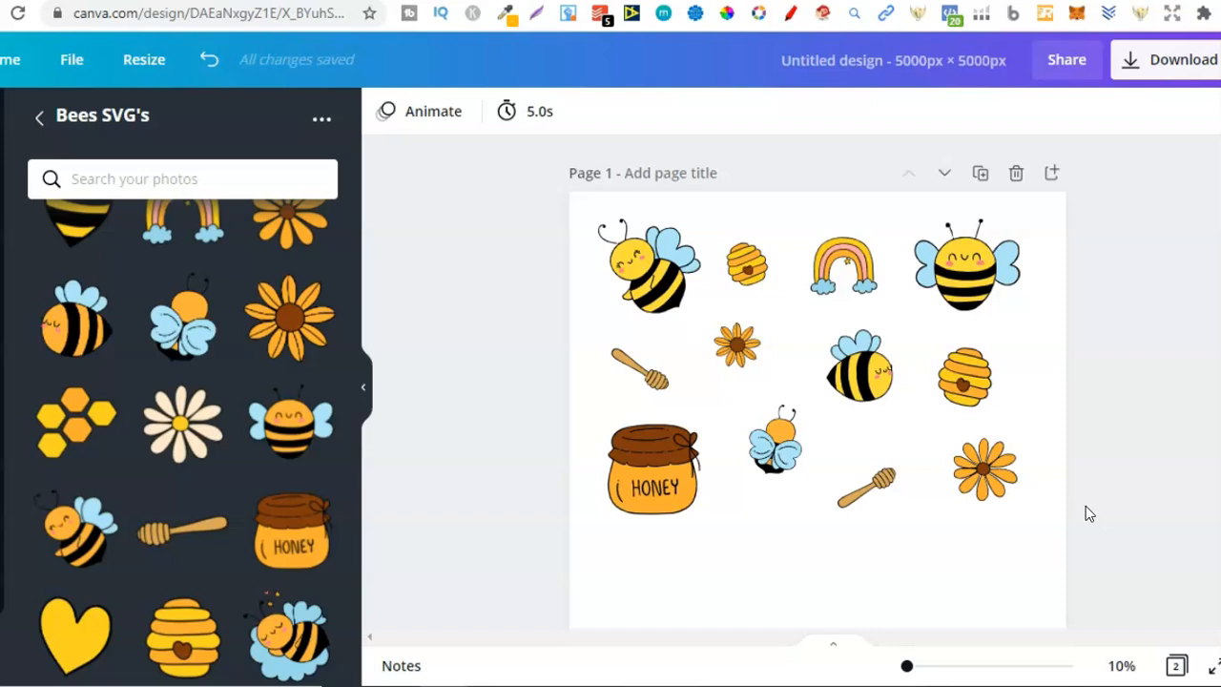
Scale all the clip-art elements down together into a compact block in the page's upper-left corner
{"action": "left_click", "coordinate": [1047, 517]}
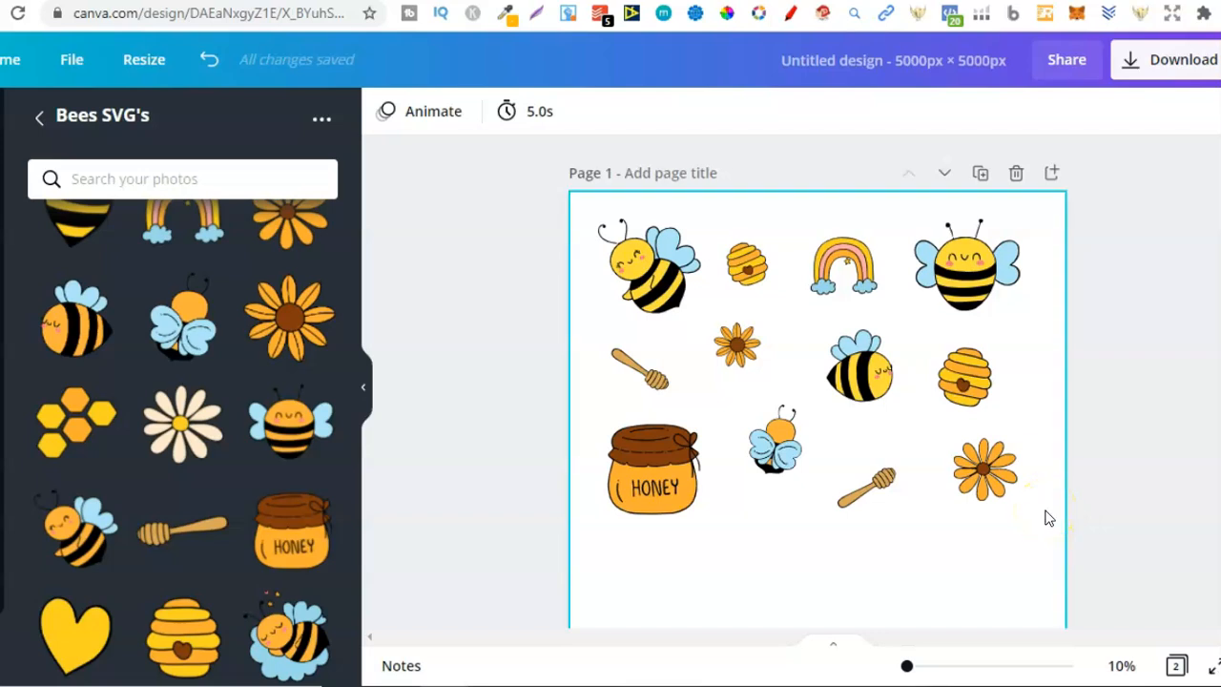
{"action": "left_click_drag", "start_coordinate": [1046, 511], "coordinate": [440, 216]}
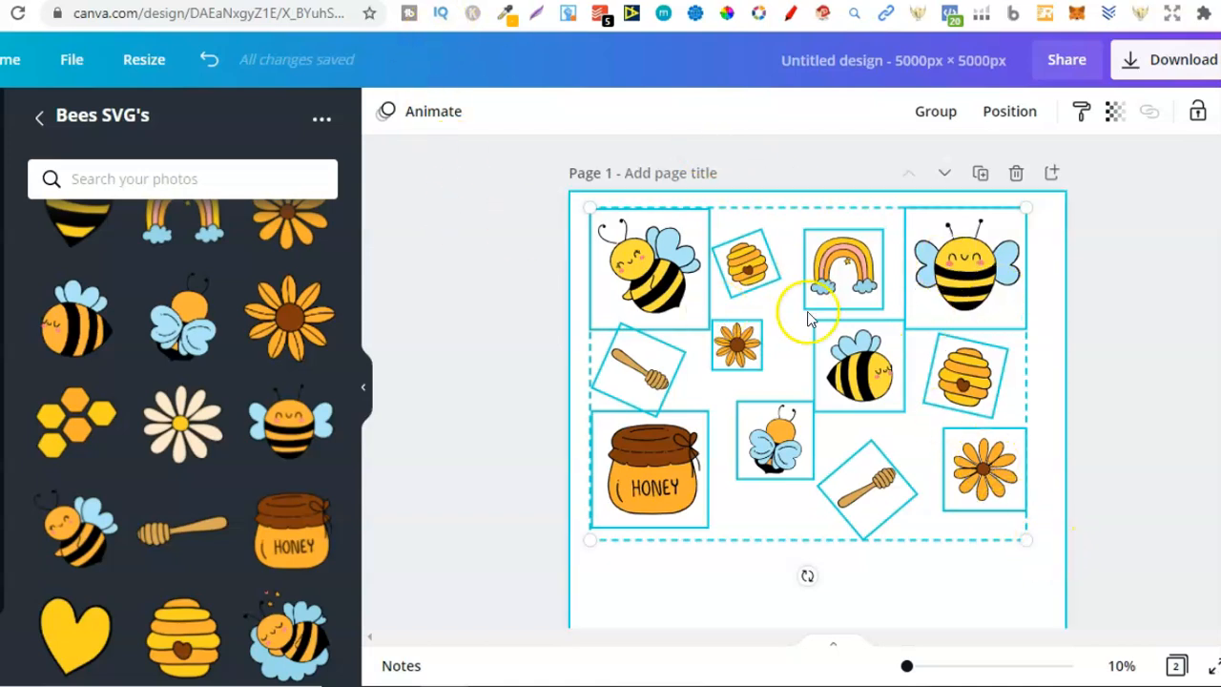
{"action": "left_click_drag", "start_coordinate": [1025, 538], "coordinate": [776, 355]}
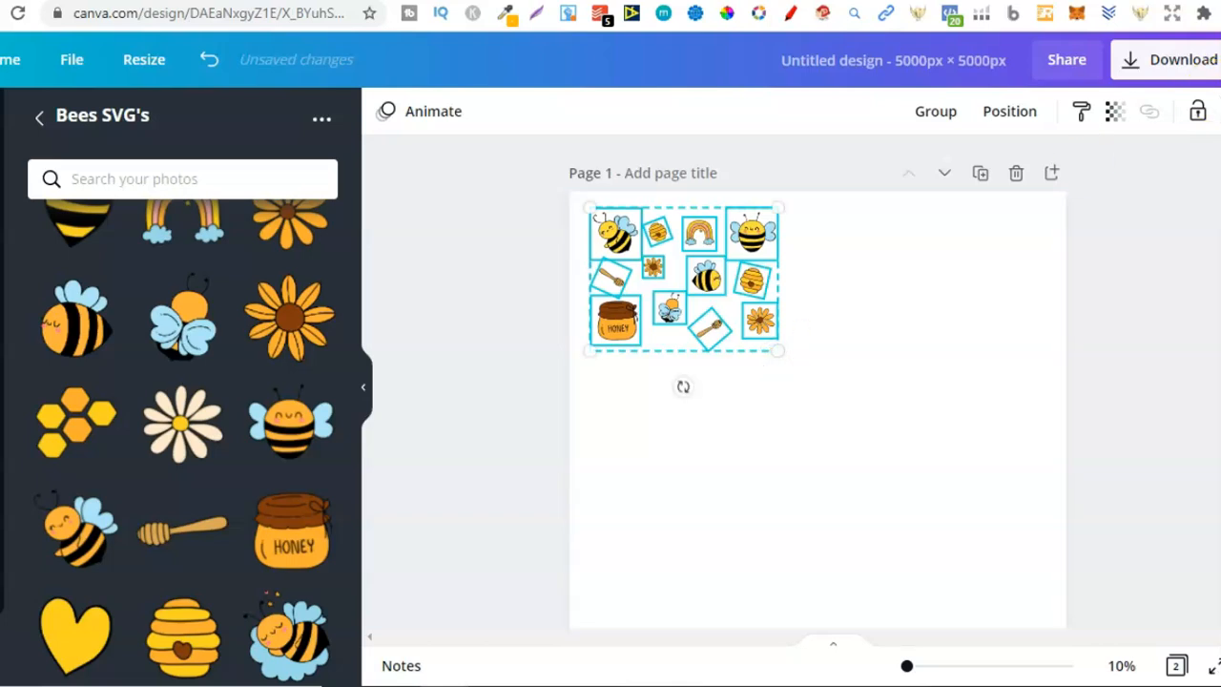
Duplicate the whole clip-art block and align the copy directly to the right of the original
{"action": "left_click", "coordinate": [1220, 111]}
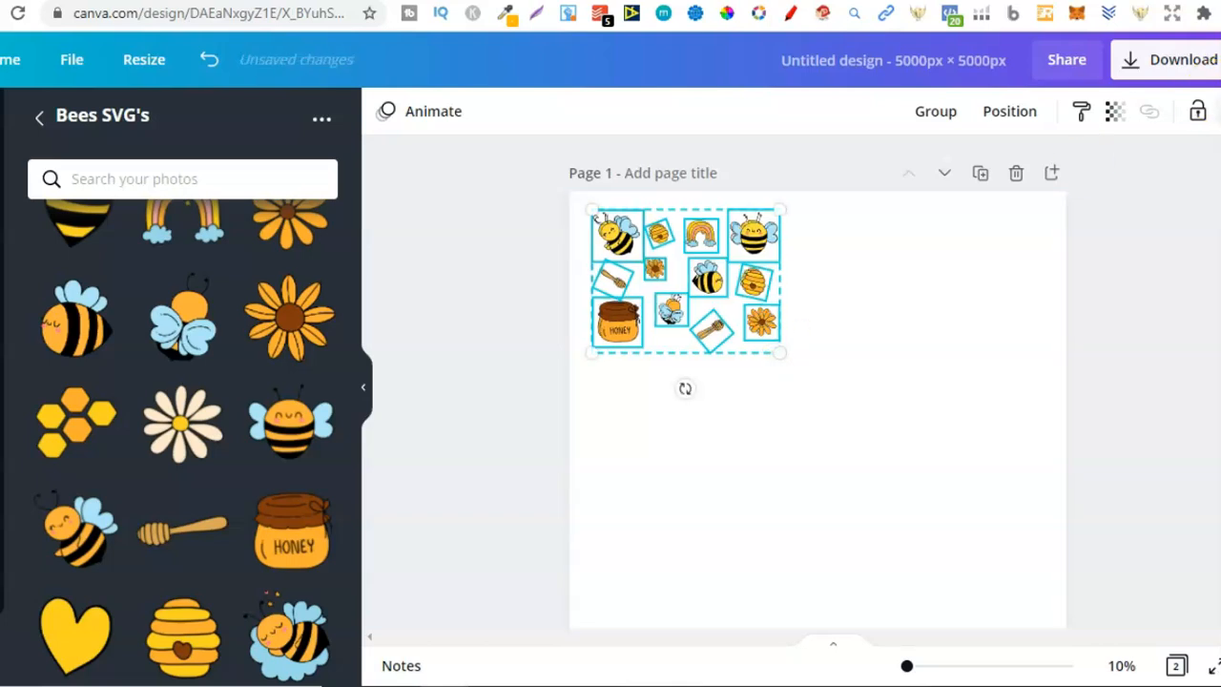
{"action": "left_click_drag", "start_coordinate": [728, 250], "coordinate": [919, 251]}
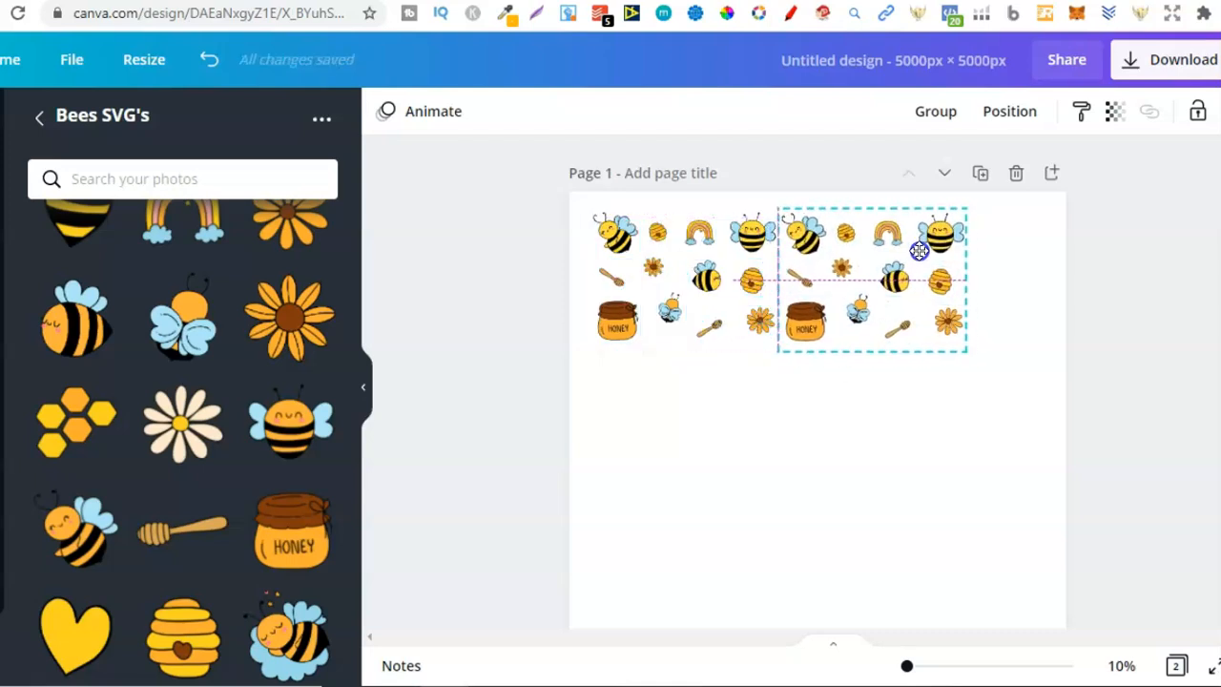
{"action": "left_click_drag", "start_coordinate": [918, 251], "coordinate": [922, 254]}
{"action": "left_click", "coordinate": [998, 283]}
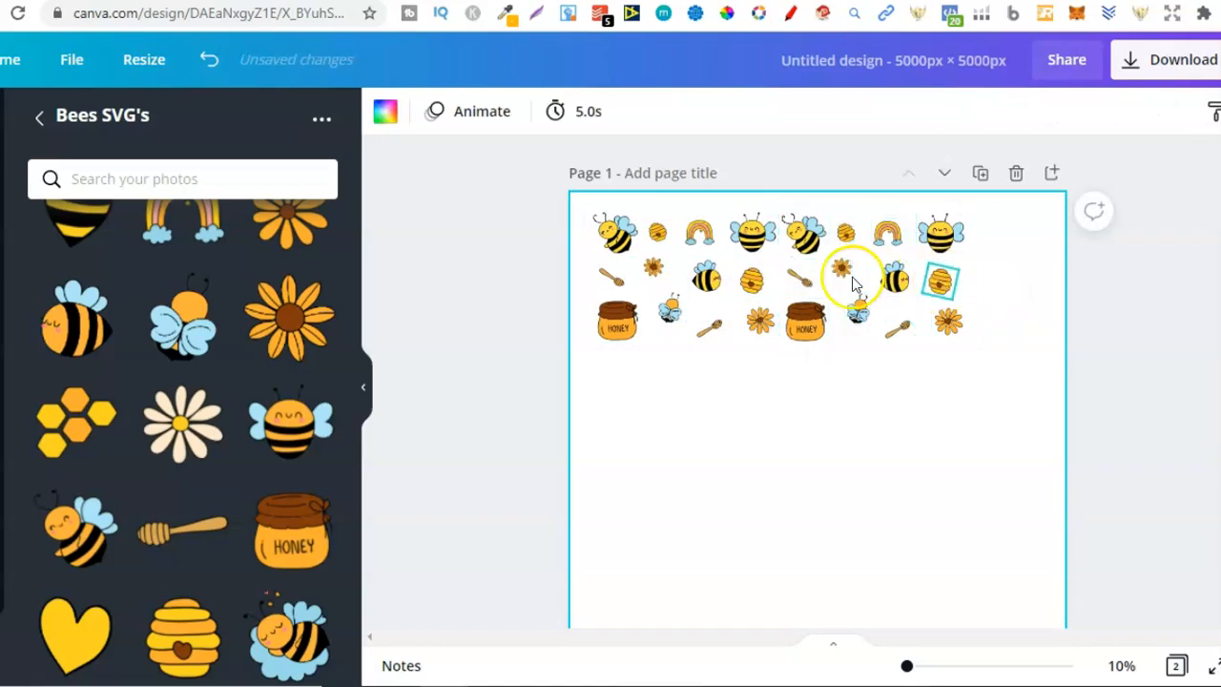
Try moving the honey dipper in the copied block slightly left, and undo the move while keeping the copied block
{"action": "left_click", "coordinate": [803, 279]}
{"action": "left_click_drag", "start_coordinate": [796, 276], "coordinate": [795, 276]}
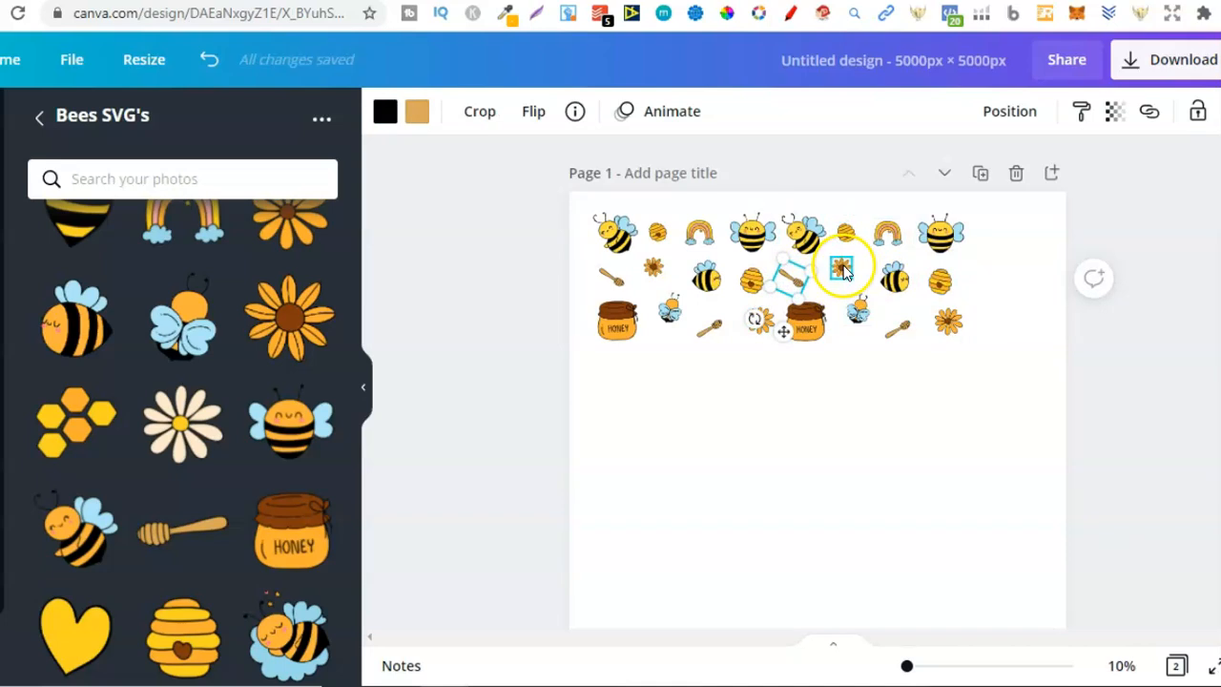
{"action": "left_click", "coordinate": [210, 61]}
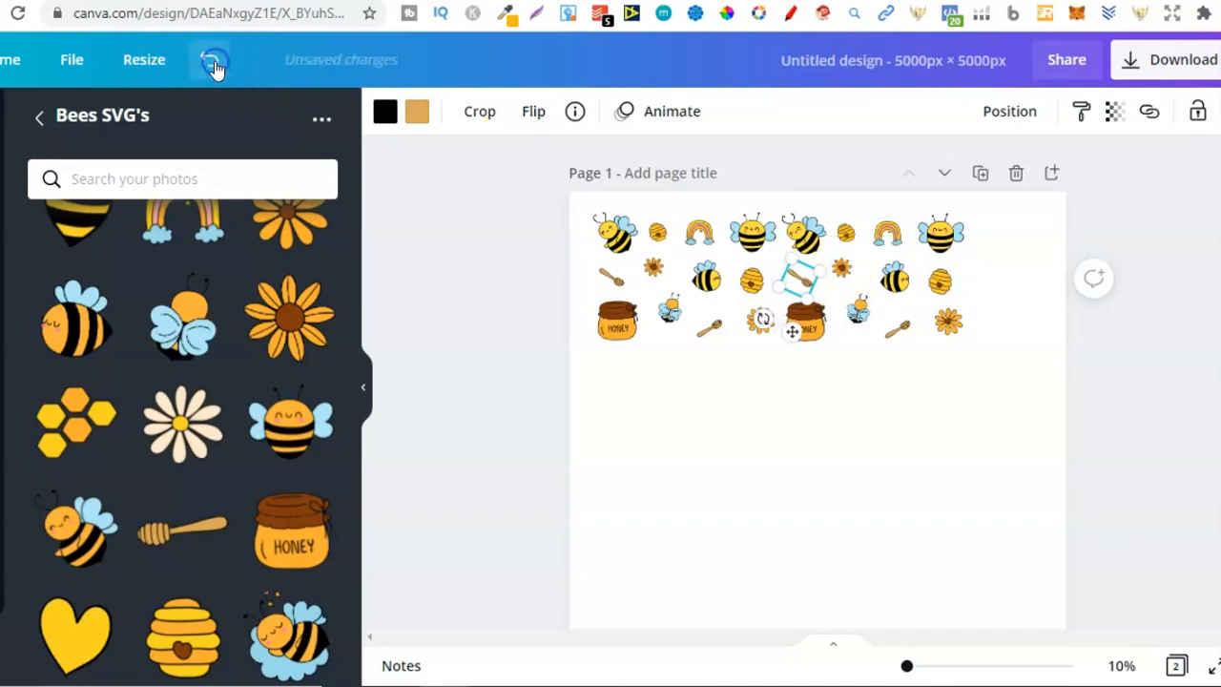
{"action": "left_click", "coordinate": [210, 62]}
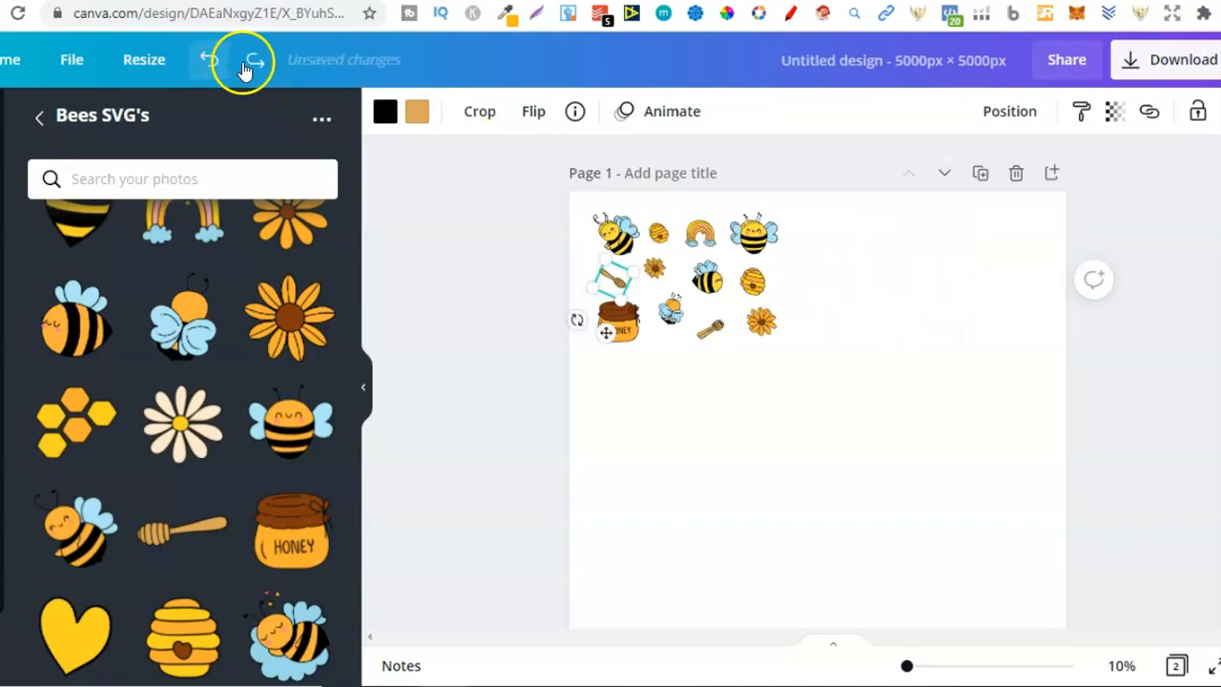
{"action": "left_click", "coordinate": [250, 60]}
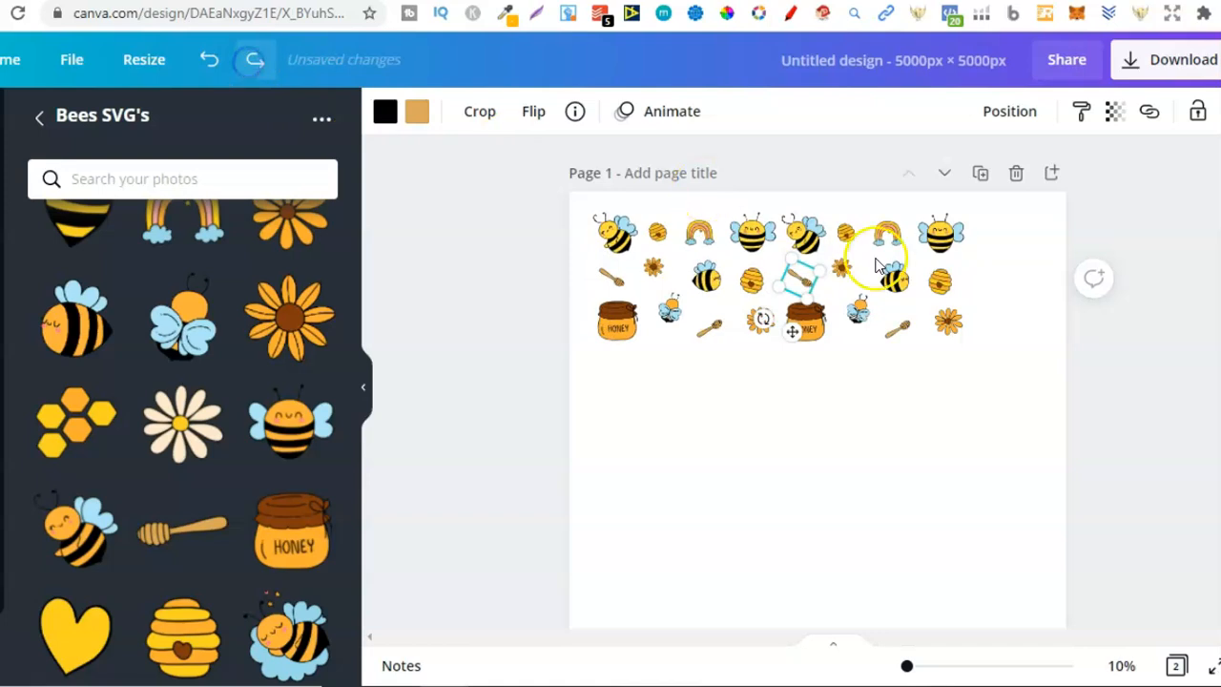
{"action": "left_click", "coordinate": [886, 373]}
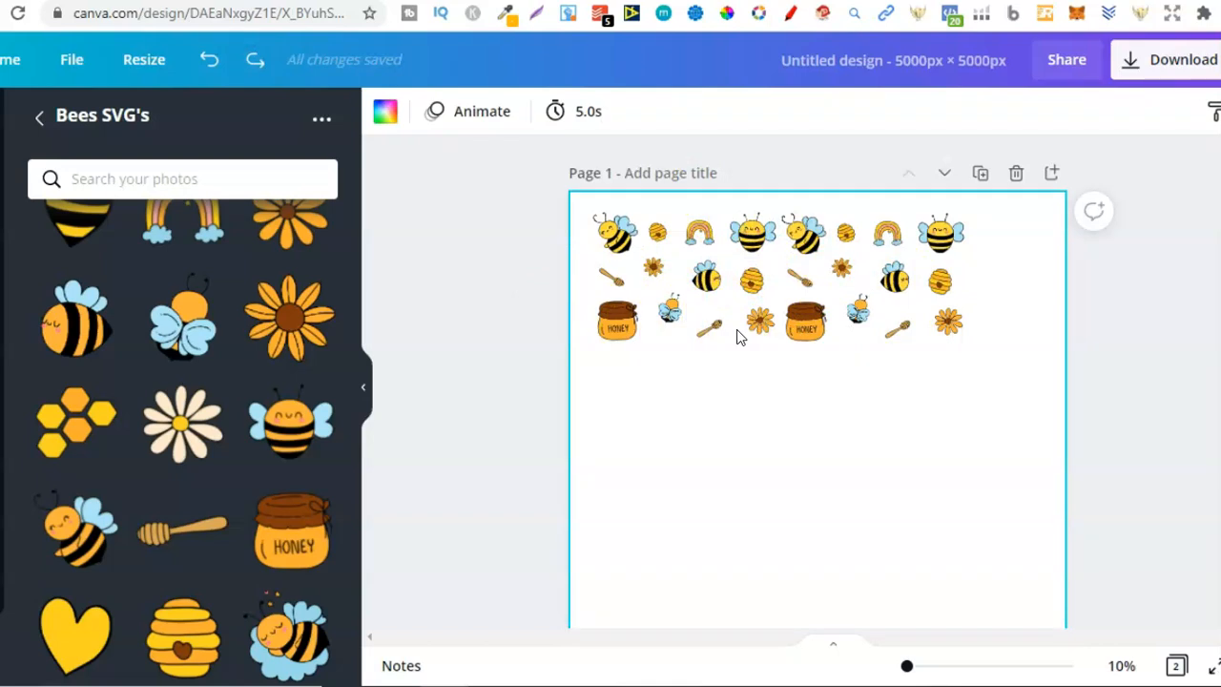
Scale both side-by-side clip-art blocks down slightly together and move them lower on the page, near its left edge
{"action": "left_click", "coordinate": [993, 348]}
{"action": "left_click_drag", "start_coordinate": [992, 348], "coordinate": [571, 204]}
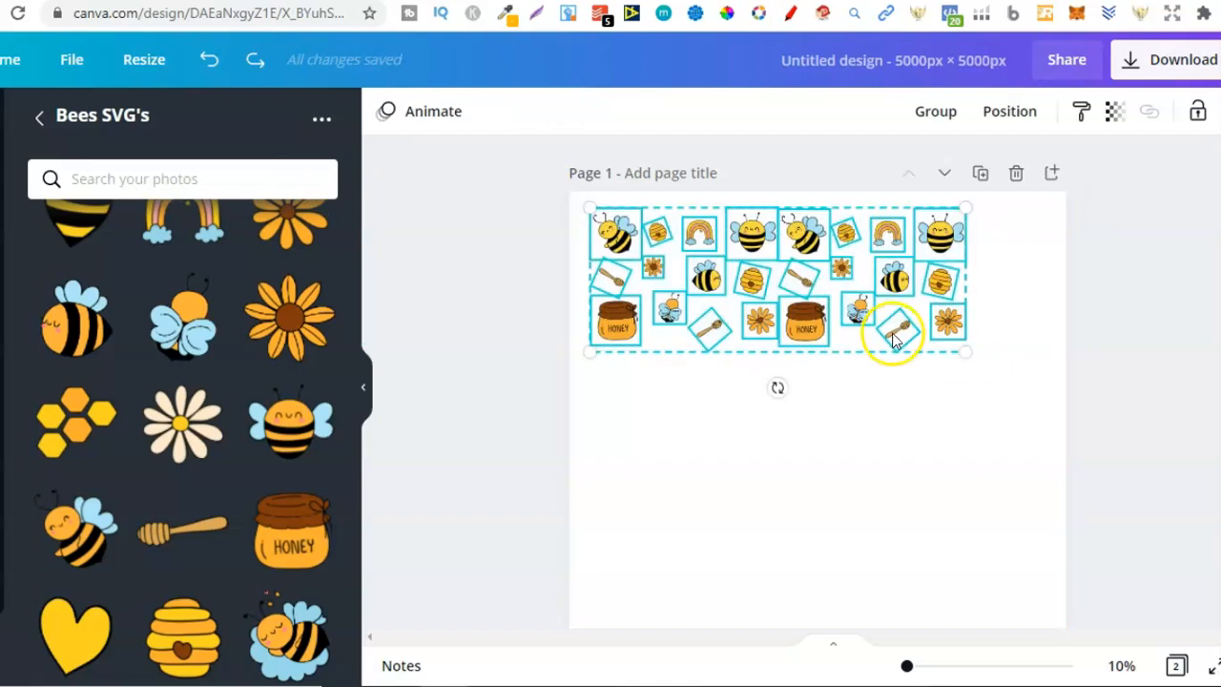
{"action": "left_click_drag", "start_coordinate": [959, 354], "coordinate": [919, 338]}
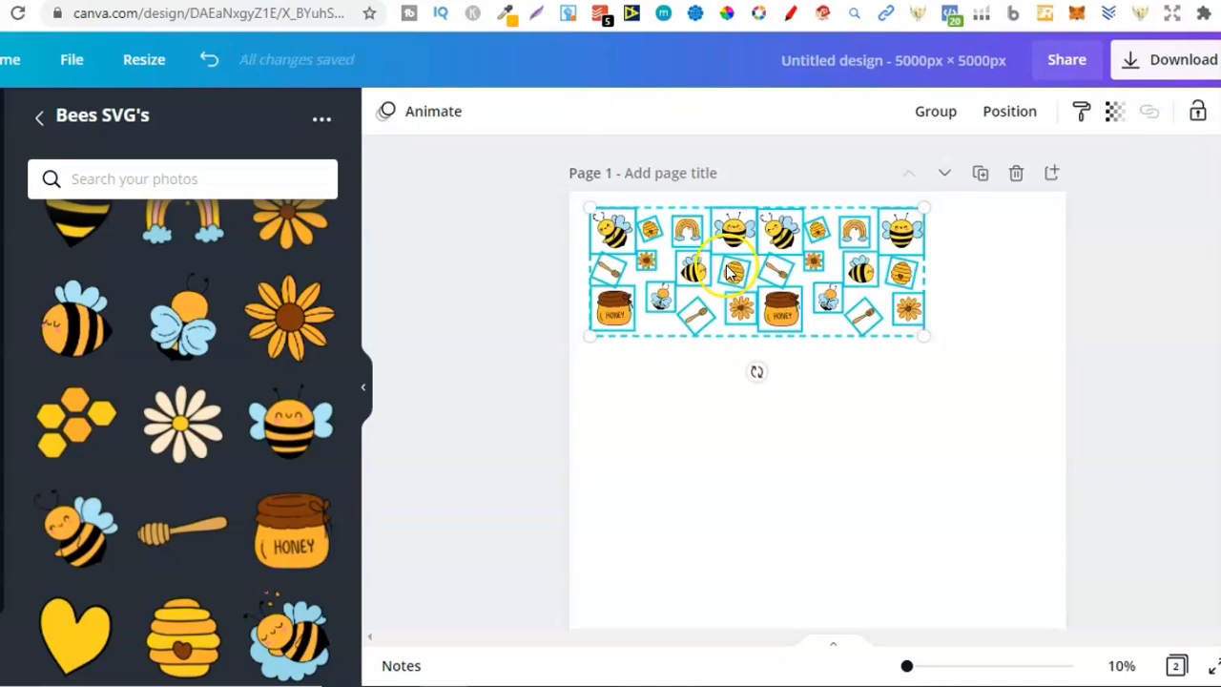
{"action": "left_click_drag", "start_coordinate": [724, 436], "coordinate": [723, 437]}
{"action": "left_click", "coordinate": [1220, 112]}
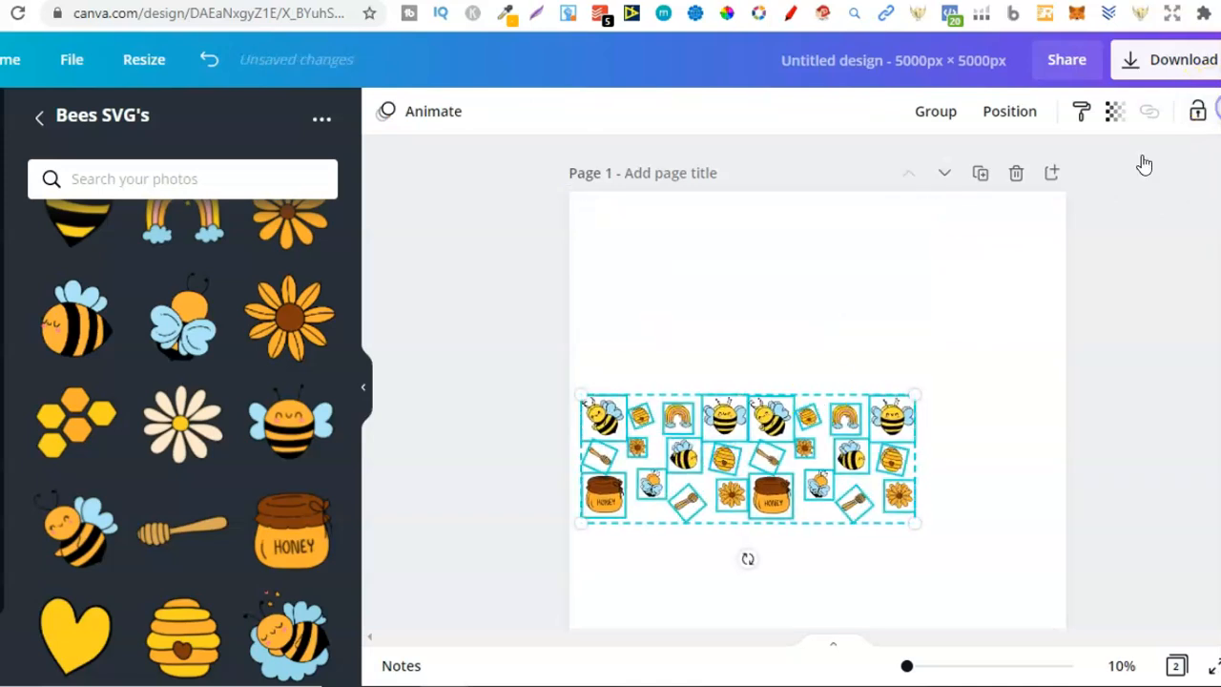
{"action": "left_click", "coordinate": [717, 498]}
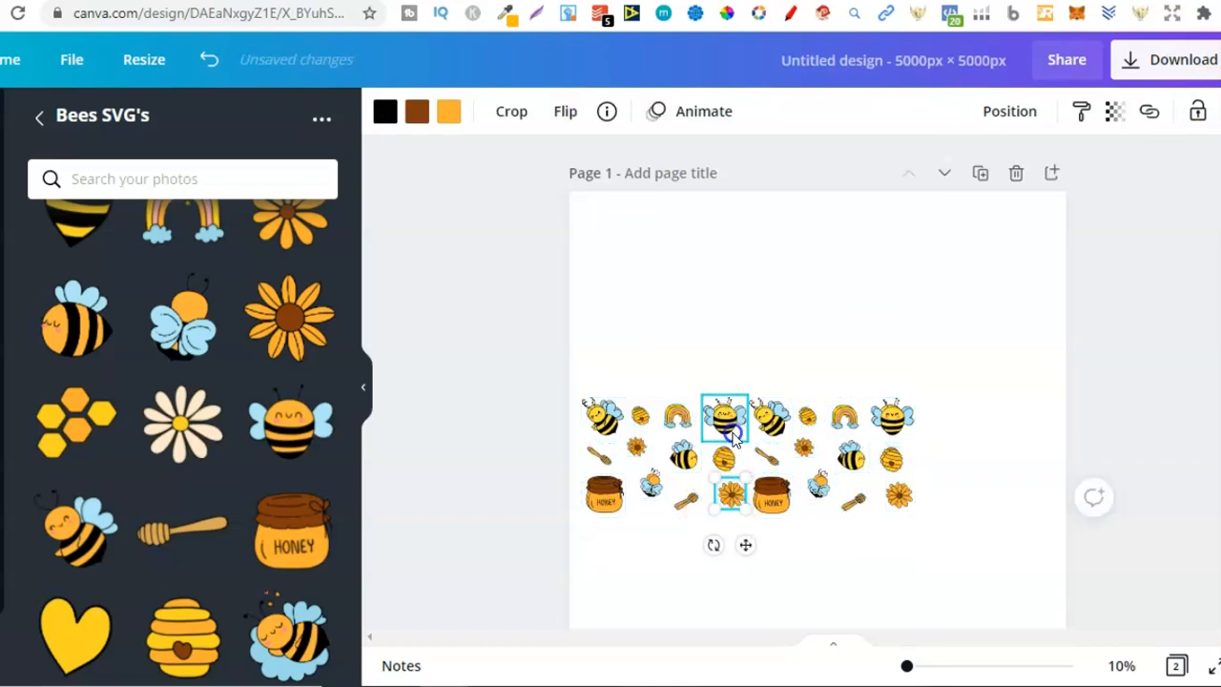
{"action": "left_click", "coordinate": [208, 59]}
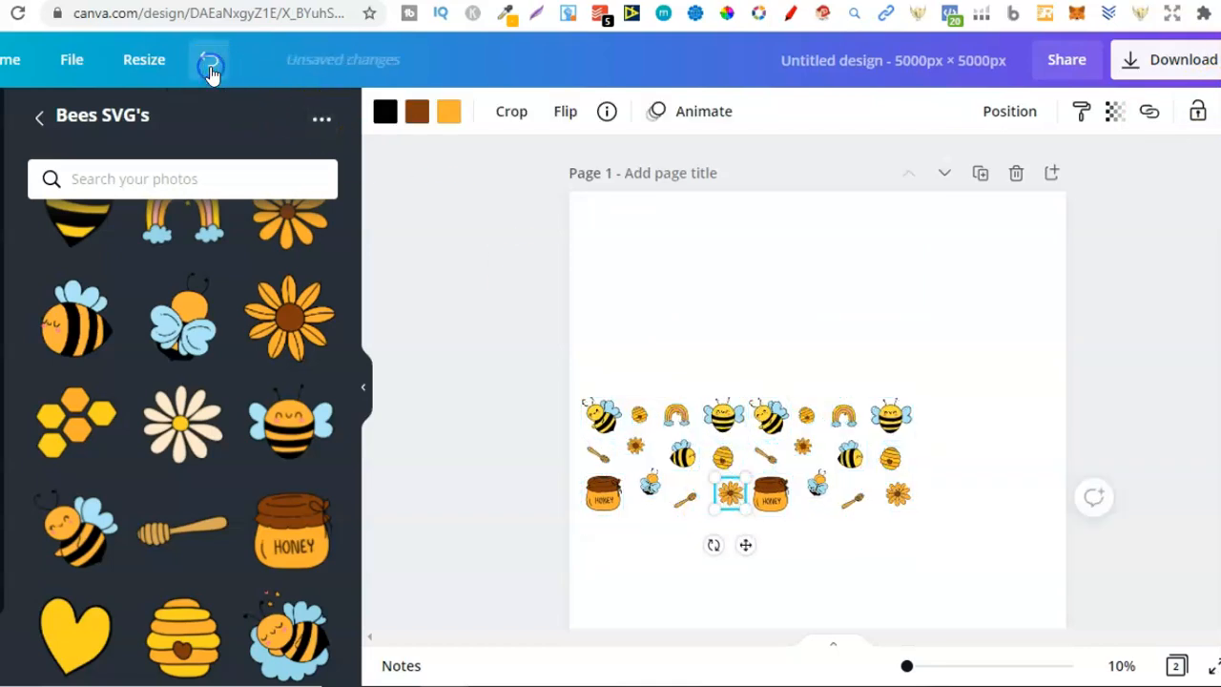
Duplicate the double-width clip-art block and place the copy directly above it, shifted right to stagger the rows
{"action": "left_click_drag", "start_coordinate": [935, 378], "coordinate": [561, 526]}
{"action": "left_click_drag", "start_coordinate": [778, 487], "coordinate": [774, 362]}
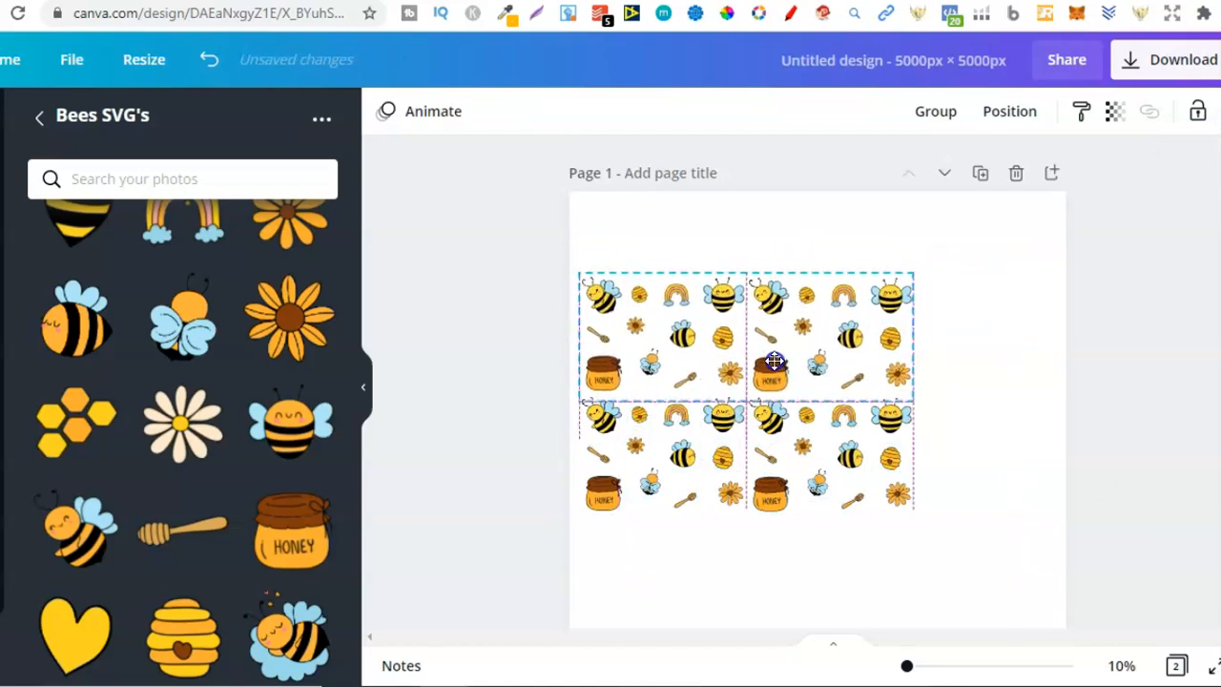
{"action": "left_click_drag", "start_coordinate": [782, 358], "coordinate": [818, 364]}
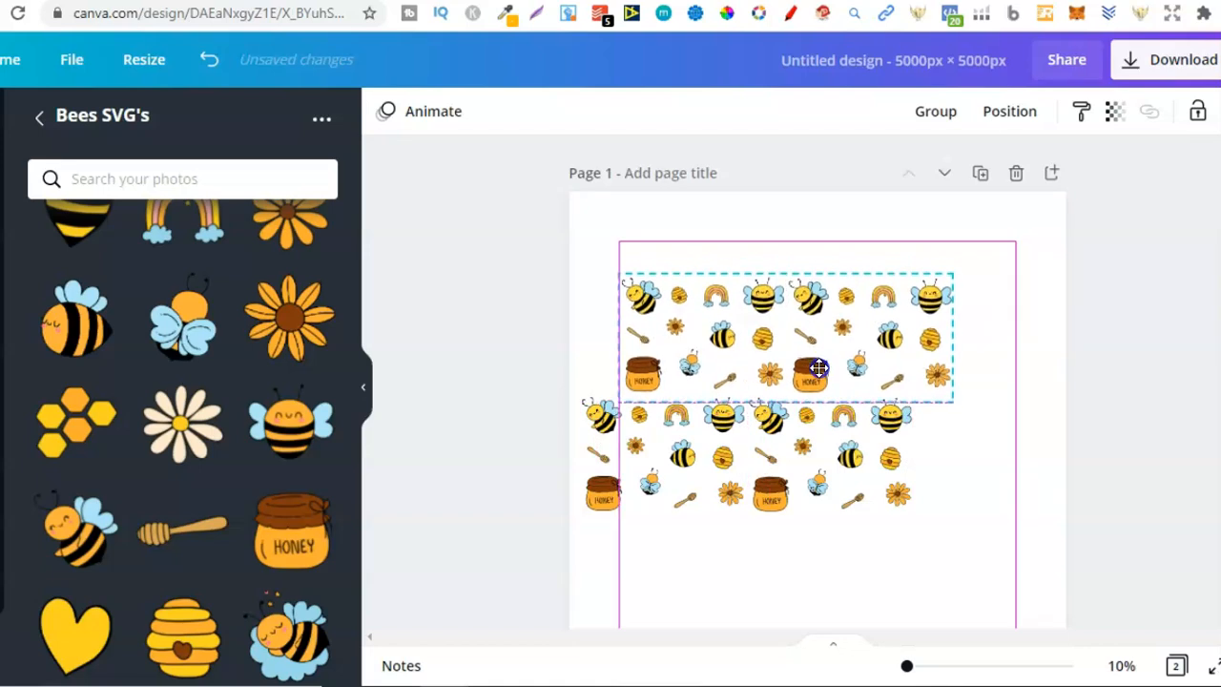
{"action": "left_click_drag", "start_coordinate": [818, 367], "coordinate": [819, 367]}
{"action": "left_click", "coordinate": [960, 547]}
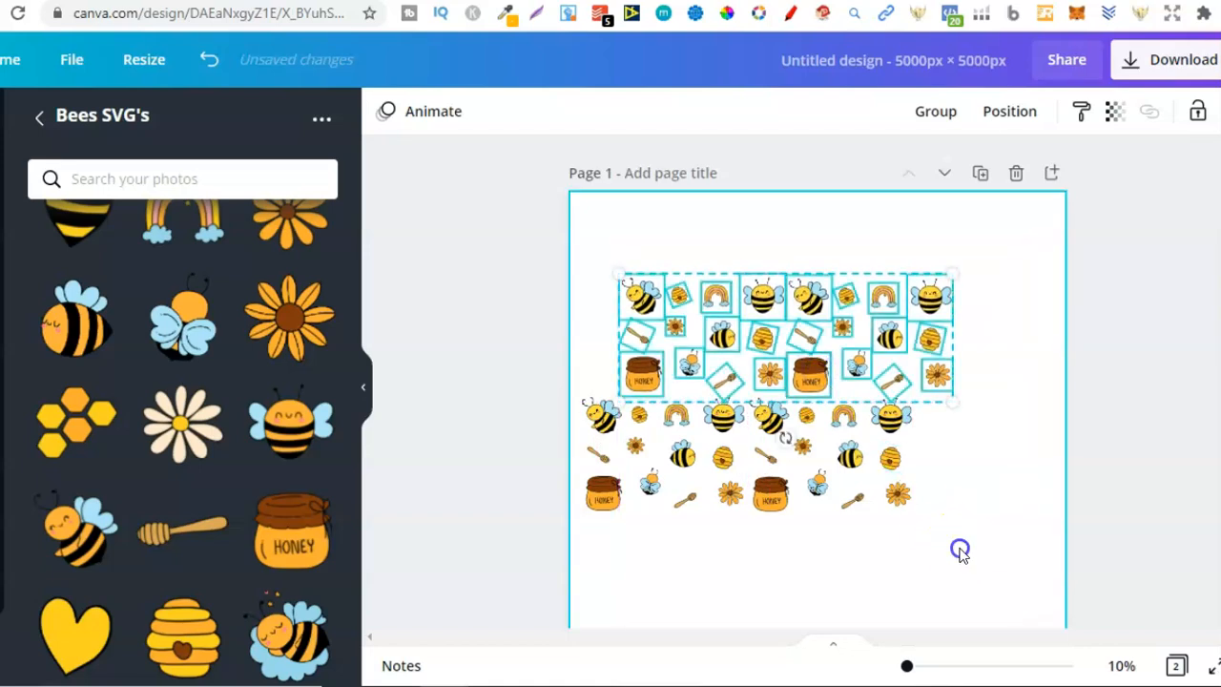
Move both staggered clip-art blocks together farther down the page
{"action": "left_click_drag", "start_coordinate": [1001, 544], "coordinate": [494, 251]}
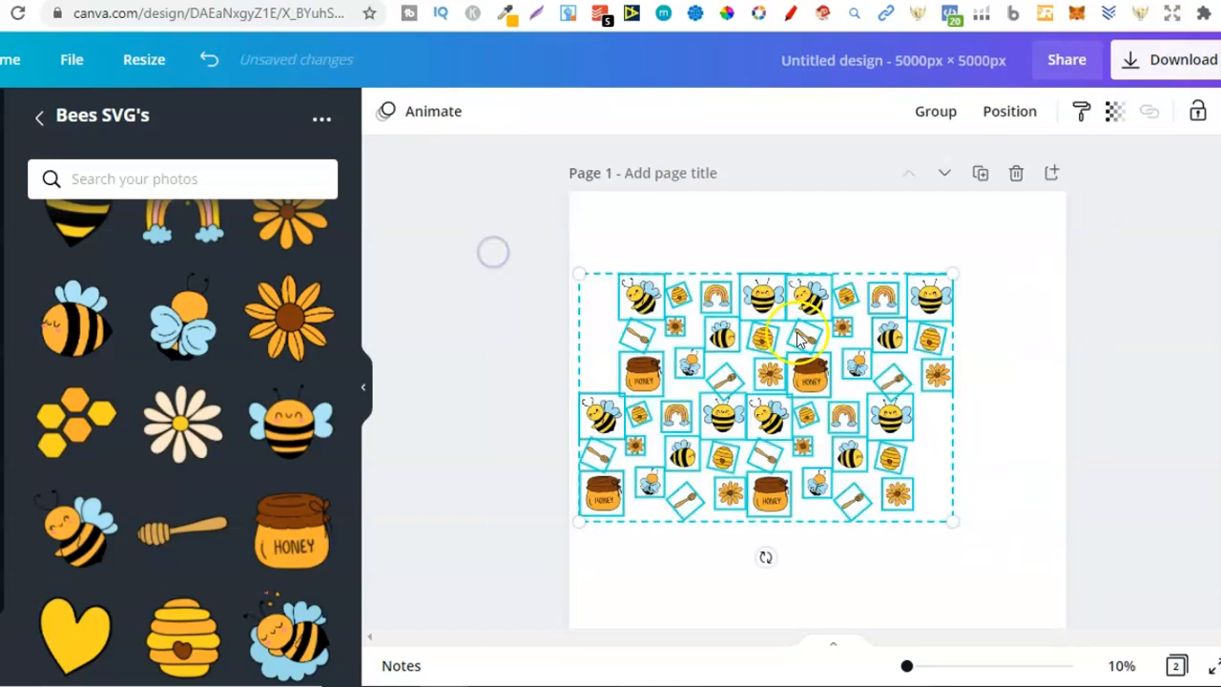
{"action": "left_click_drag", "start_coordinate": [807, 421], "coordinate": [808, 443]}
{"action": "left_click", "coordinate": [1014, 417]}
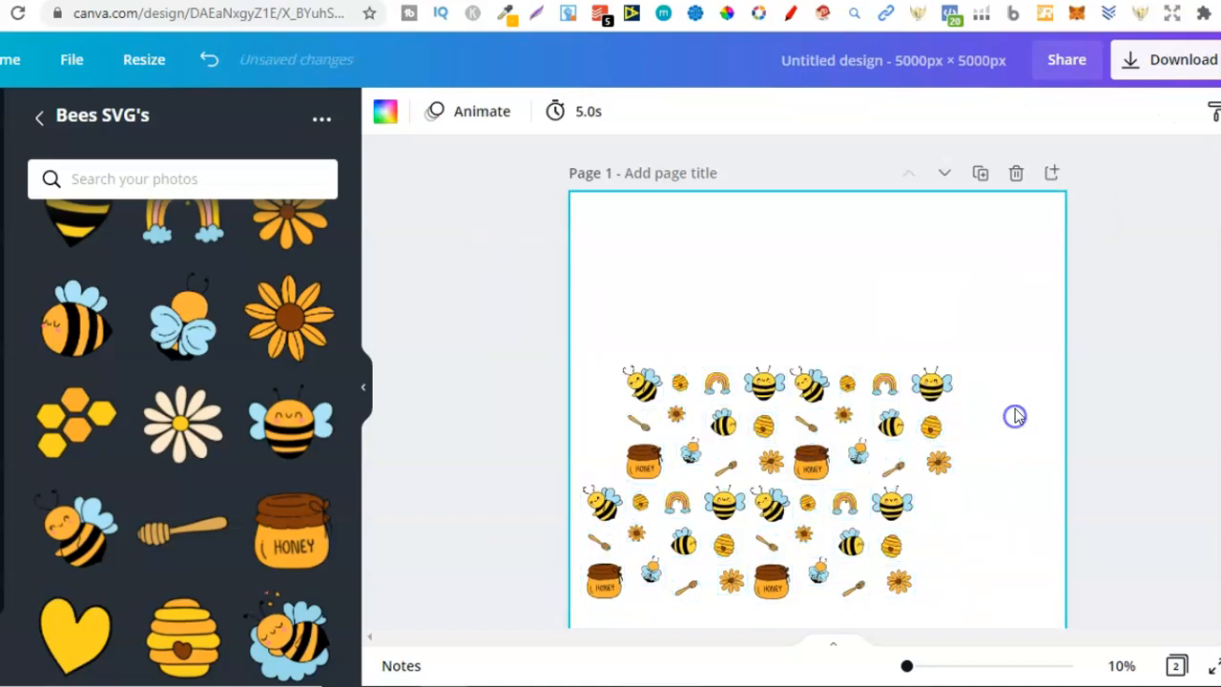
Duplicate the upper double-width clip-art block and place the copy directly above it, shifted left to line up with the lowest block
{"action": "left_click_drag", "start_coordinate": [1008, 376], "coordinate": [581, 469]}
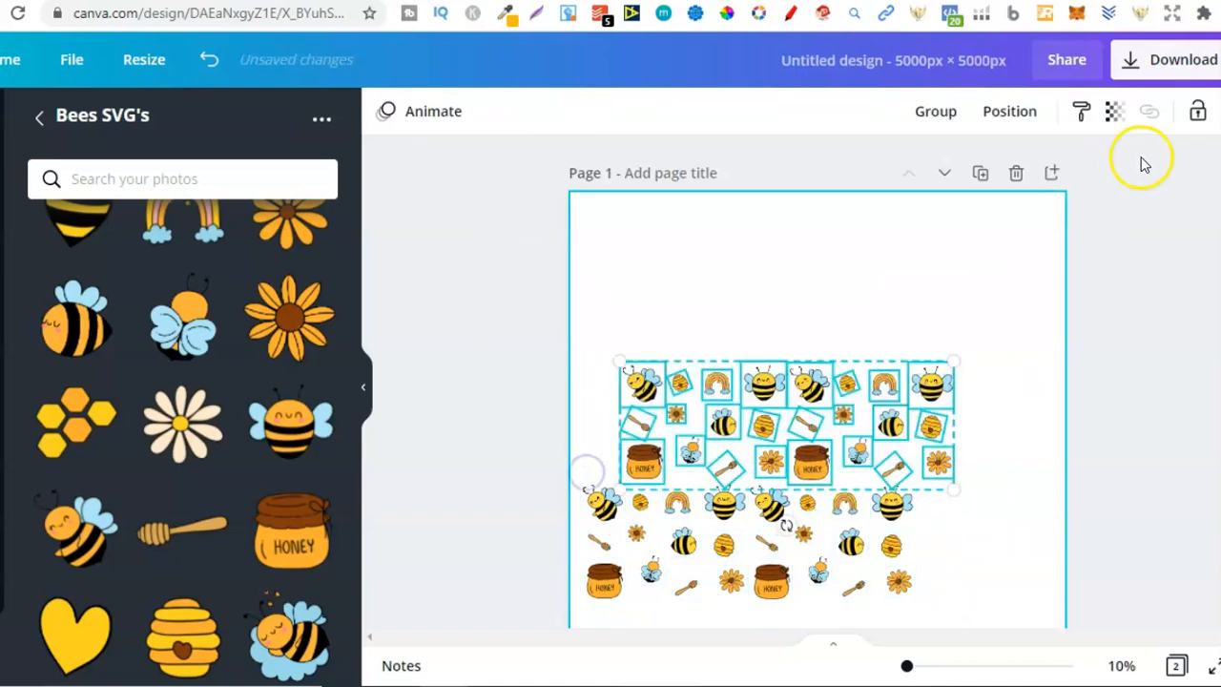
{"action": "key", "text": "ctrl+v"}
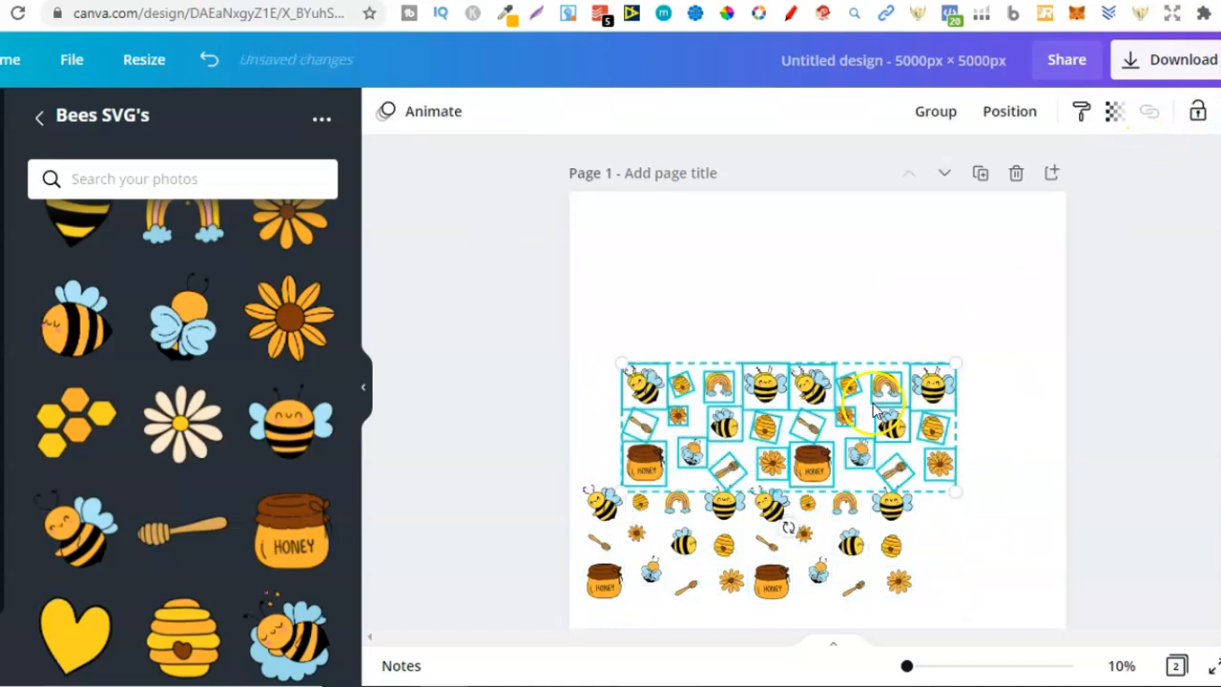
{"action": "left_click_drag", "start_coordinate": [888, 422], "coordinate": [845, 303]}
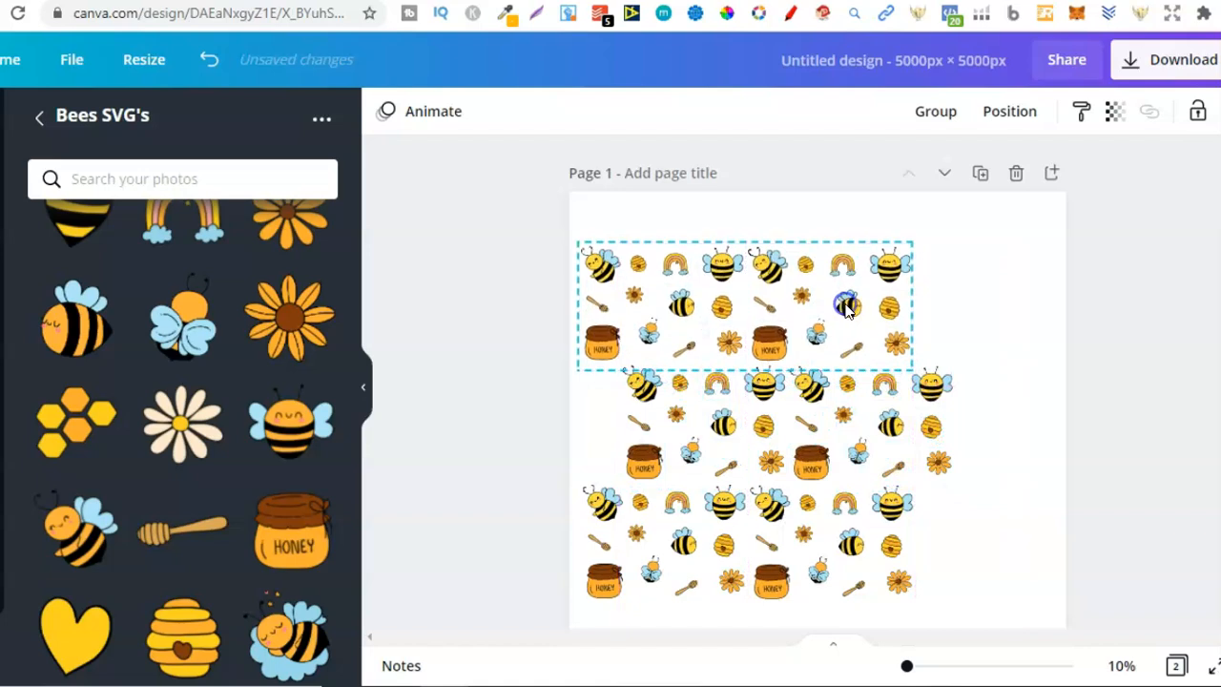
{"action": "left_click", "coordinate": [1041, 489]}
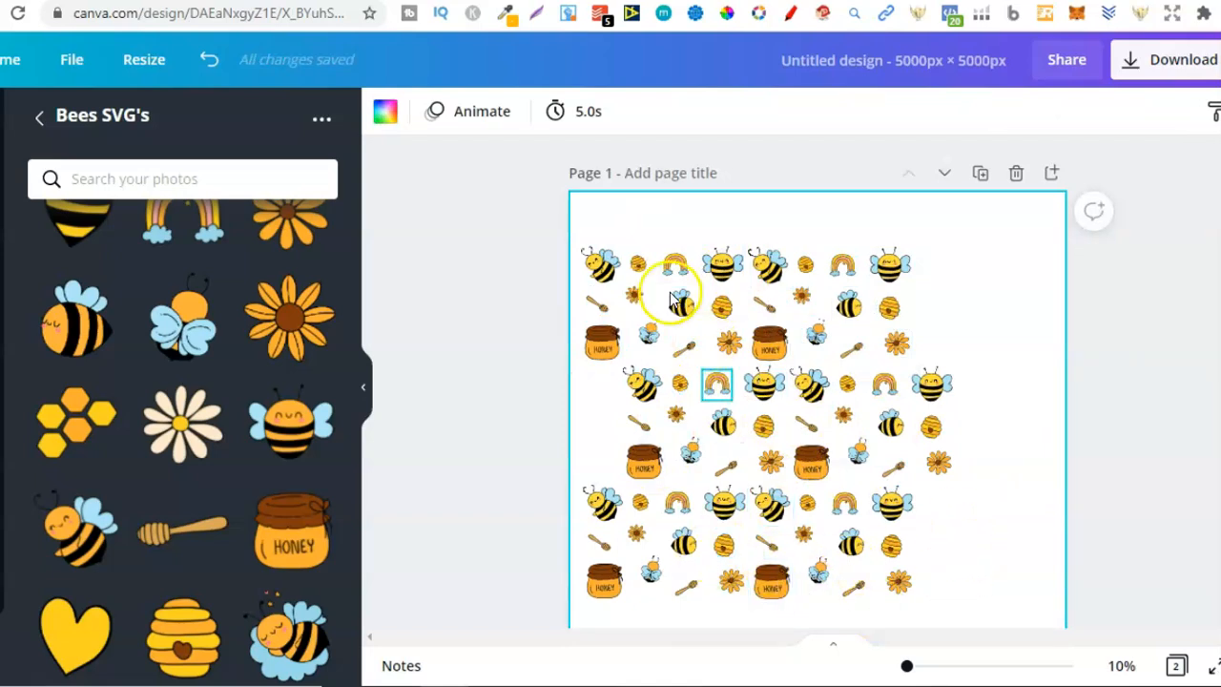
Group all three staggered clip-art blocks into one pattern
{"action": "left_click_drag", "start_coordinate": [1012, 603], "coordinate": [417, 217]}
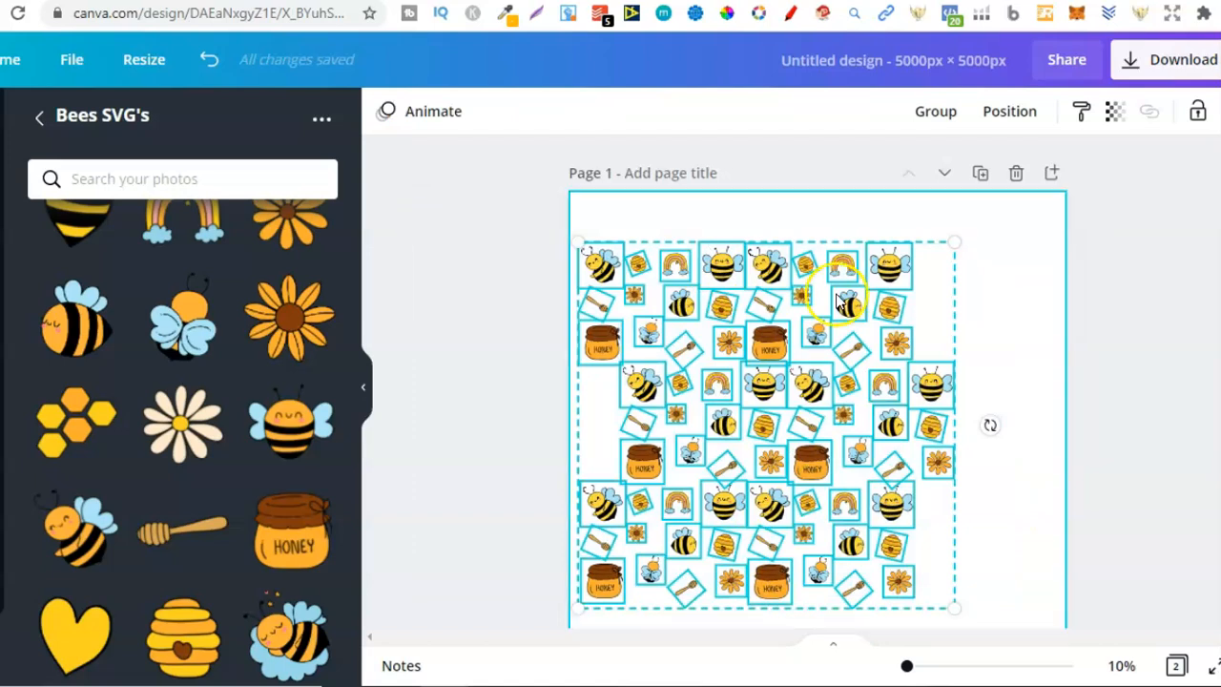
{"action": "left_click", "coordinate": [936, 115]}
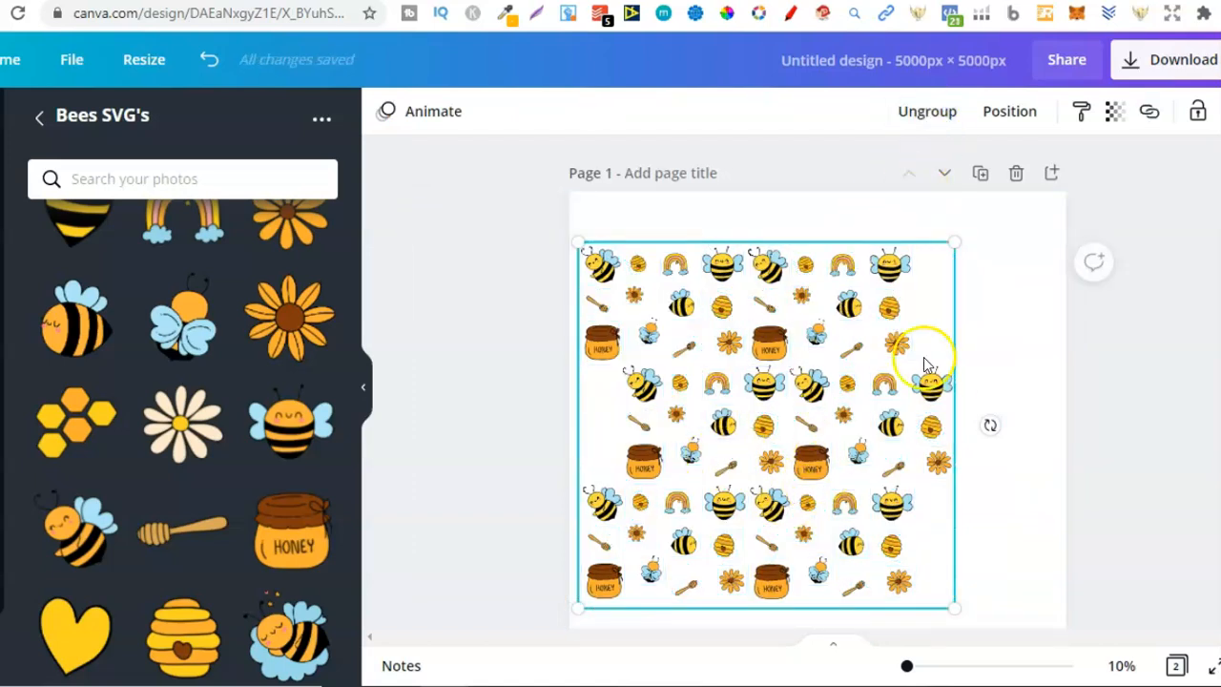
{"action": "left_click", "coordinate": [970, 316]}
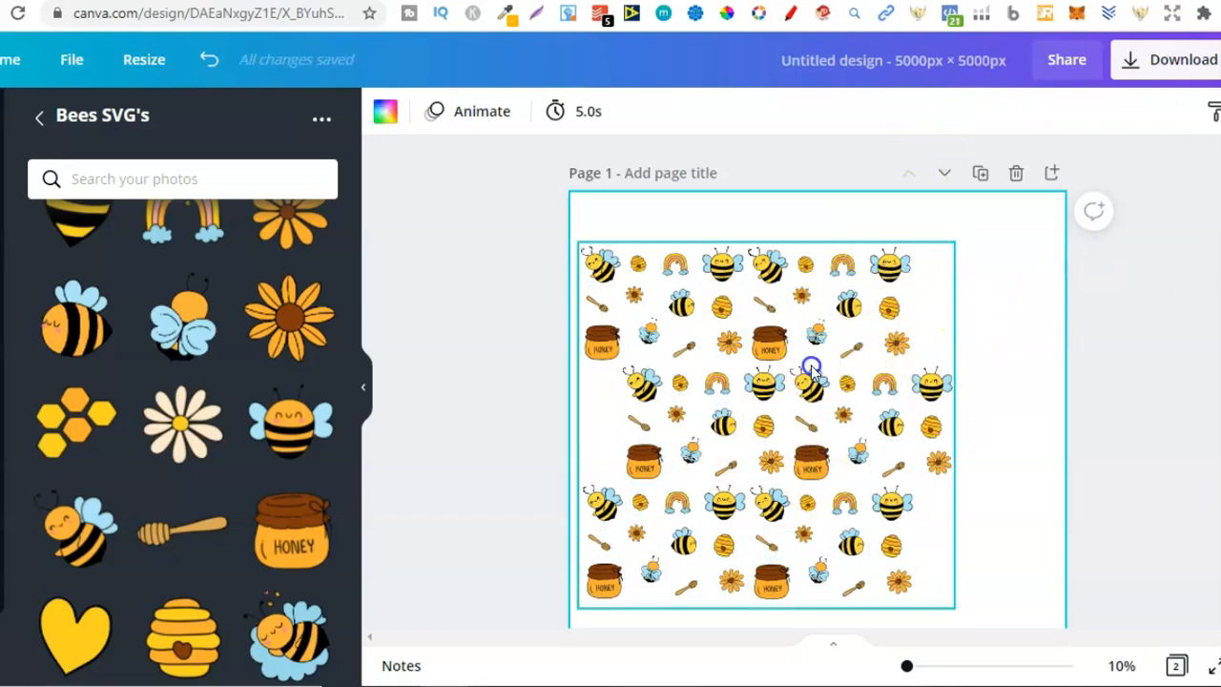
Move the grouped pattern past the page's upper-left corner and enlarge it until it covers the whole page
{"action": "left_click_drag", "start_coordinate": [812, 369], "coordinate": [751, 275]}
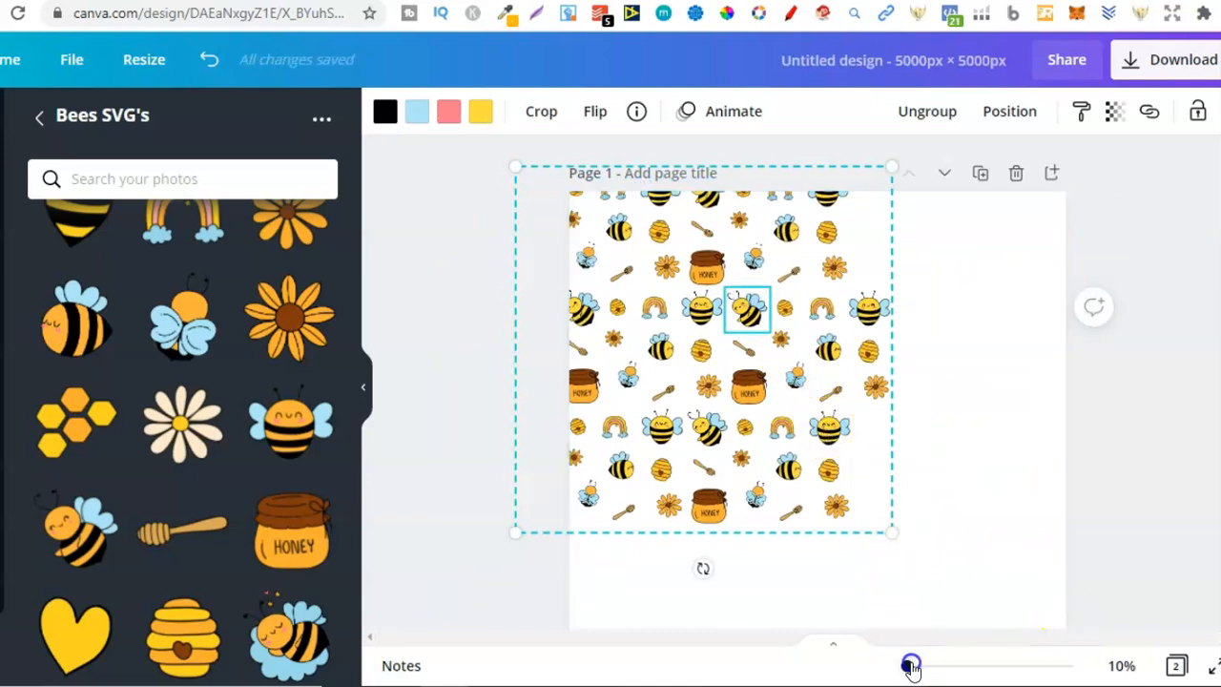
{"action": "left_click_drag", "start_coordinate": [911, 666], "coordinate": [903, 668]}
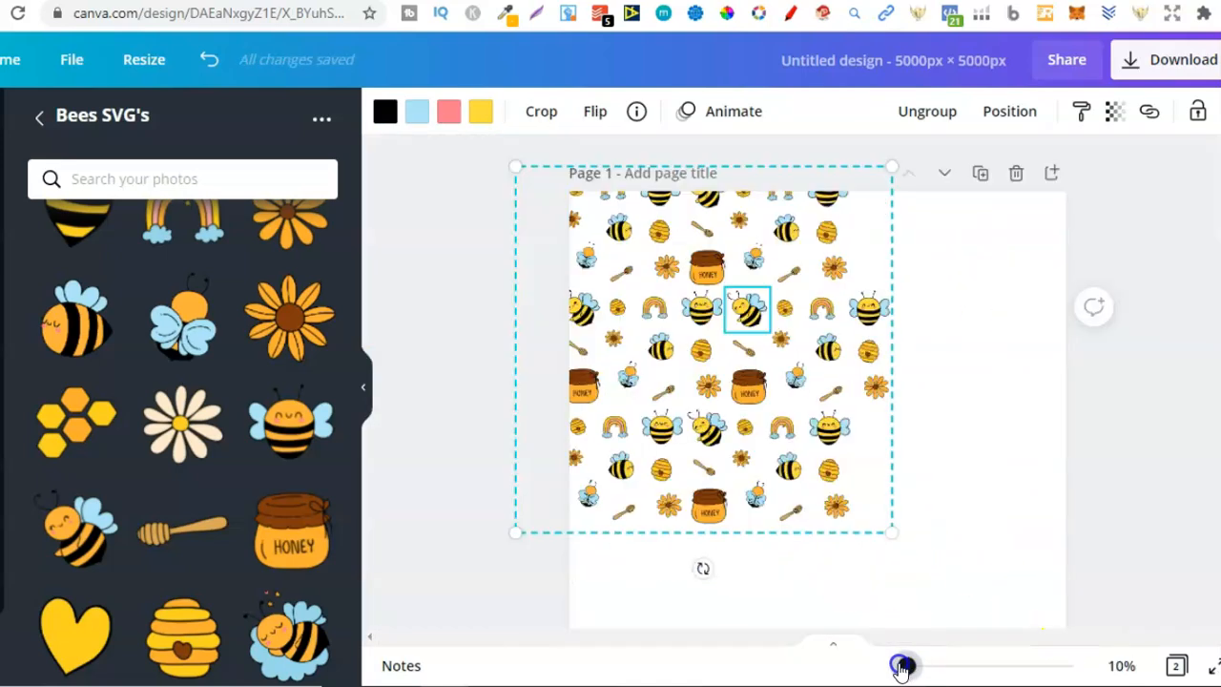
{"action": "left_click_drag", "start_coordinate": [890, 532], "coordinate": [1088, 657]}
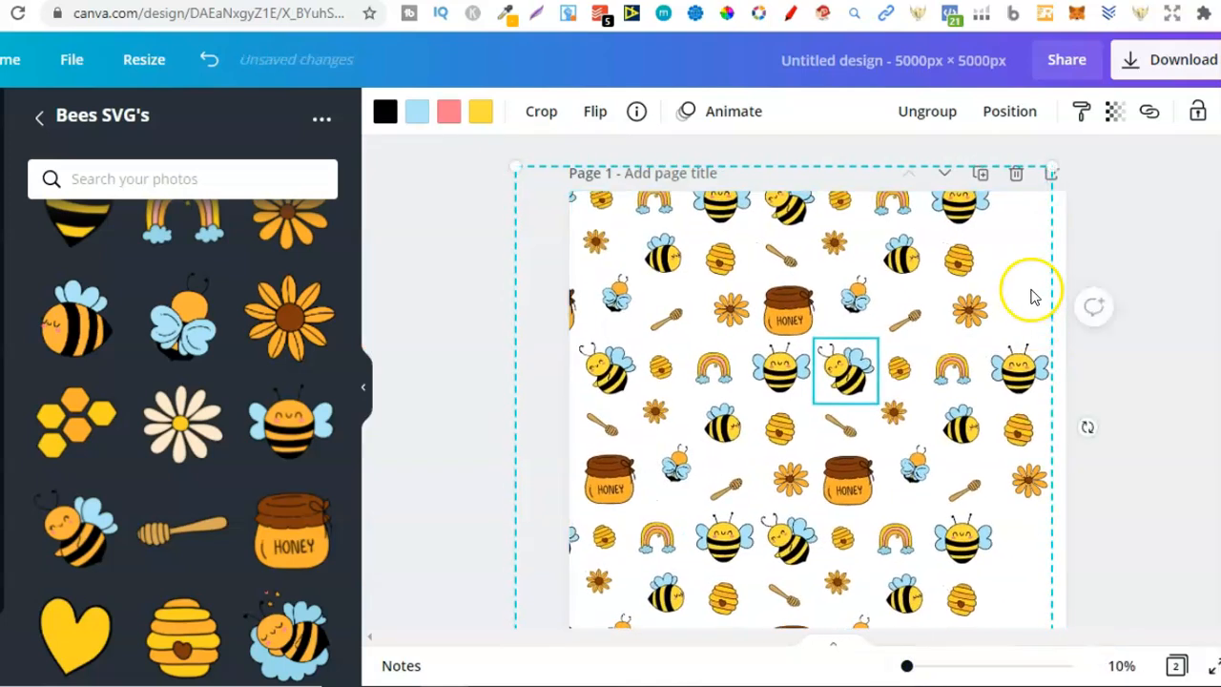
{"action": "left_click_drag", "start_coordinate": [1126, 113], "coordinate": [1175, 62]}
{"action": "mouse_move", "coordinate": [937, 377]}
{"action": "left_mouse_down"}
{"action": "mouse_move", "coordinate": [918, 377]}
{"action": "mouse_move", "coordinate": [918, 360]}
{"action": "left_mouse_up"}
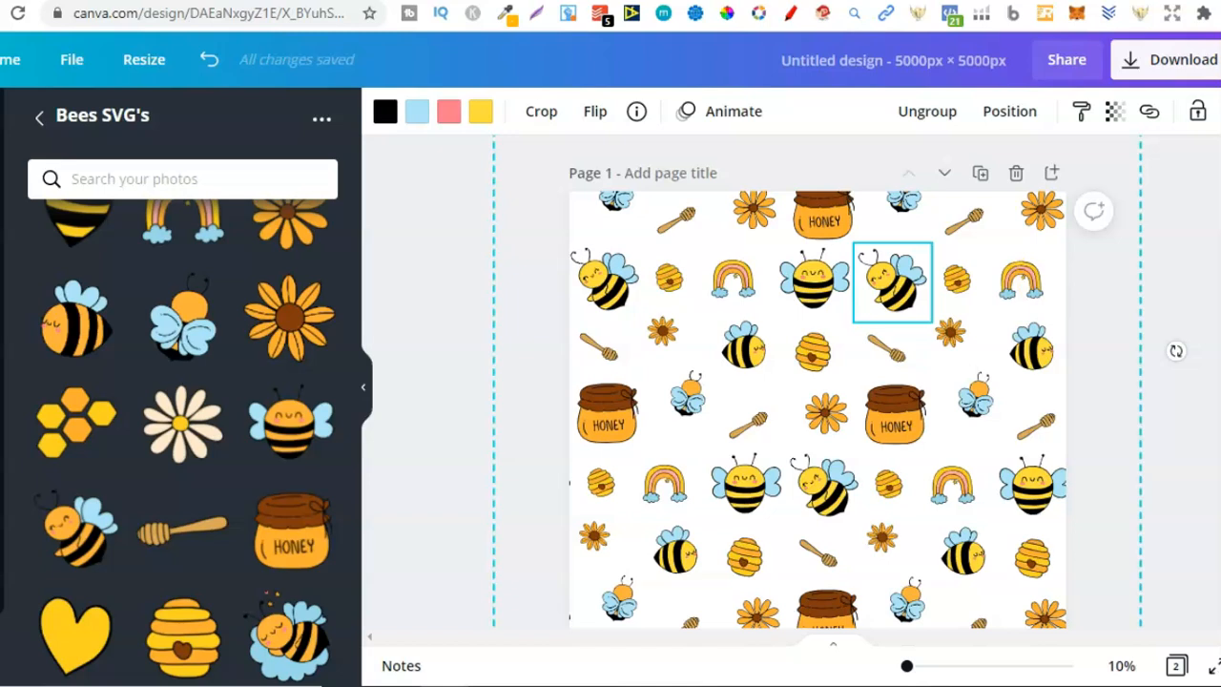
Move the grouped pattern lower, scale it down slightly, and shift it toward the page's upper-right corner
{"action": "left_click", "coordinate": [887, 322]}
{"action": "left_click_drag", "start_coordinate": [885, 317], "coordinate": [864, 435]}
{"action": "left_click_drag", "start_coordinate": [1064, 217], "coordinate": [1001, 257]}
{"action": "left_click_drag", "start_coordinate": [935, 319], "coordinate": [1010, 240]}
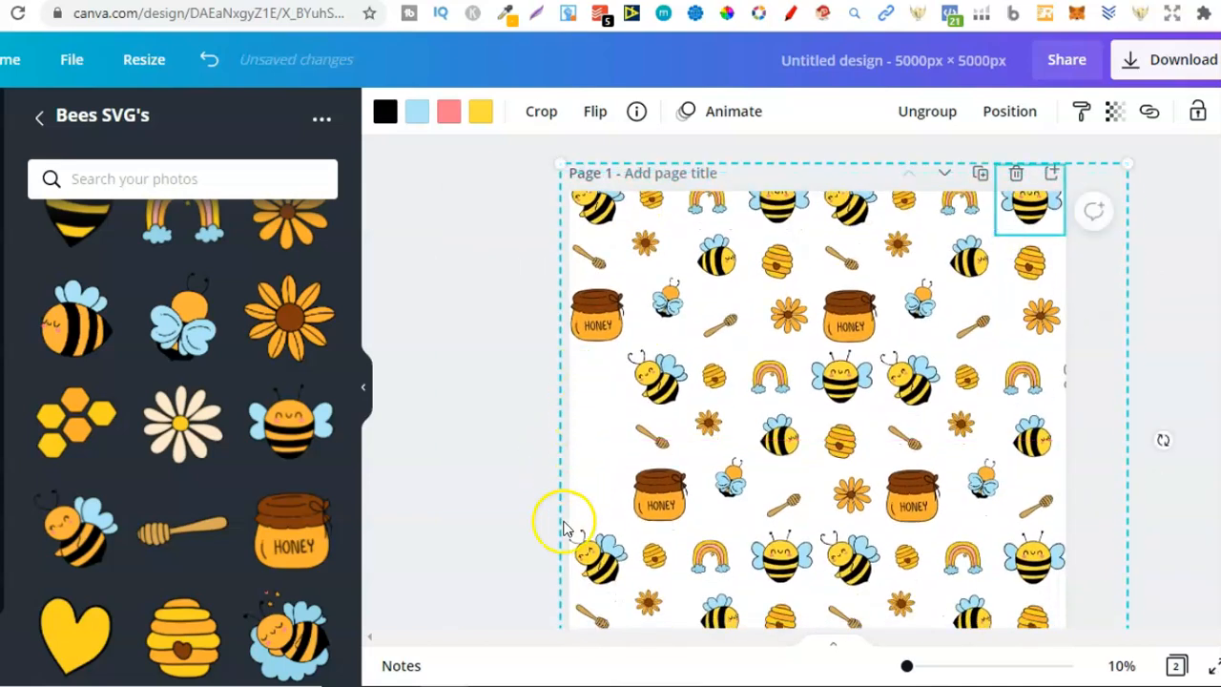
Enlarge the grouped pattern again and reposition it so the clip art runs off every page edge
{"action": "left_click_drag", "start_coordinate": [560, 167], "coordinate": [444, 116]}
{"action": "left_click", "coordinate": [444, 115]}
{"action": "mouse_move", "coordinate": [724, 277]}
{"action": "left_mouse_down"}
{"action": "mouse_move", "coordinate": [744, 276]}
{"action": "mouse_move", "coordinate": [731, 276]}
{"action": "left_mouse_up"}
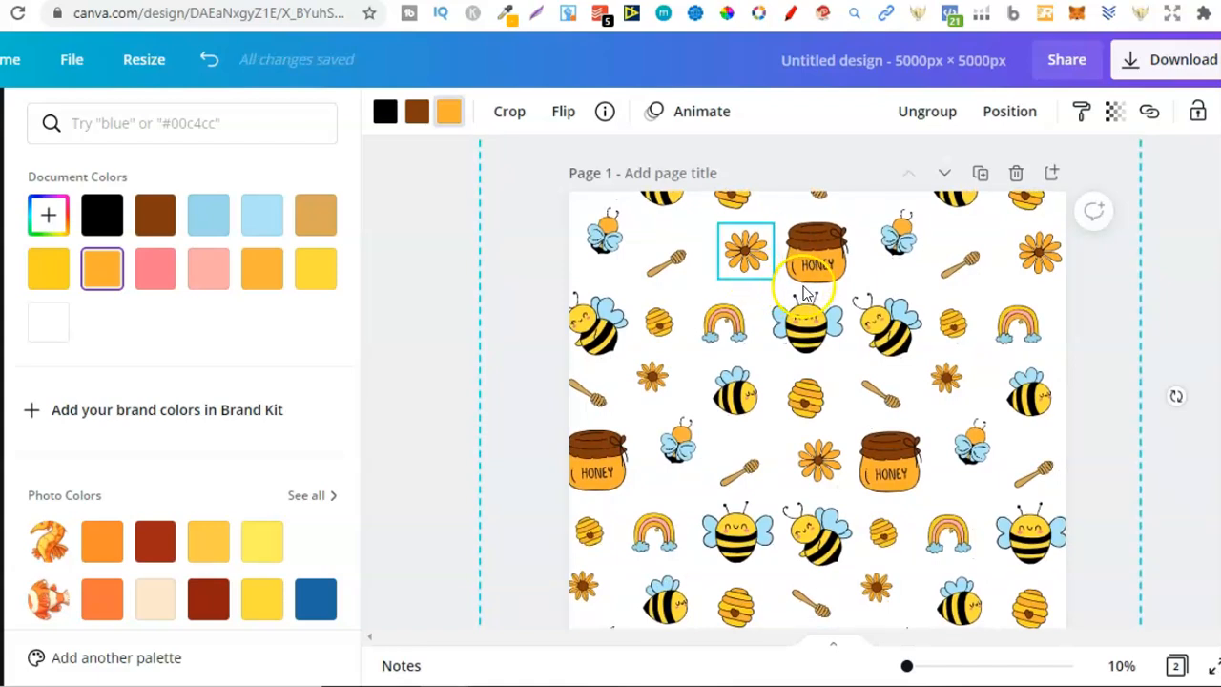
{"action": "left_click_drag", "start_coordinate": [807, 259], "coordinate": [797, 220]}
{"action": "left_click", "coordinate": [1198, 232]}
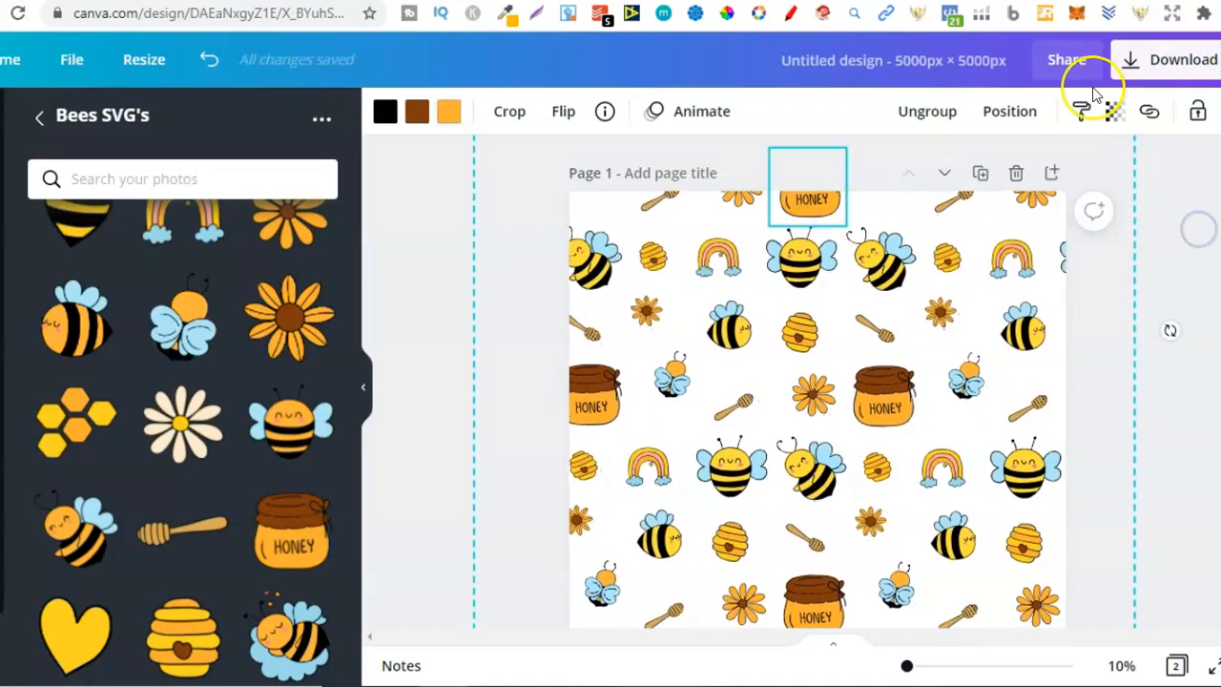
{"action": "left_click", "coordinate": [1209, 240]}
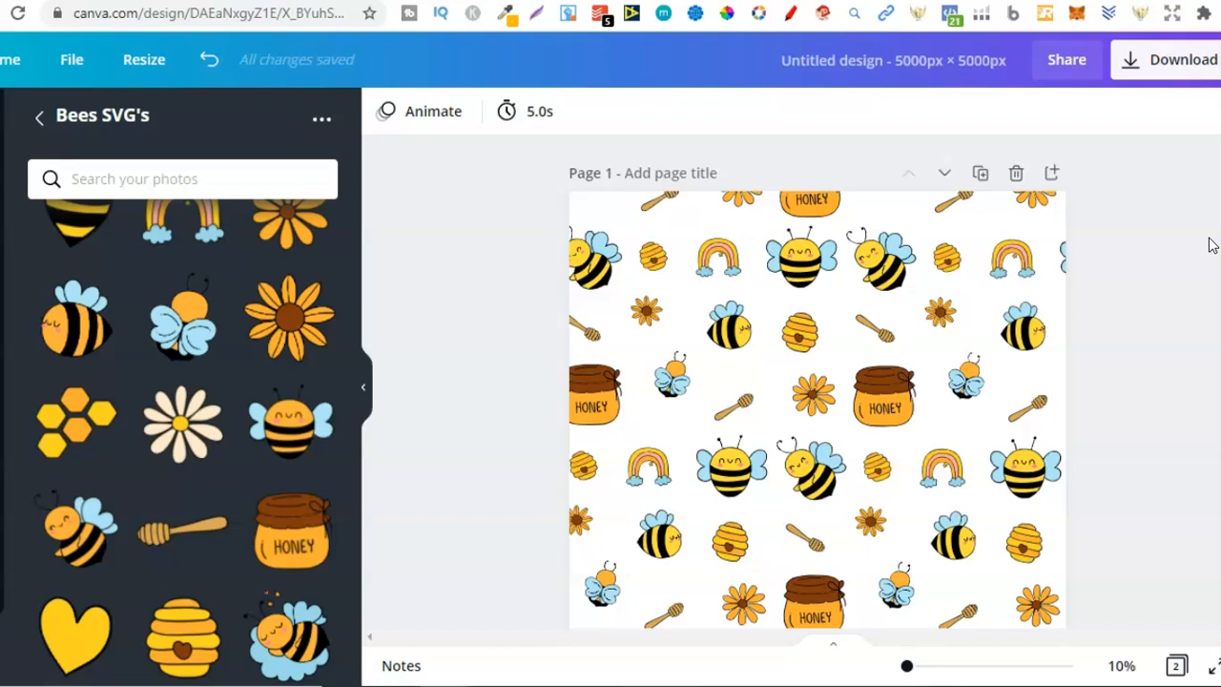
Shift the pattern left to check the page's background color option, and move it back over the page
{"action": "left_click", "coordinate": [935, 298]}
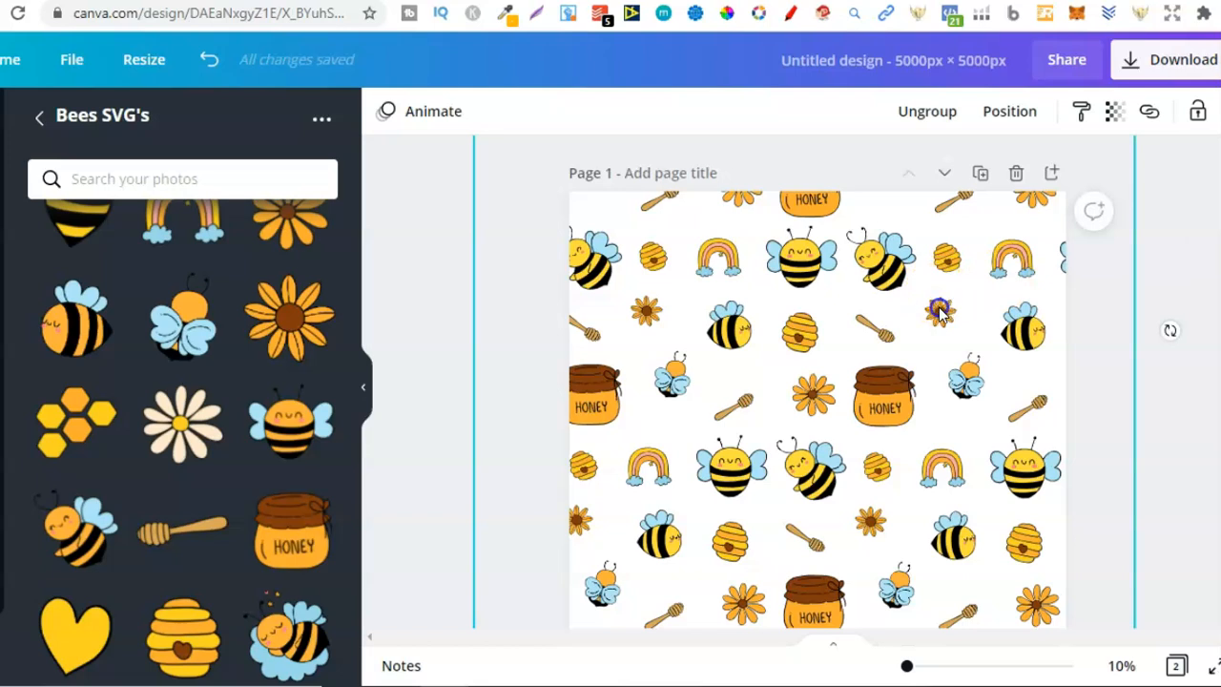
{"action": "left_click_drag", "start_coordinate": [939, 310], "coordinate": [778, 319]}
{"action": "left_click", "coordinate": [1037, 301]}
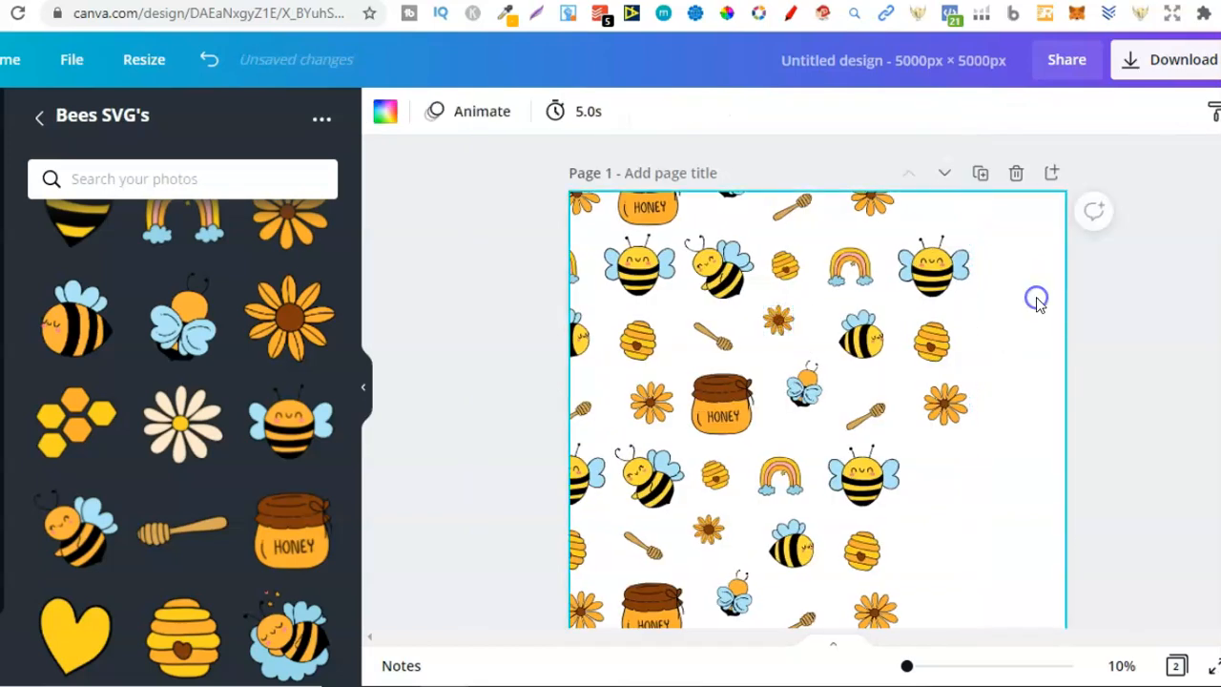
{"action": "left_click", "coordinate": [373, 117]}
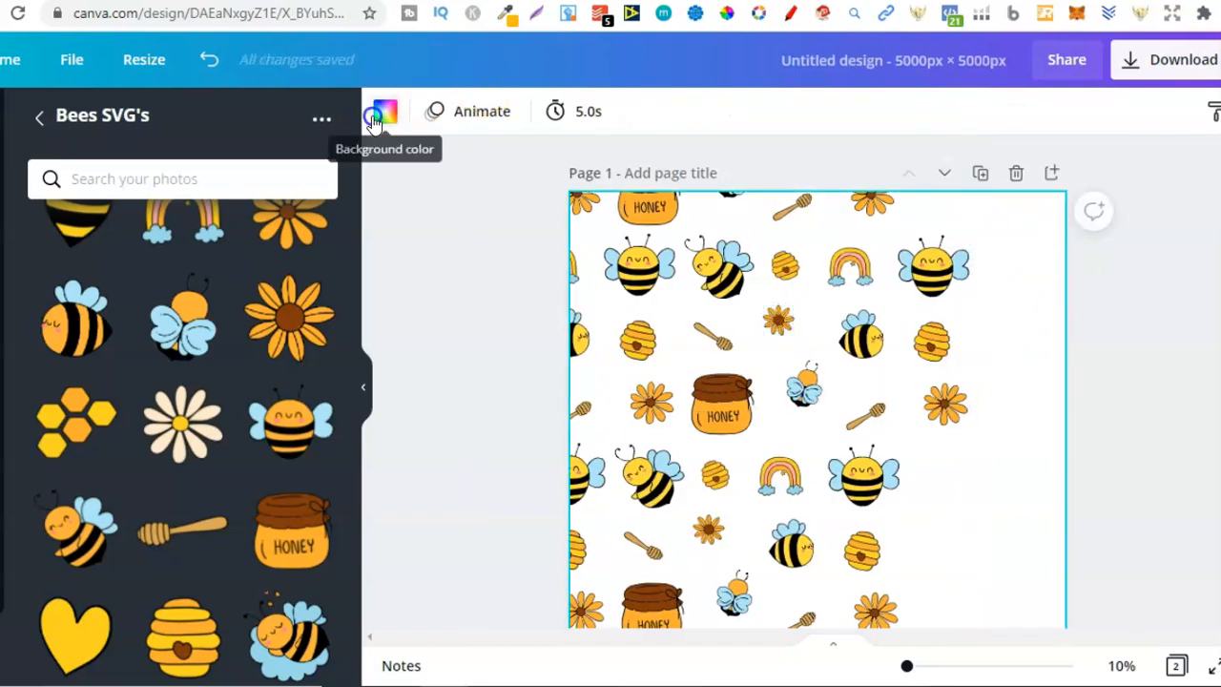
{"action": "left_click_drag", "start_coordinate": [790, 353], "coordinate": [960, 345]}
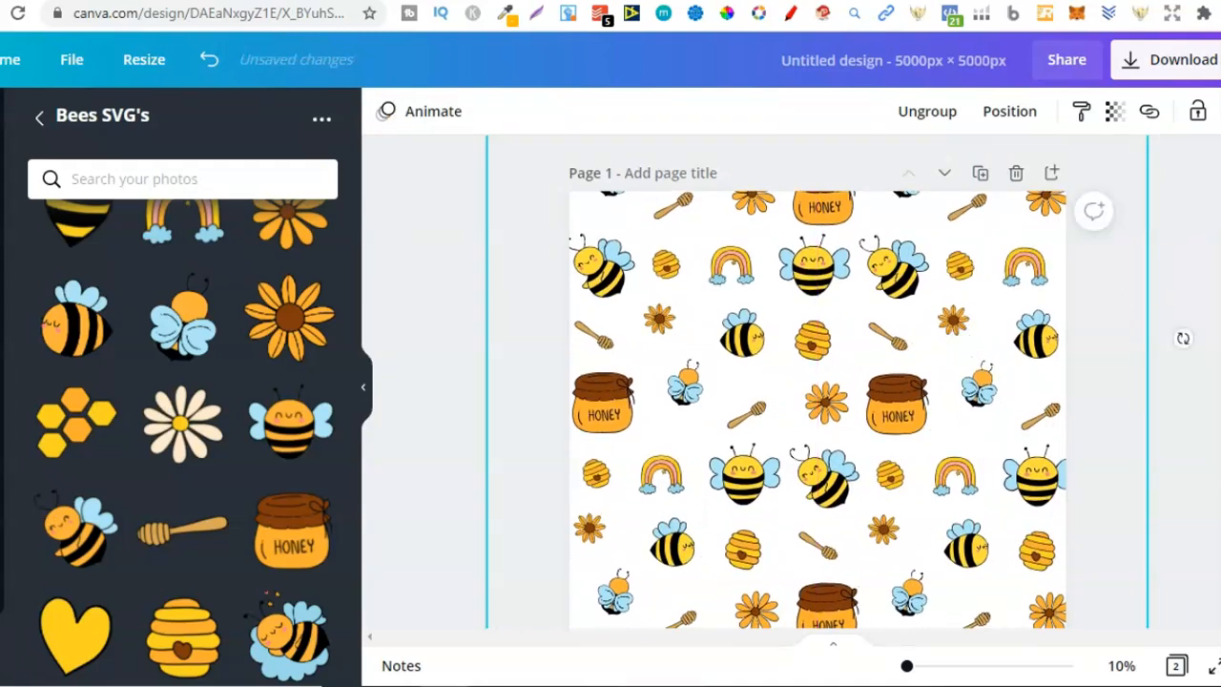
{"action": "left_click", "coordinate": [1217, 253]}
Download only page 1 as a 5000 × 5000 px PNG with a transparent background
{"action": "left_click", "coordinate": [1153, 69]}
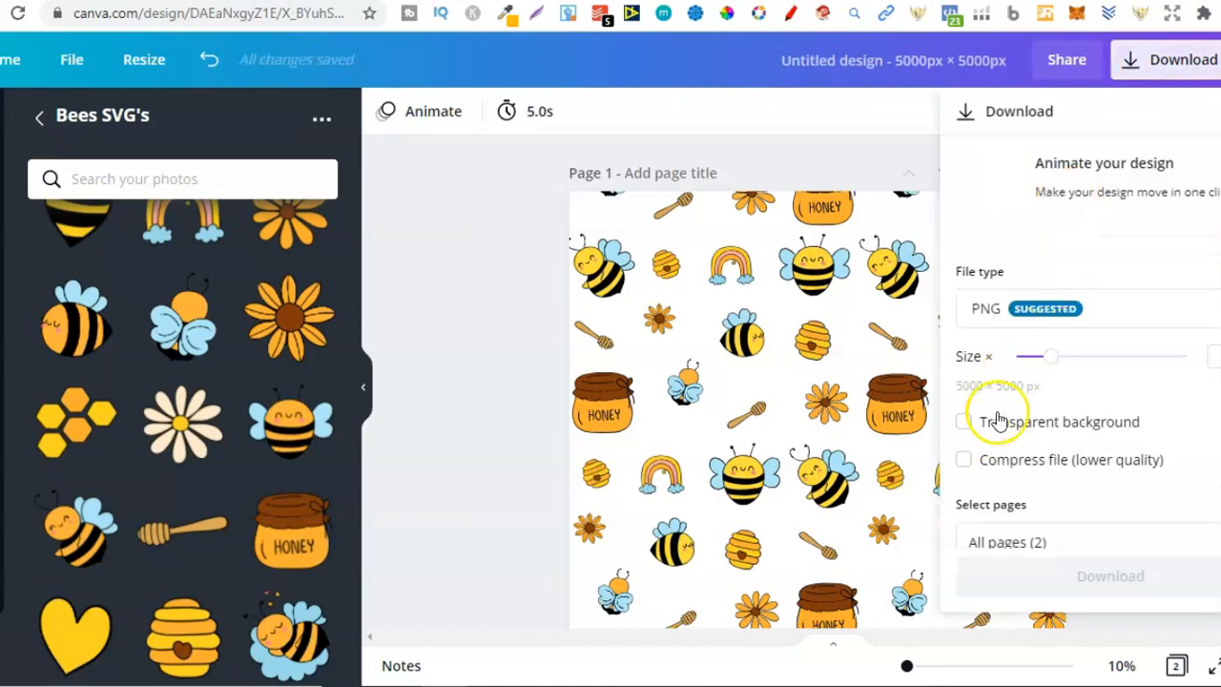
{"action": "left_click", "coordinate": [965, 427]}
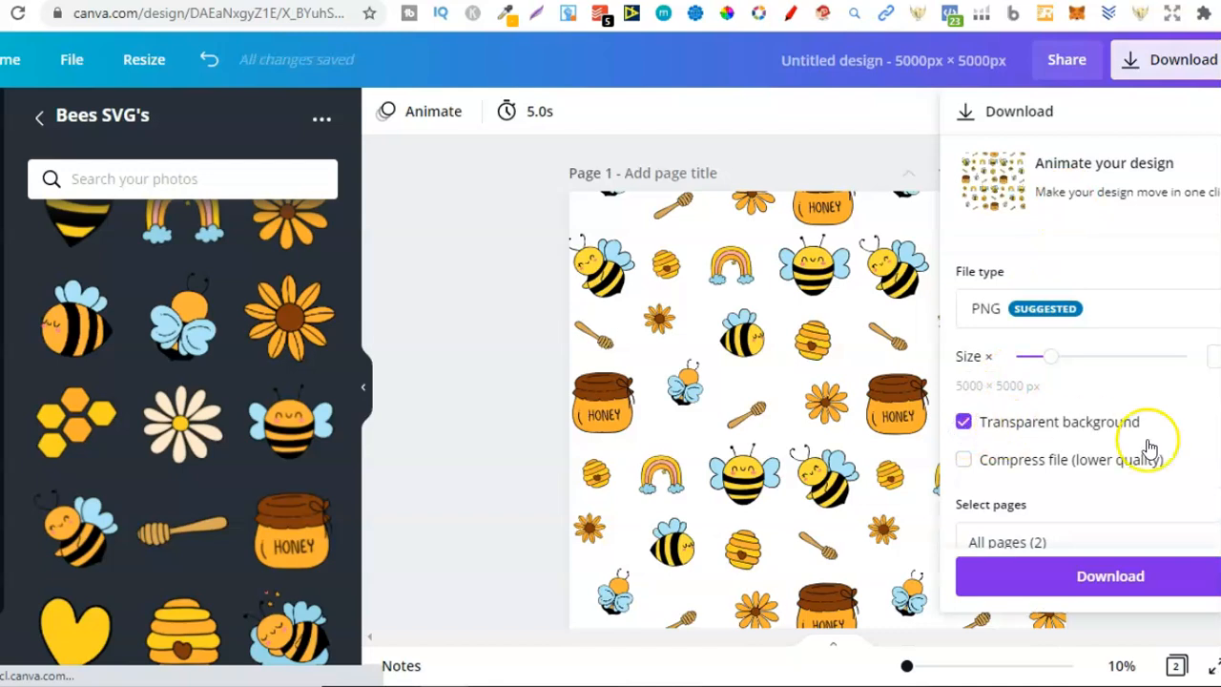
{"action": "left_click", "coordinate": [1105, 542]}
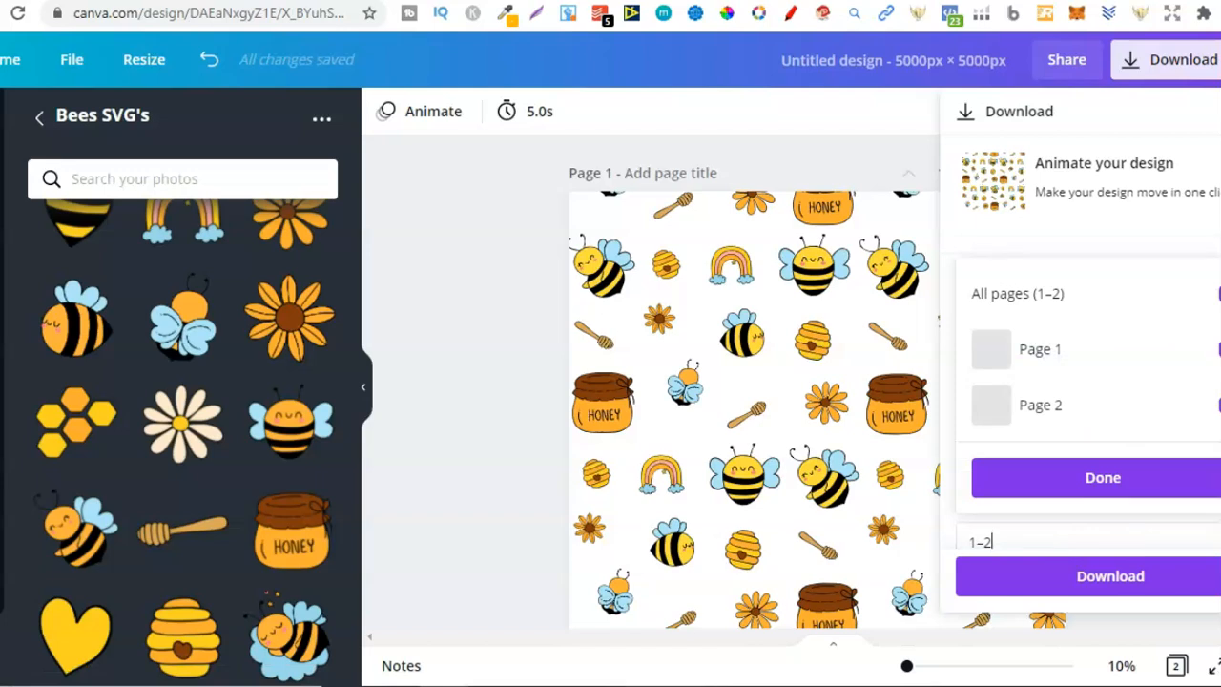
{"action": "left_click", "coordinate": [1220, 293]}
{"action": "left_click", "coordinate": [1217, 350]}
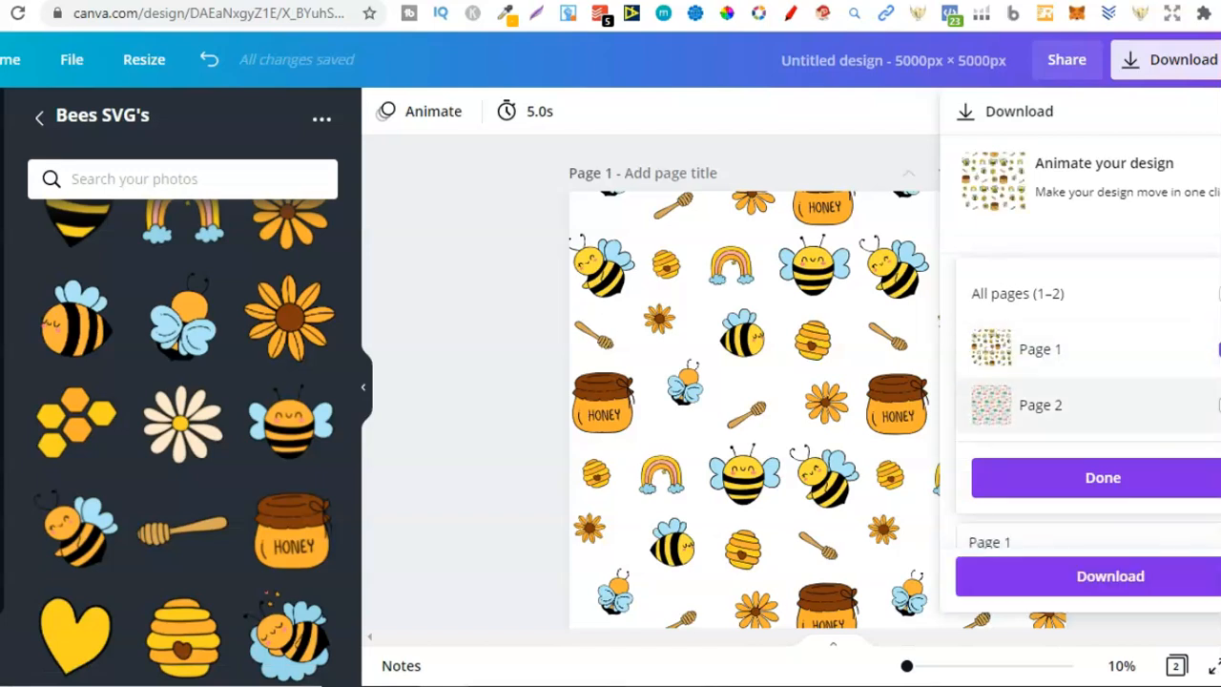
{"action": "left_click", "coordinate": [1116, 475]}
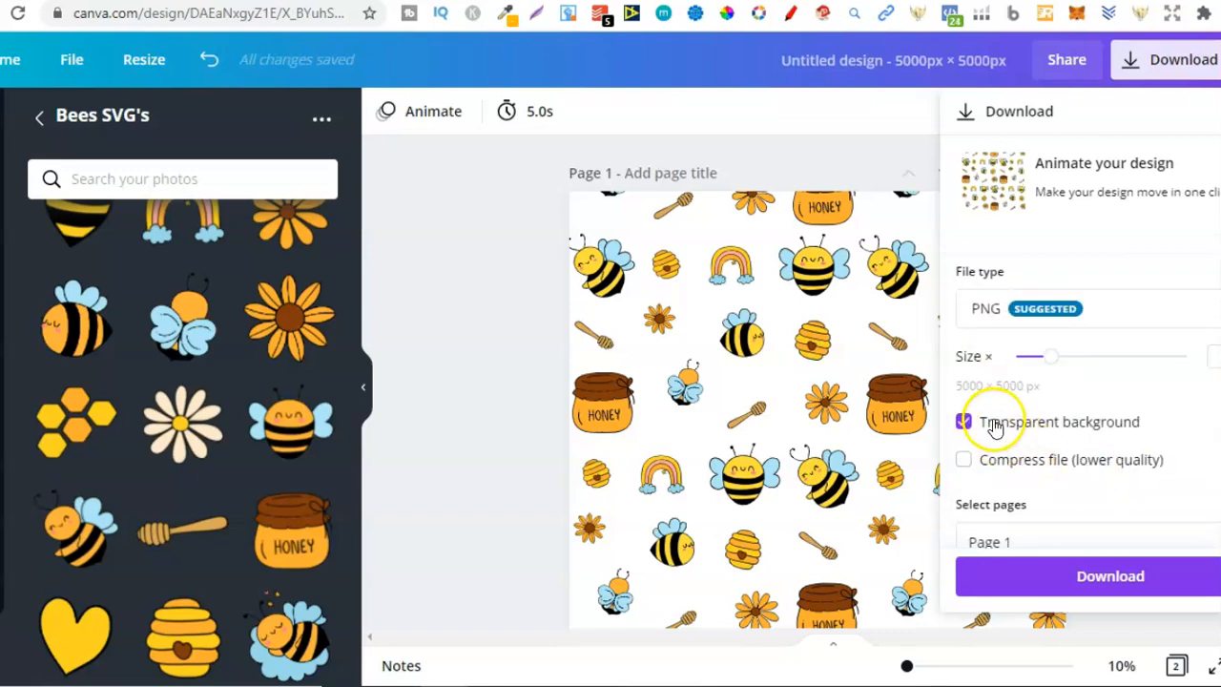
{"action": "left_click", "coordinate": [1116, 572]}
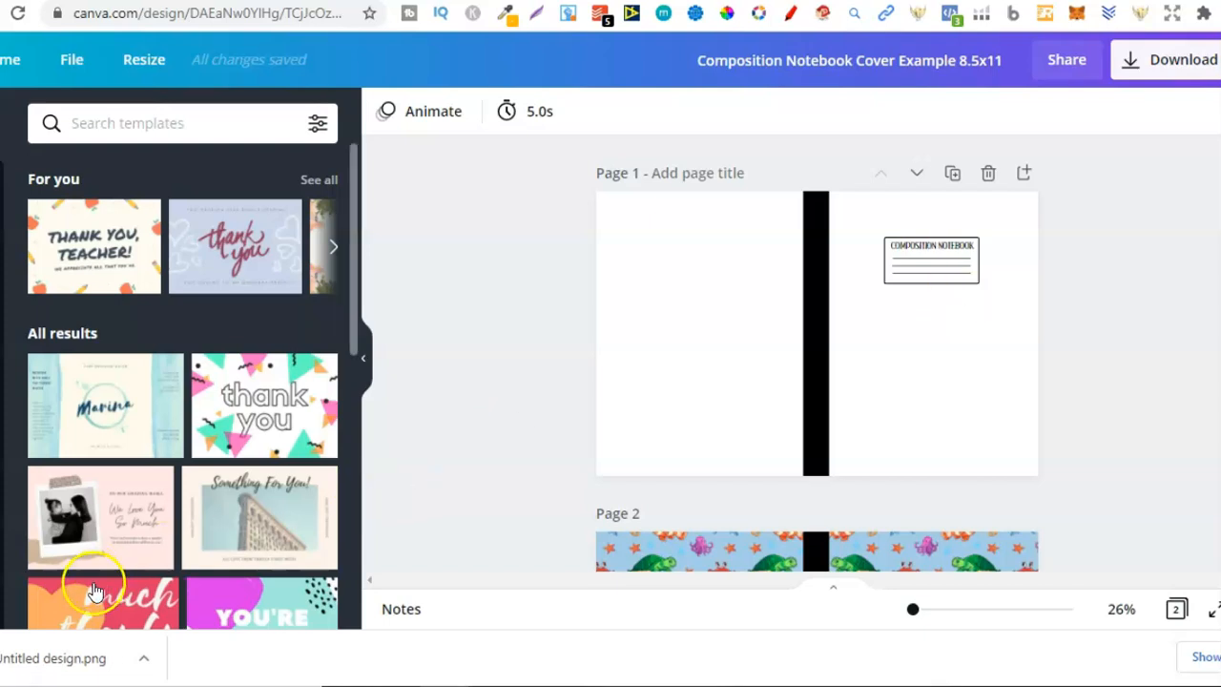
Upload the downloaded Untitled design.png to the Composition Notebook Cover Example 8.5x11 design and select the front cover's white panel
{"action": "left_click_drag", "start_coordinate": [79, 659], "coordinate": [183, 348]}
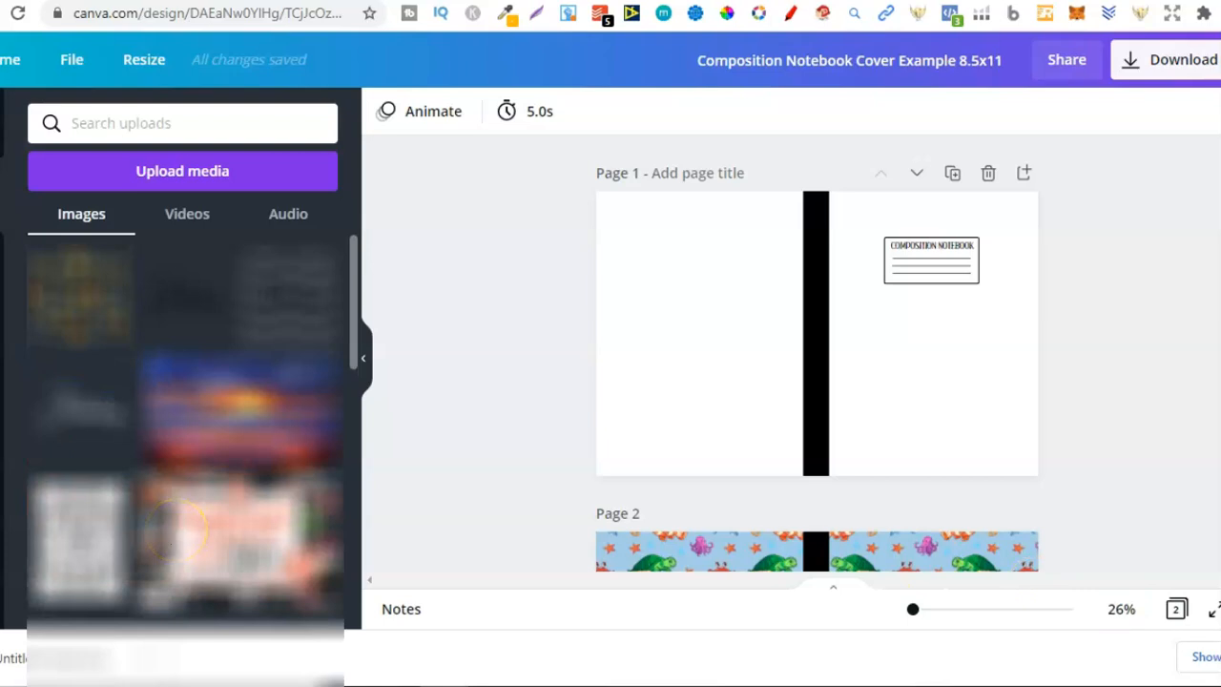
{"action": "left_click", "coordinate": [1220, 656]}
{"action": "left_click", "coordinate": [973, 408]}
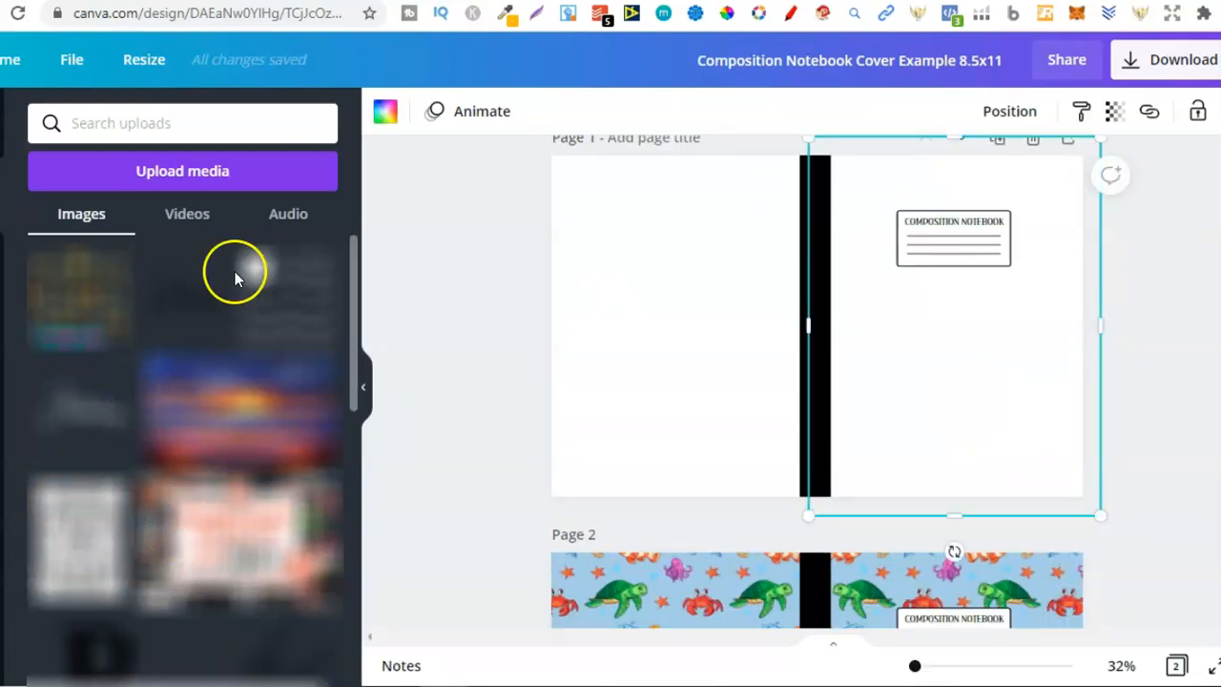
Insert the uploaded bee pattern on page 1, align it with the front cover's top at the spine, and enlarge it past the cover's edges
{"action": "left_click", "coordinate": [79, 313]}
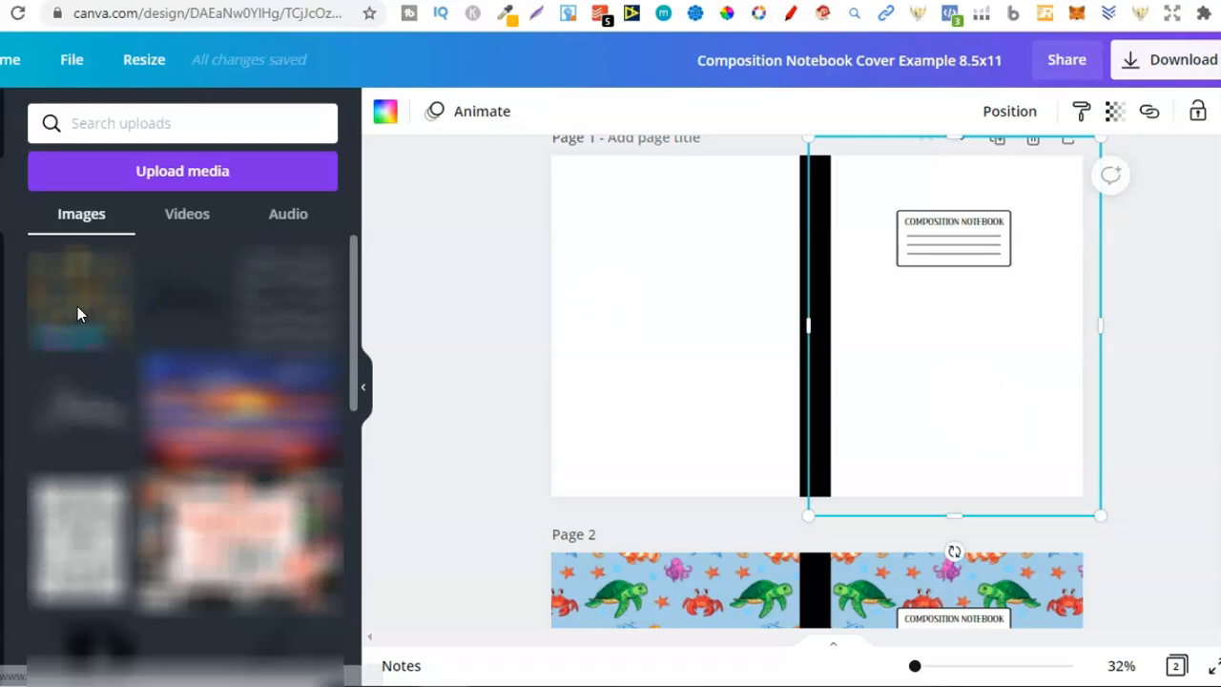
{"action": "left_click", "coordinate": [366, 386]}
{"action": "left_click_drag", "start_coordinate": [595, 356], "coordinate": [721, 313]}
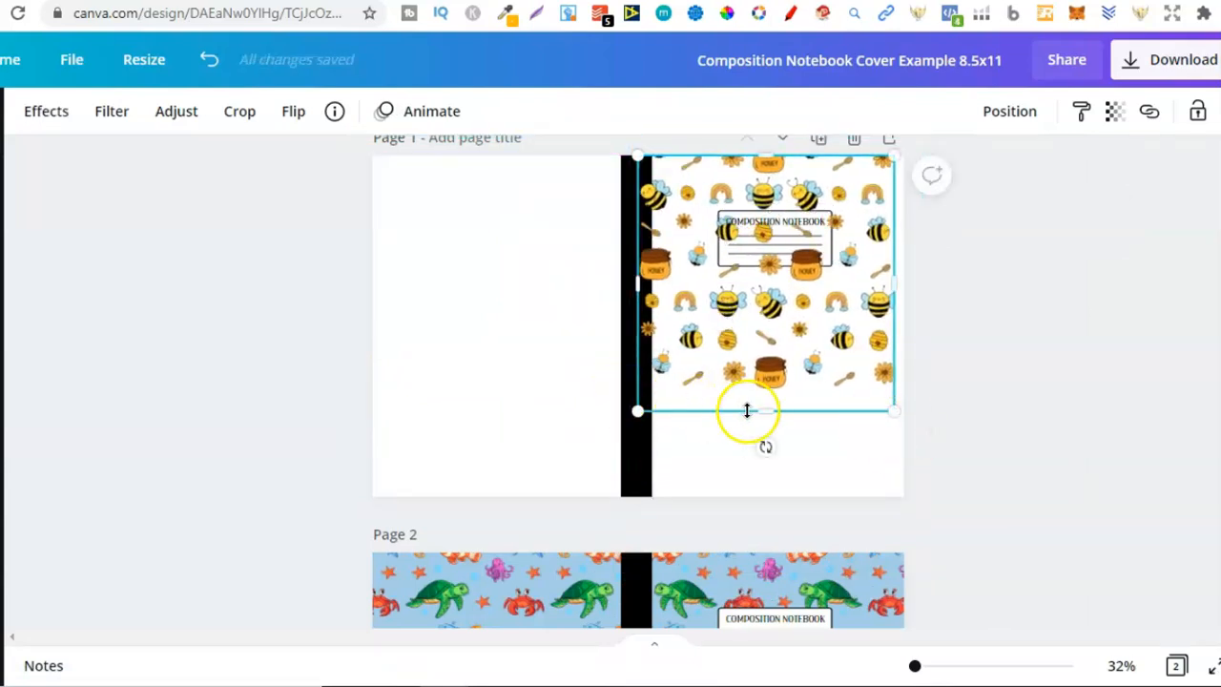
{"action": "left_click_drag", "start_coordinate": [760, 409], "coordinate": [763, 394]}
{"action": "left_click_drag", "start_coordinate": [897, 397], "coordinate": [1035, 514]}
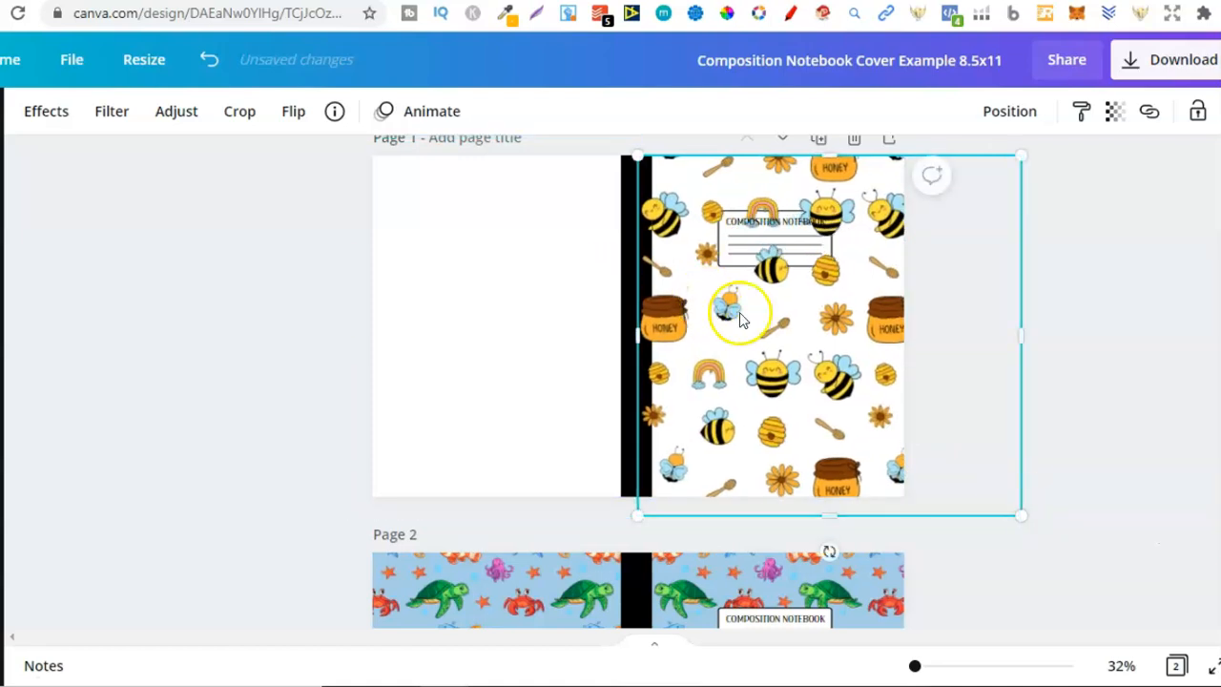
Send the bee pattern on the front cover to the back
{"action": "left_click", "coordinate": [1009, 115]}
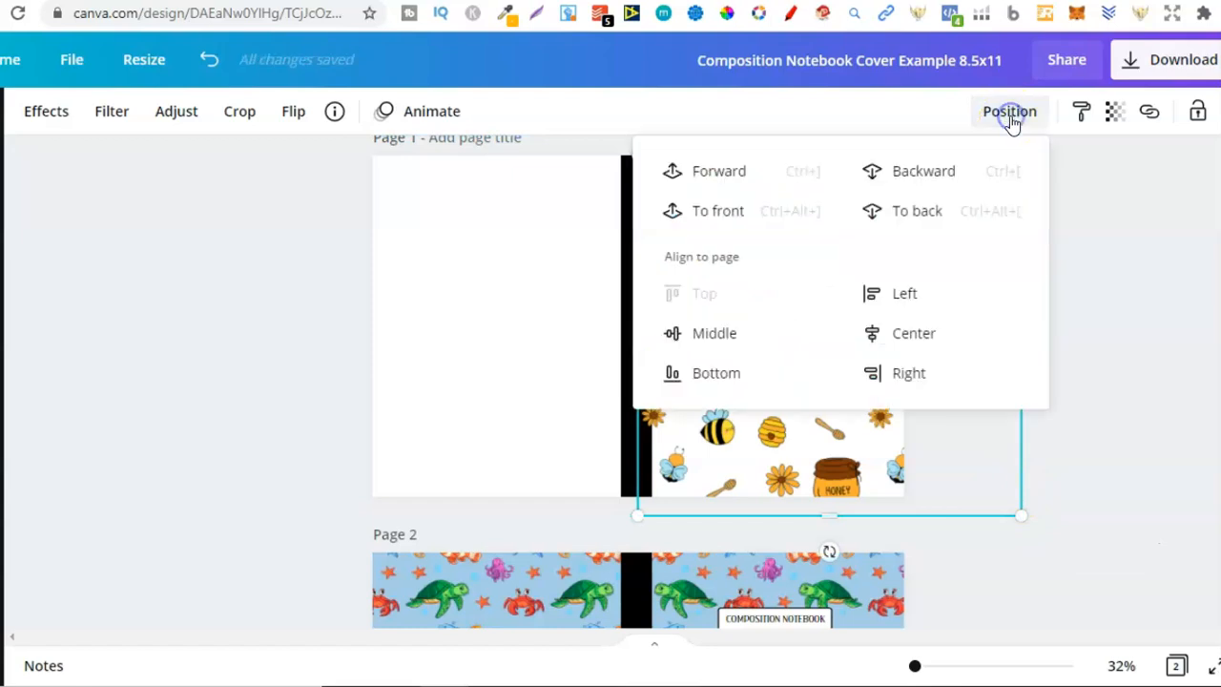
{"action": "left_click", "coordinate": [934, 207]}
{"action": "left_click", "coordinate": [1165, 275]}
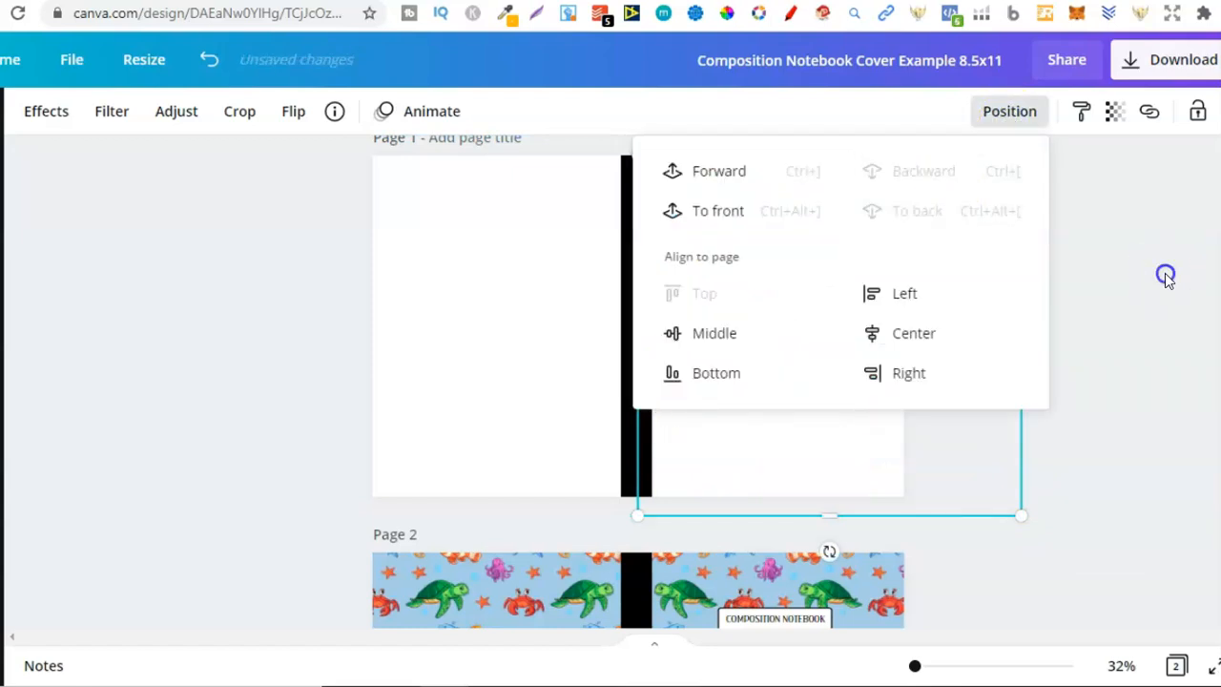
Fill the front cover's white panel with black and send it behind the bee pattern
{"action": "left_click", "coordinate": [760, 394]}
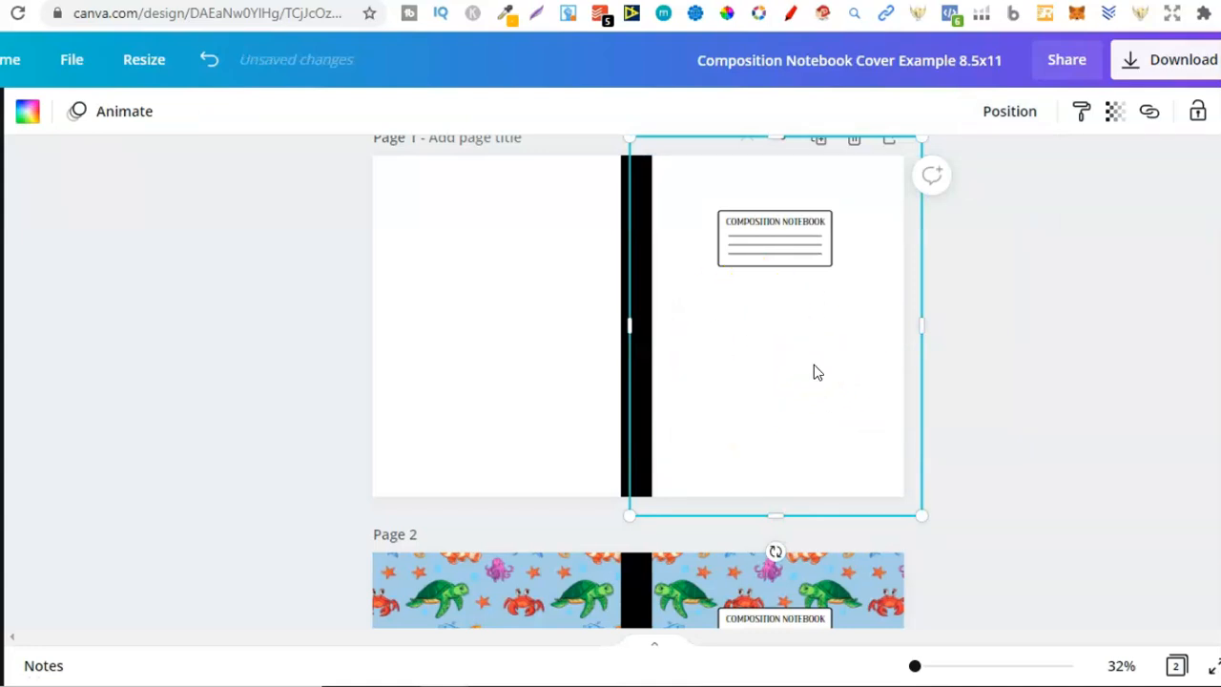
{"action": "left_click", "coordinate": [27, 111]}
{"action": "left_click", "coordinate": [100, 212]}
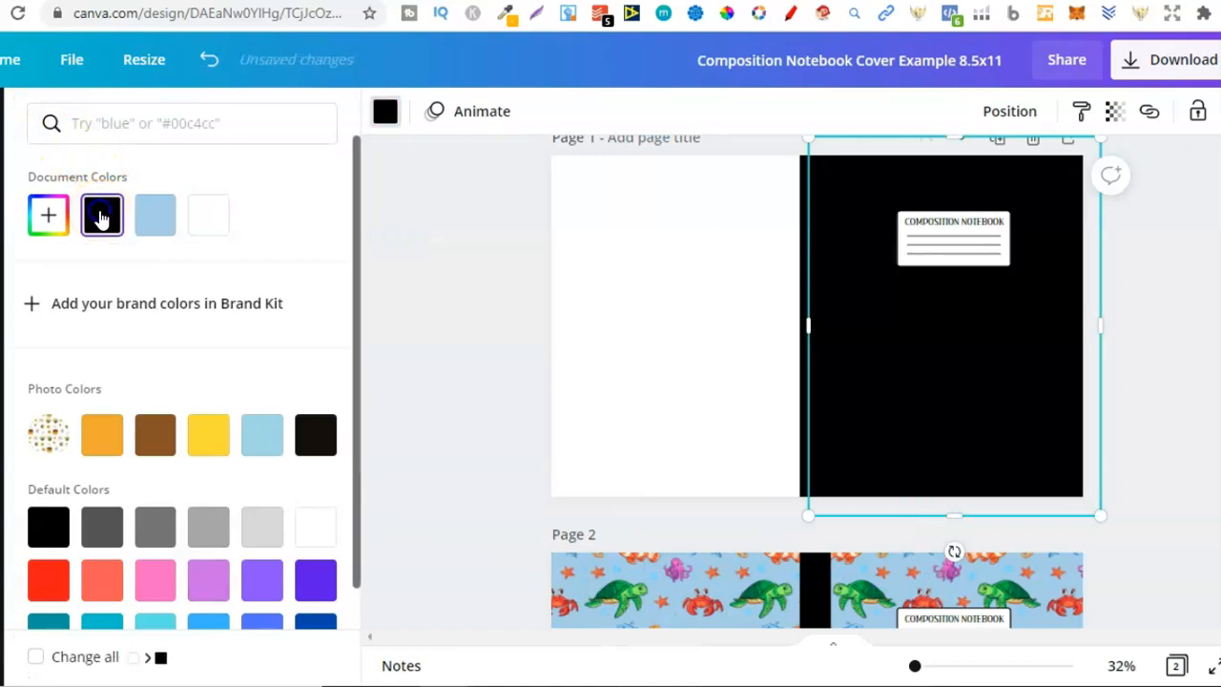
{"action": "left_click", "coordinate": [995, 115]}
{"action": "left_click", "coordinate": [933, 211]}
{"action": "left_click", "coordinate": [1155, 281]}
Recolor the black spine on page 1 with the yellow from the photo colors
{"action": "left_click", "coordinate": [973, 358]}
{"action": "left_click", "coordinate": [733, 334]}
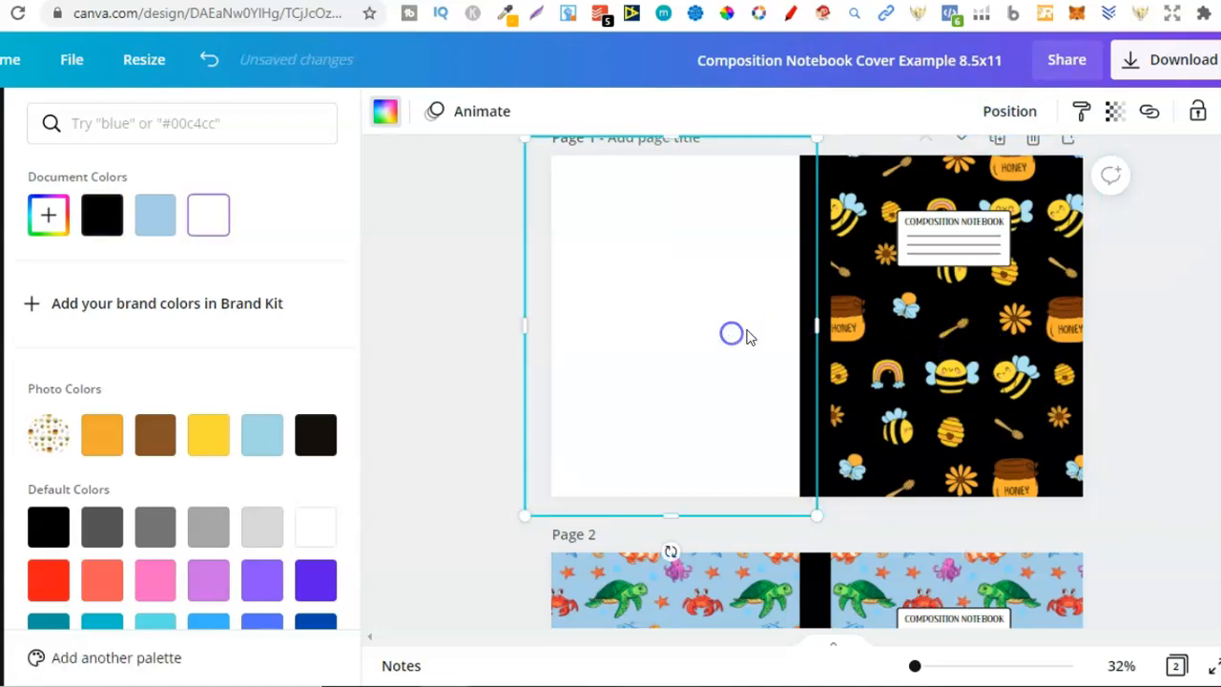
{"action": "left_click", "coordinate": [457, 338]}
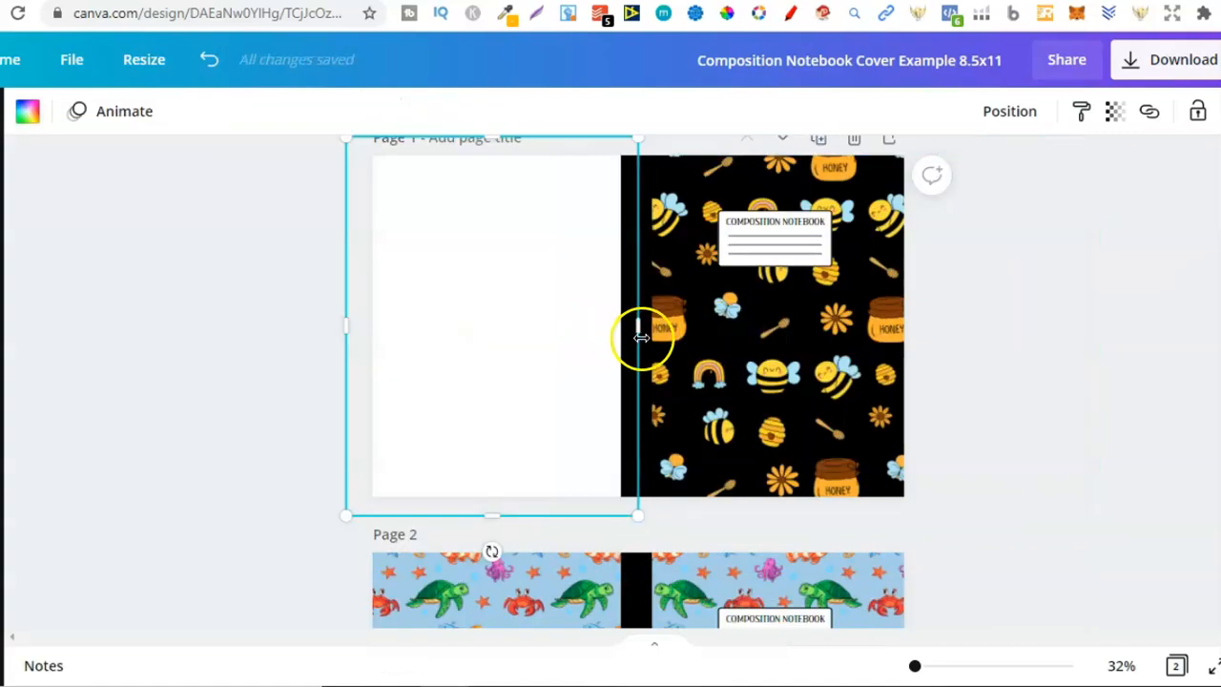
{"action": "left_click", "coordinate": [1024, 319]}
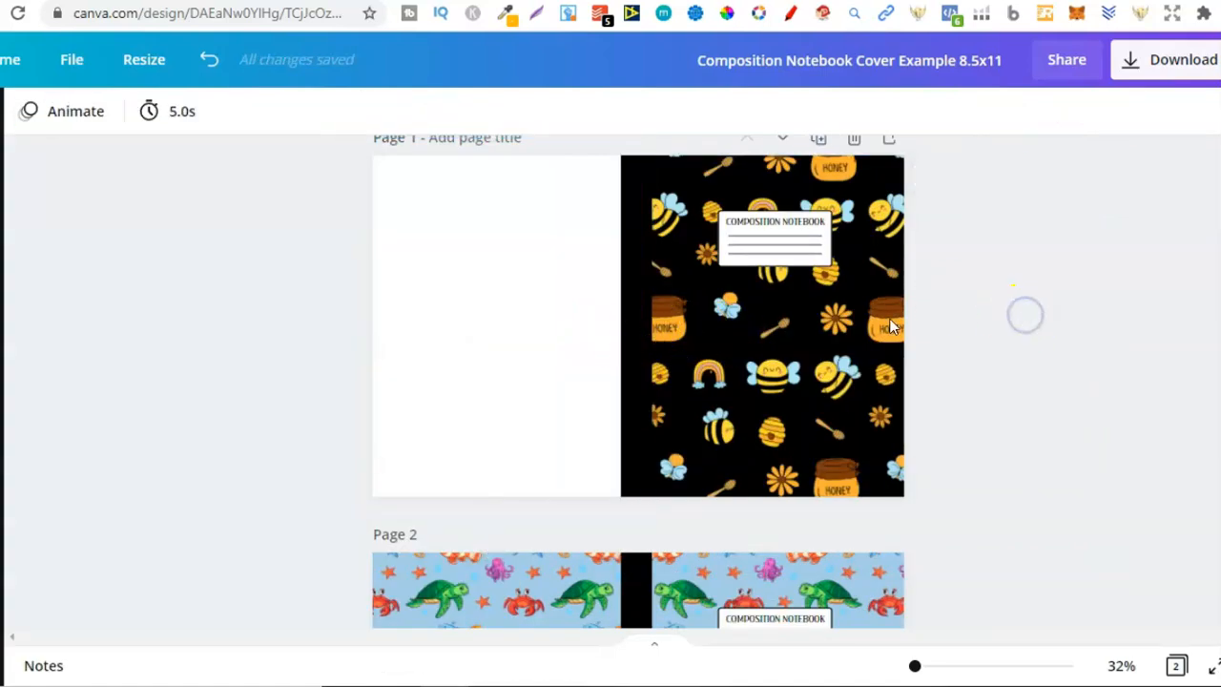
{"action": "left_click", "coordinate": [628, 339]}
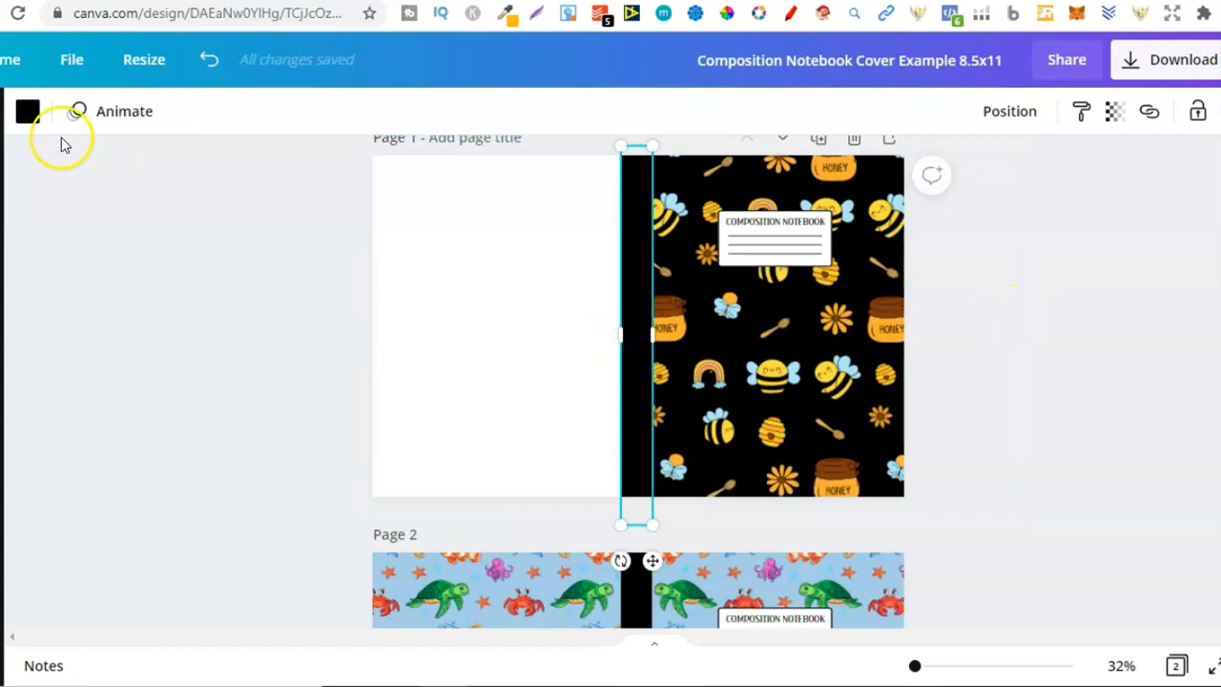
{"action": "left_click", "coordinate": [28, 111]}
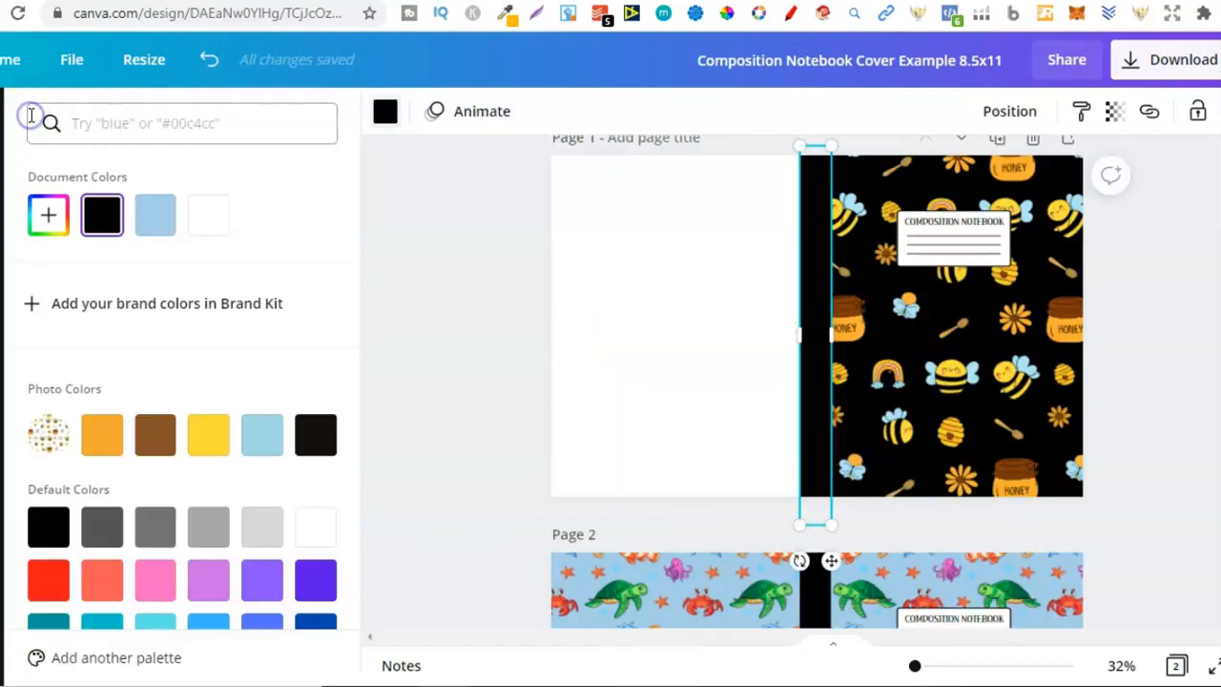
{"action": "left_click", "coordinate": [206, 436]}
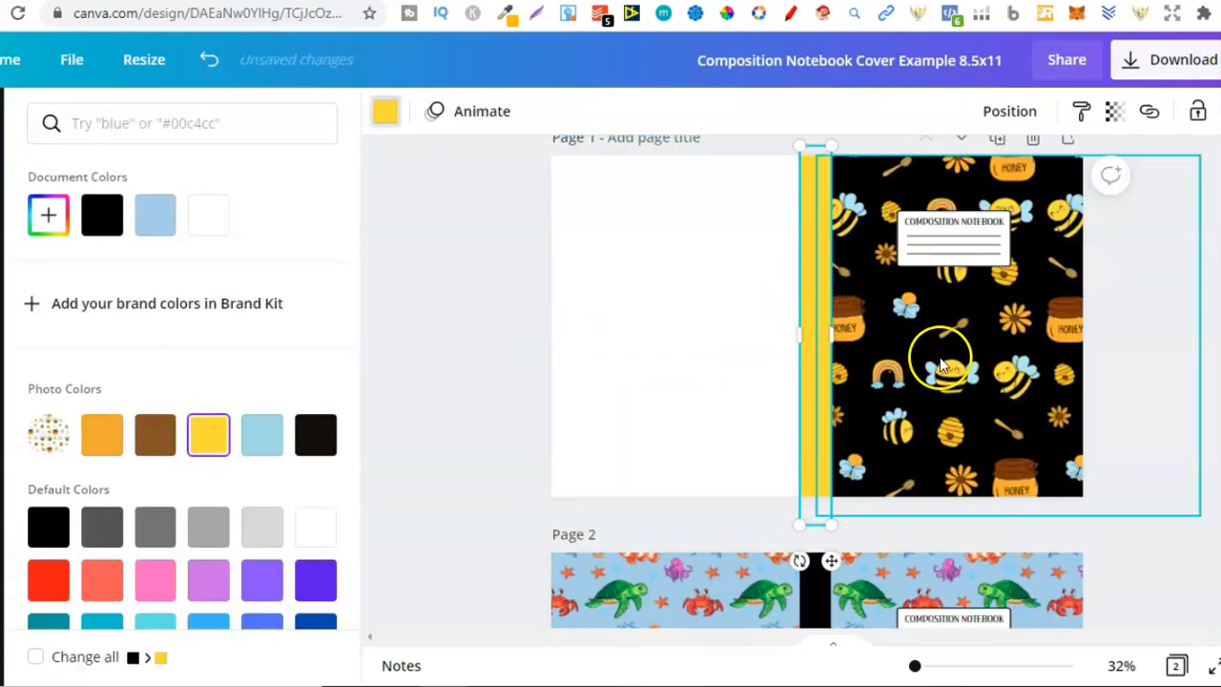
{"action": "left_click", "coordinate": [1181, 315]}
Fill the back cover's white panel on page 1 with black
{"action": "left_click", "coordinate": [527, 353]}
{"action": "left_click", "coordinate": [42, 120]}
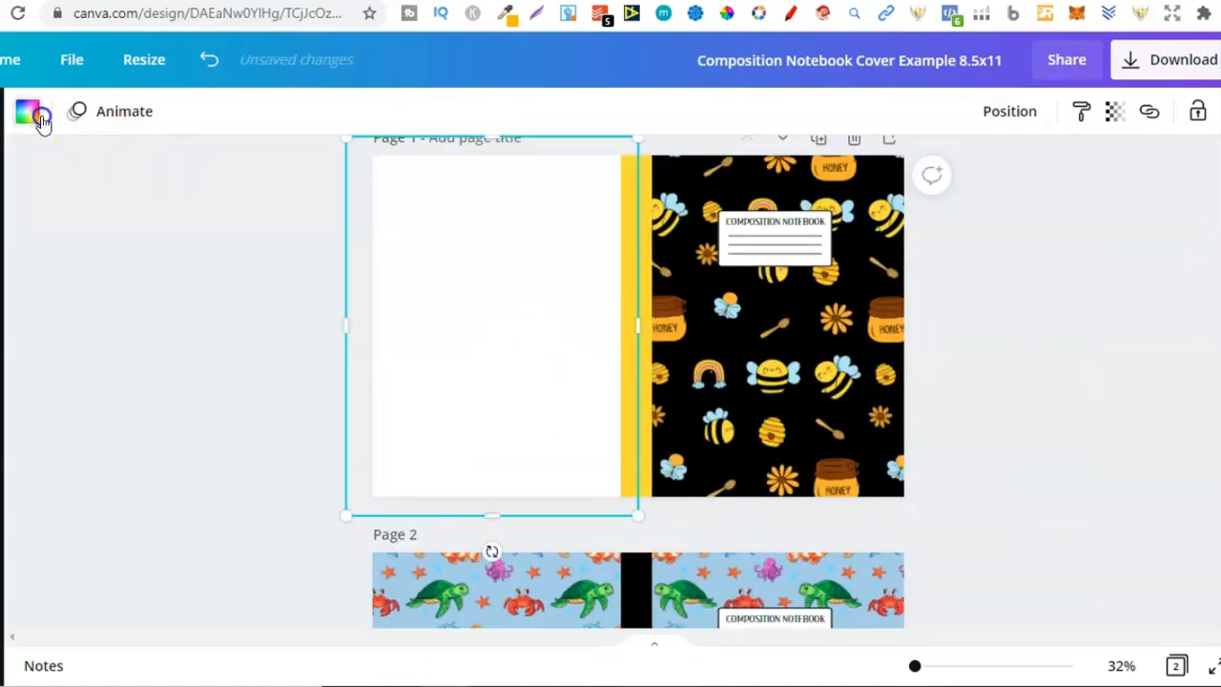
{"action": "left_click", "coordinate": [104, 218]}
{"action": "left_click", "coordinate": [940, 330]}
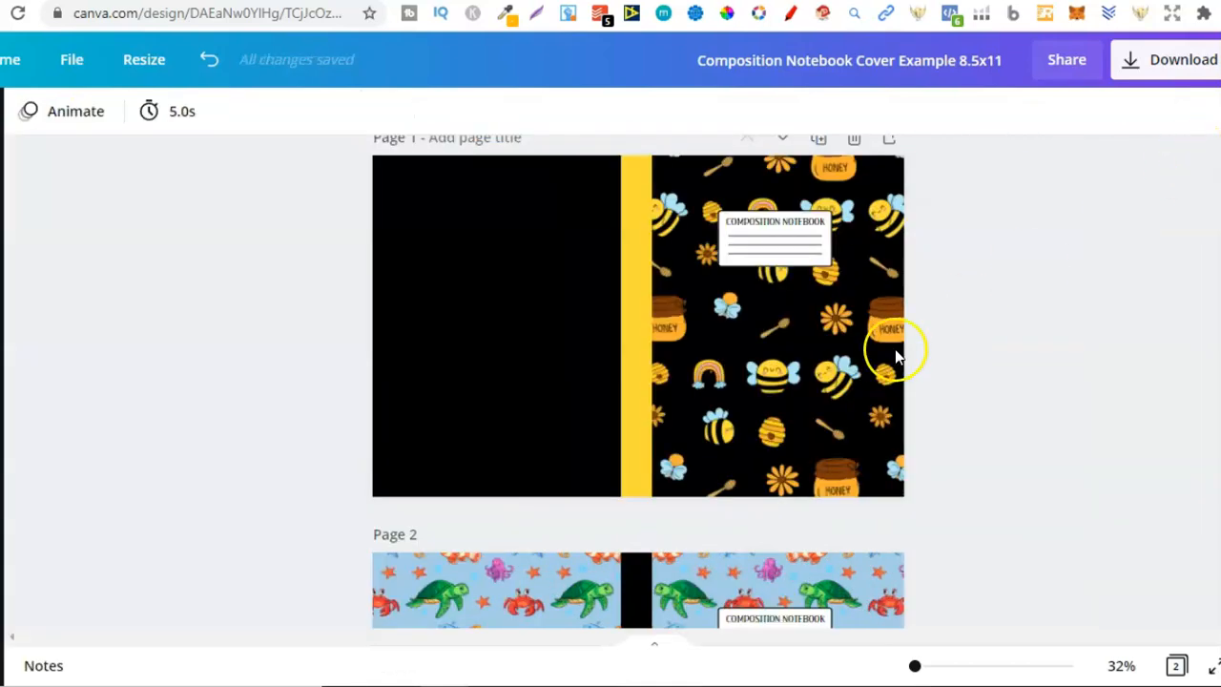
Place a copy of the front cover's bee pattern on the back cover, flipped horizontally and with its inner edge overlapping the spine
{"action": "left_click", "coordinate": [792, 377]}
{"action": "left_click_drag", "start_coordinate": [854, 308], "coordinate": [548, 304]}
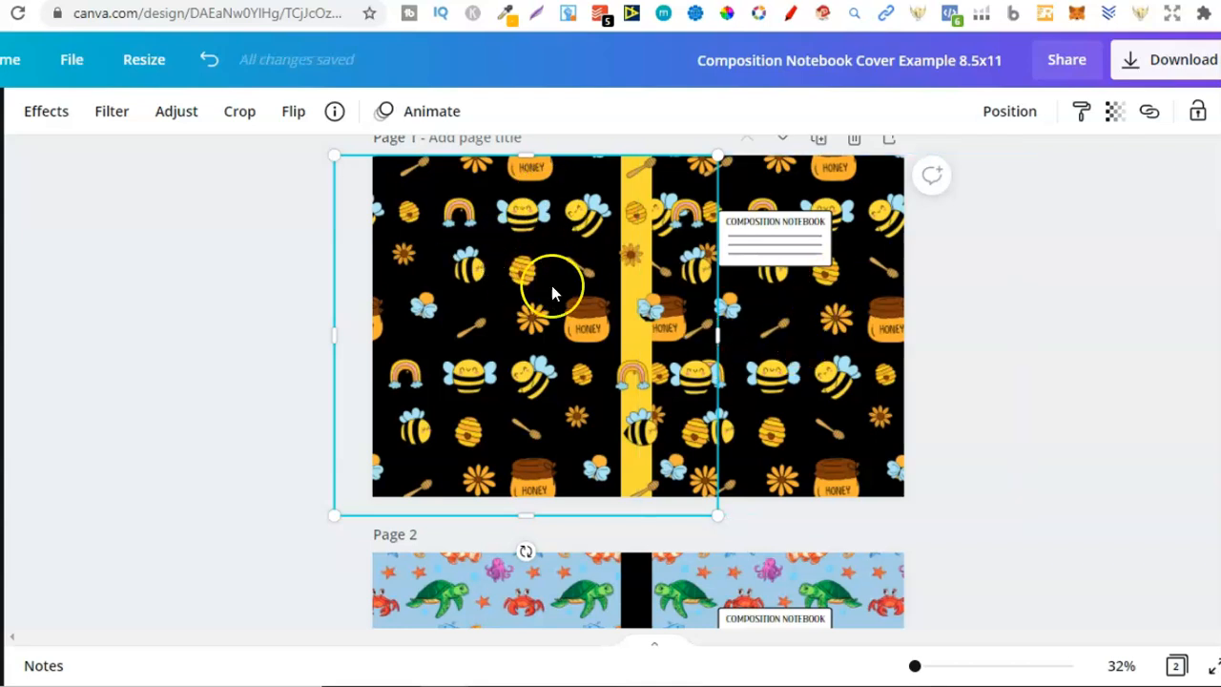
{"action": "left_click", "coordinate": [293, 118]}
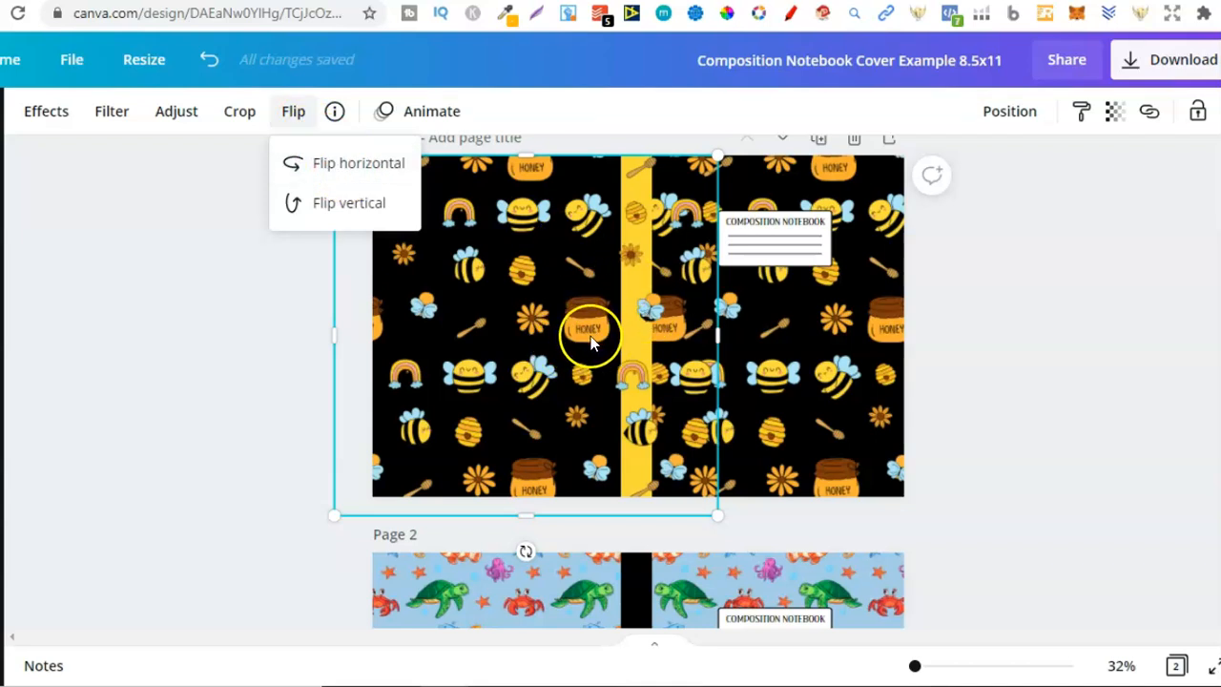
{"action": "left_click", "coordinate": [359, 165]}
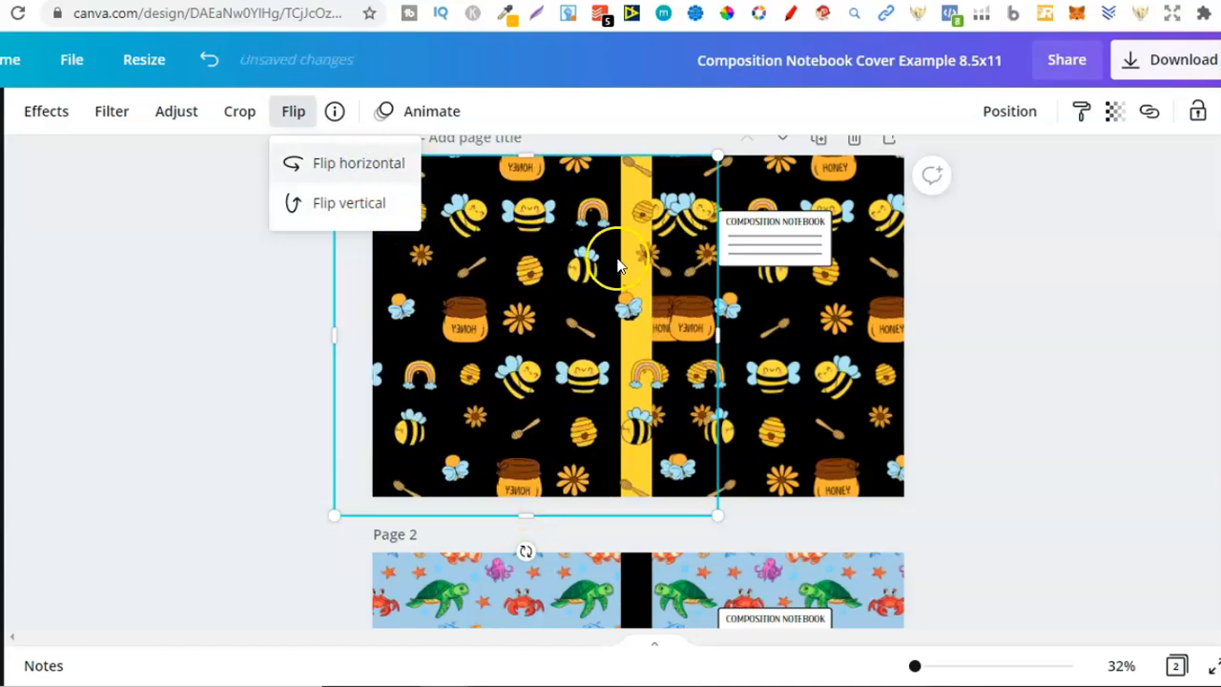
{"action": "left_click_drag", "start_coordinate": [623, 255], "coordinate": [531, 251]}
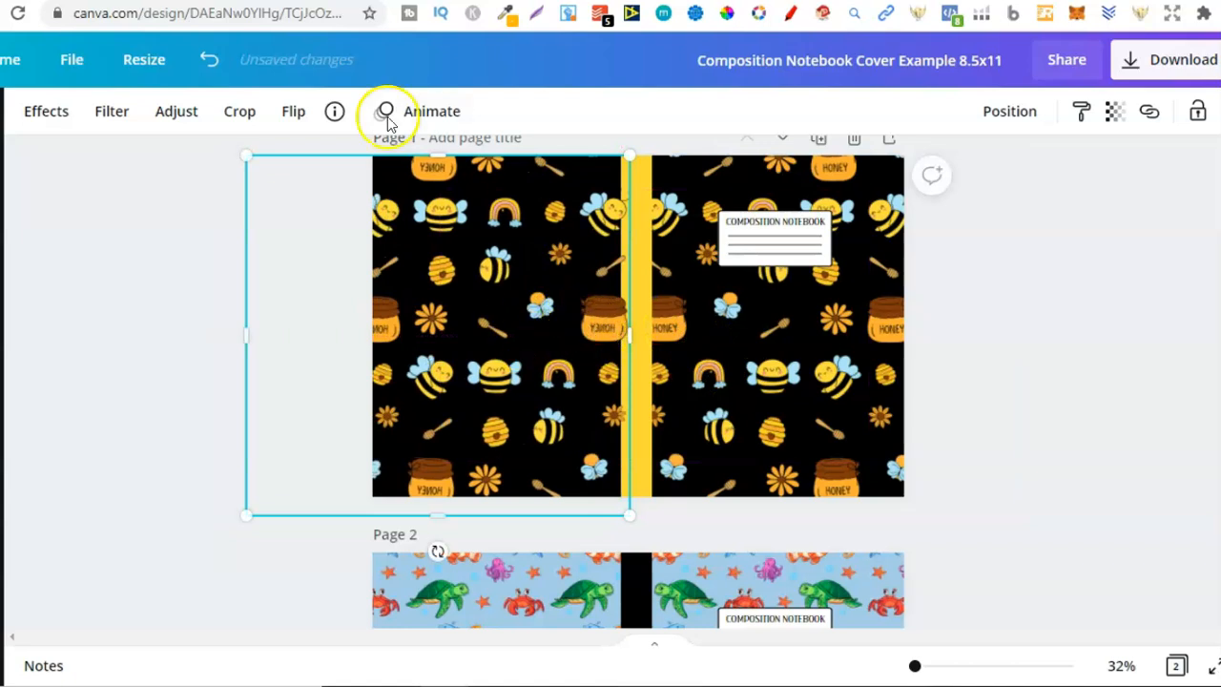
Flip the back cover's bee pattern horizontally again and nudge it slightly further over the spine
{"action": "left_click", "coordinate": [286, 110]}
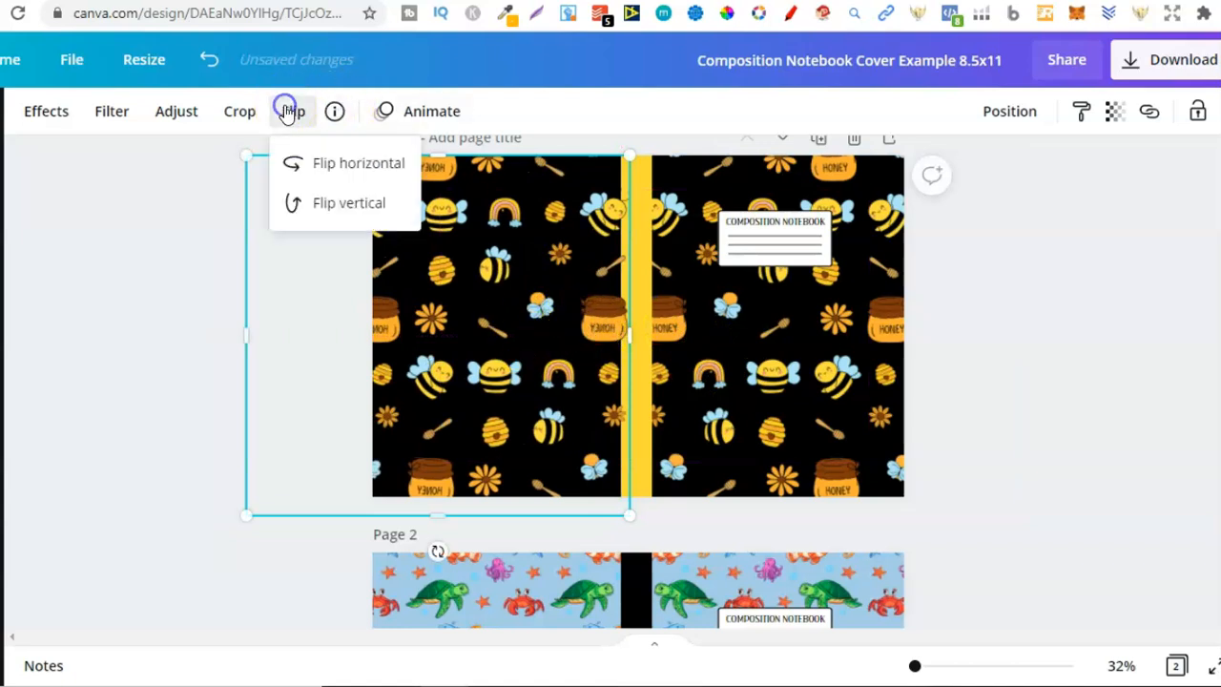
{"action": "left_click", "coordinate": [391, 172]}
{"action": "left_click_drag", "start_coordinate": [525, 242], "coordinate": [533, 243]}
Send the back cover's bee pattern backward so it sits behind the yellow spine
{"action": "left_click", "coordinate": [1026, 113]}
{"action": "left_click", "coordinate": [958, 170]}
{"action": "left_click", "coordinate": [1096, 358]}
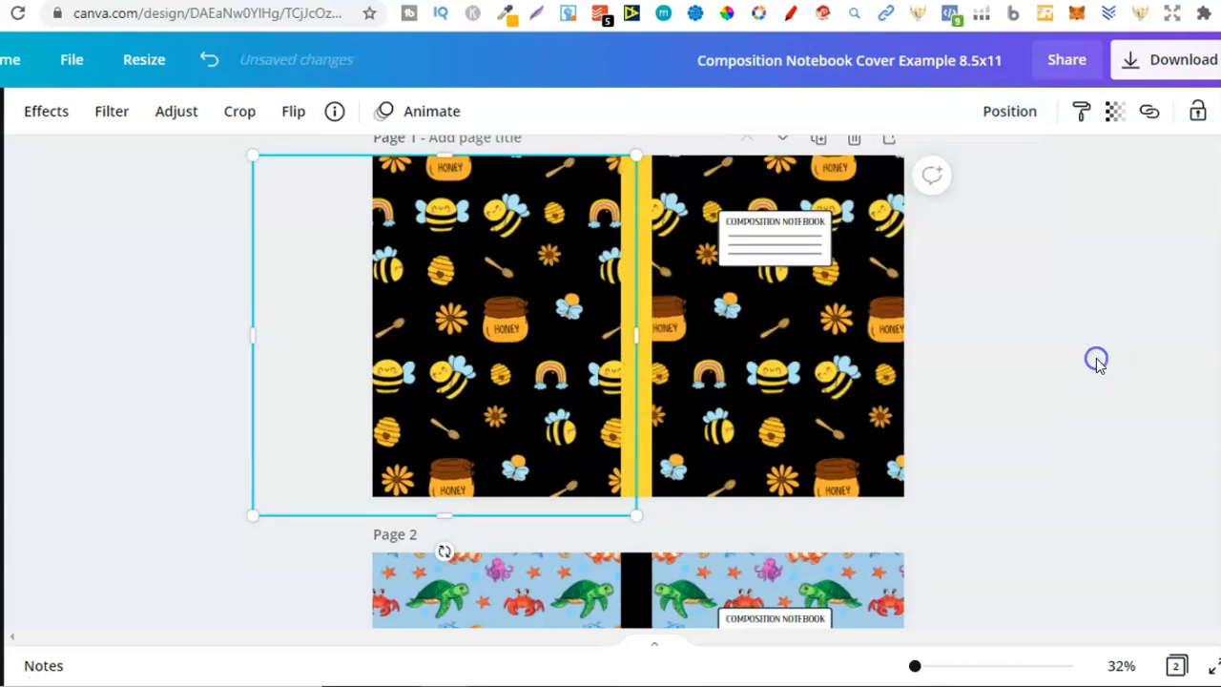
{"action": "left_click", "coordinate": [992, 407]}
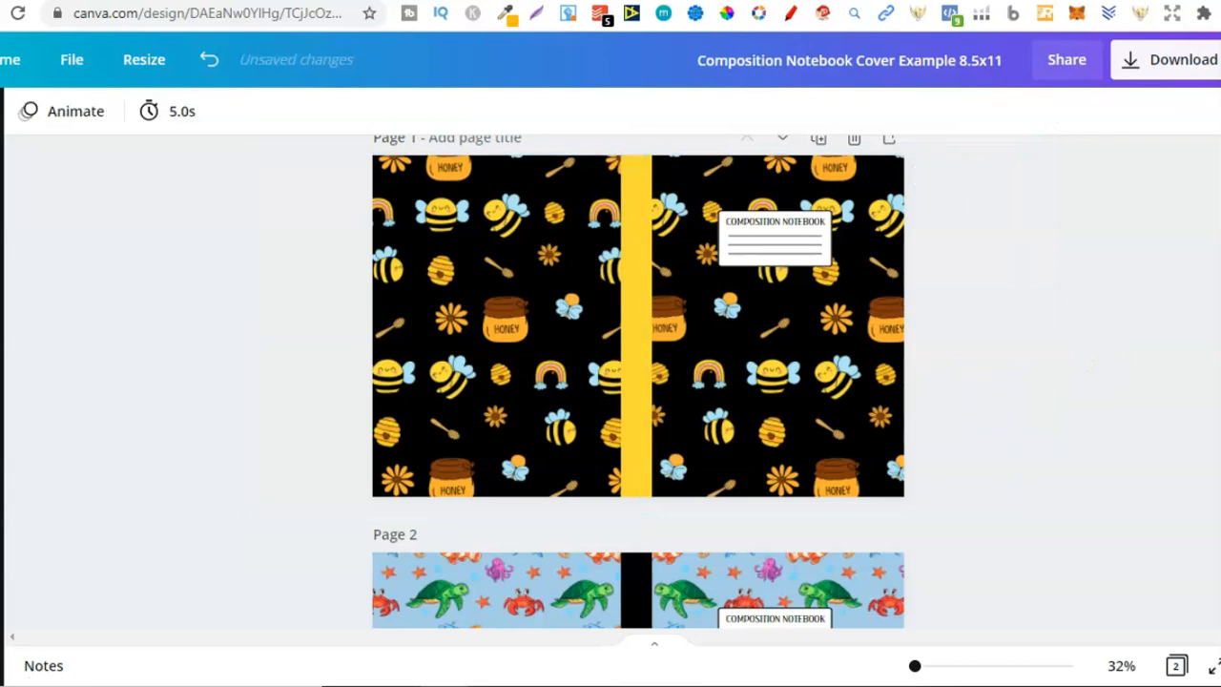
Set up the cover design's download with PDF Print as the file type
{"action": "scroll", "coordinate": [638, 382], "scroll_direction": "up", "scroll_amount": 1}
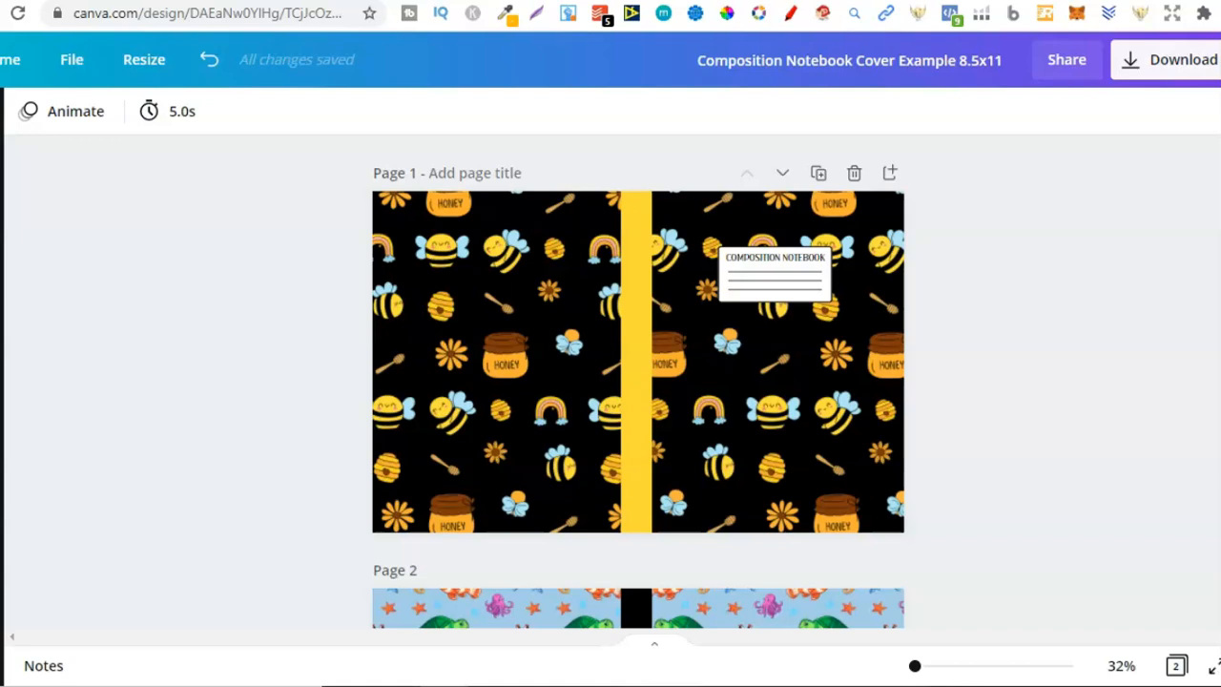
{"action": "left_click", "coordinate": [1200, 63]}
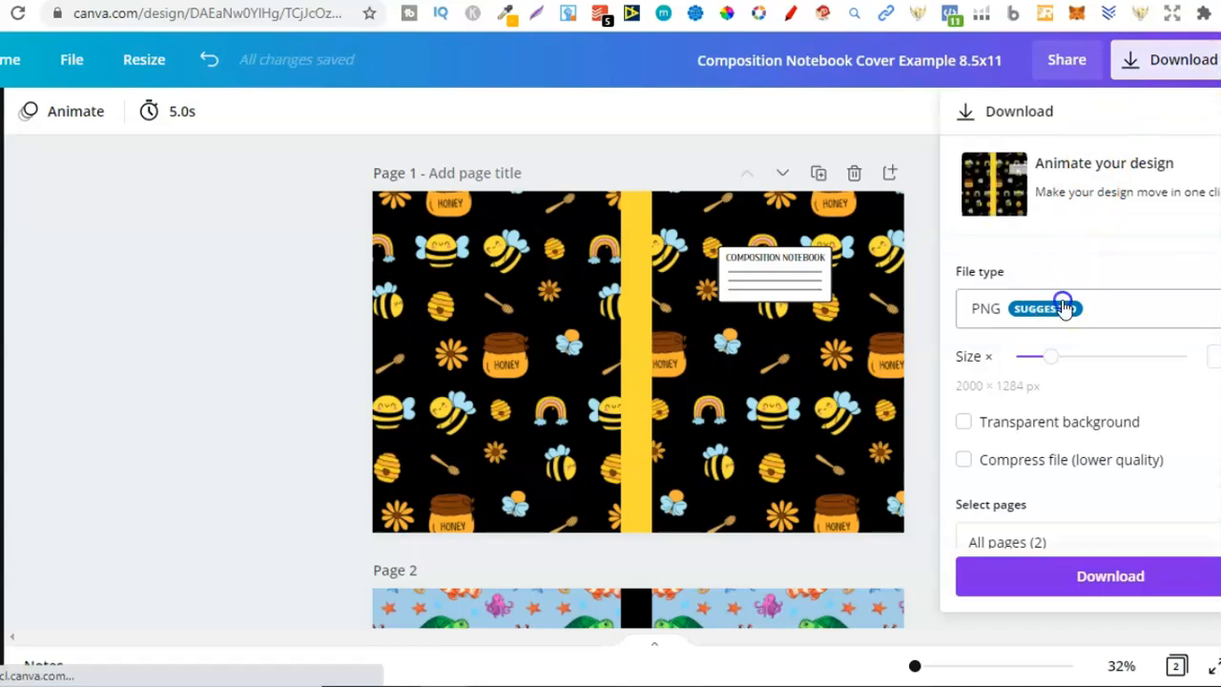
{"action": "left_click", "coordinate": [1065, 308]}
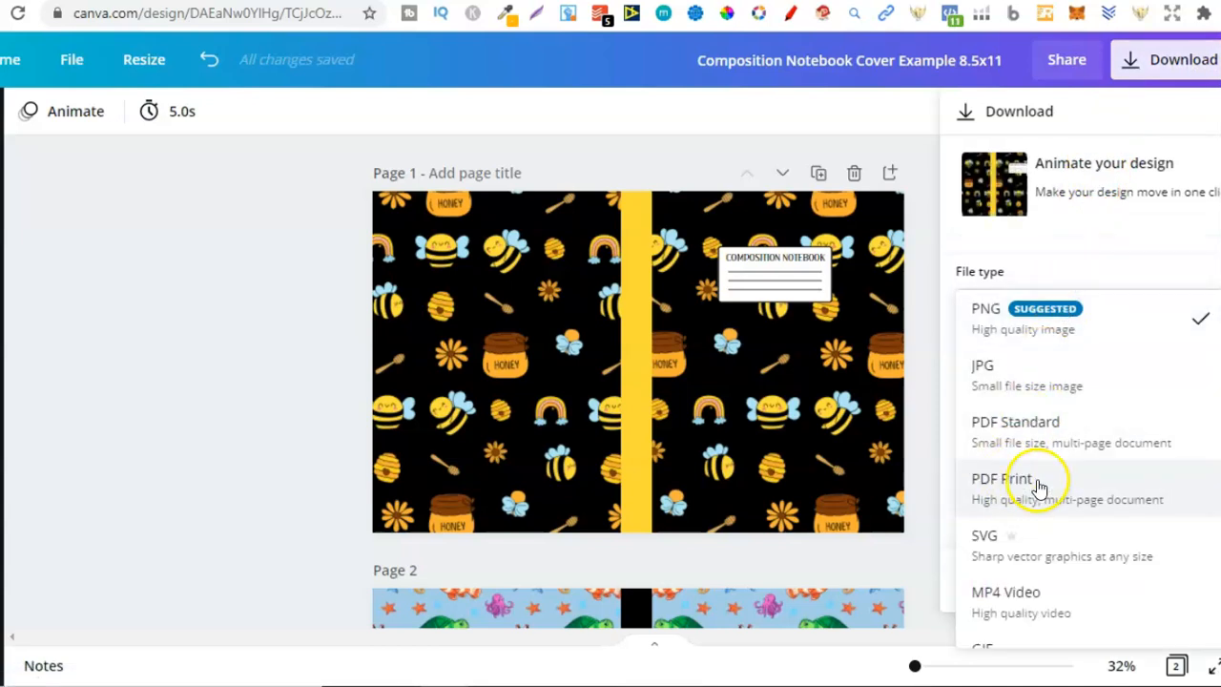
{"action": "left_click", "coordinate": [1036, 486]}
Restrict the download to page 1, download the PDF, and dismiss the saved-design message
{"action": "left_click", "coordinate": [1054, 441]}
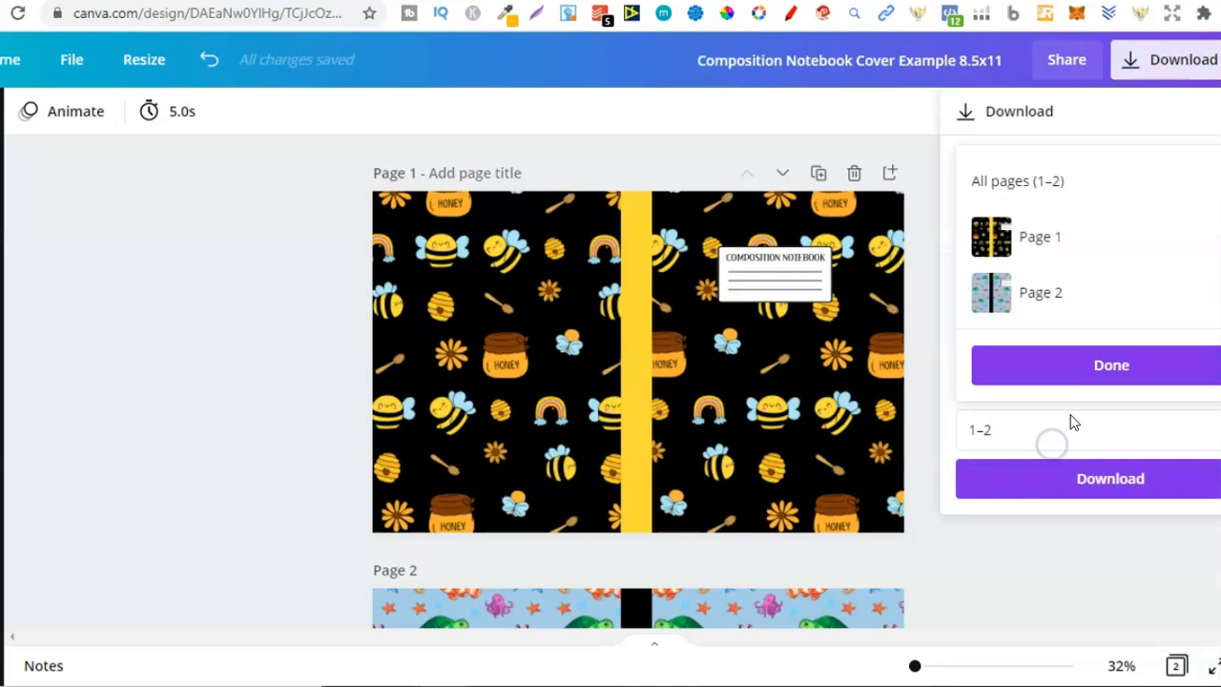
{"action": "left_click", "coordinate": [1096, 244]}
{"action": "left_click", "coordinate": [1105, 246]}
{"action": "left_click", "coordinate": [1219, 181]}
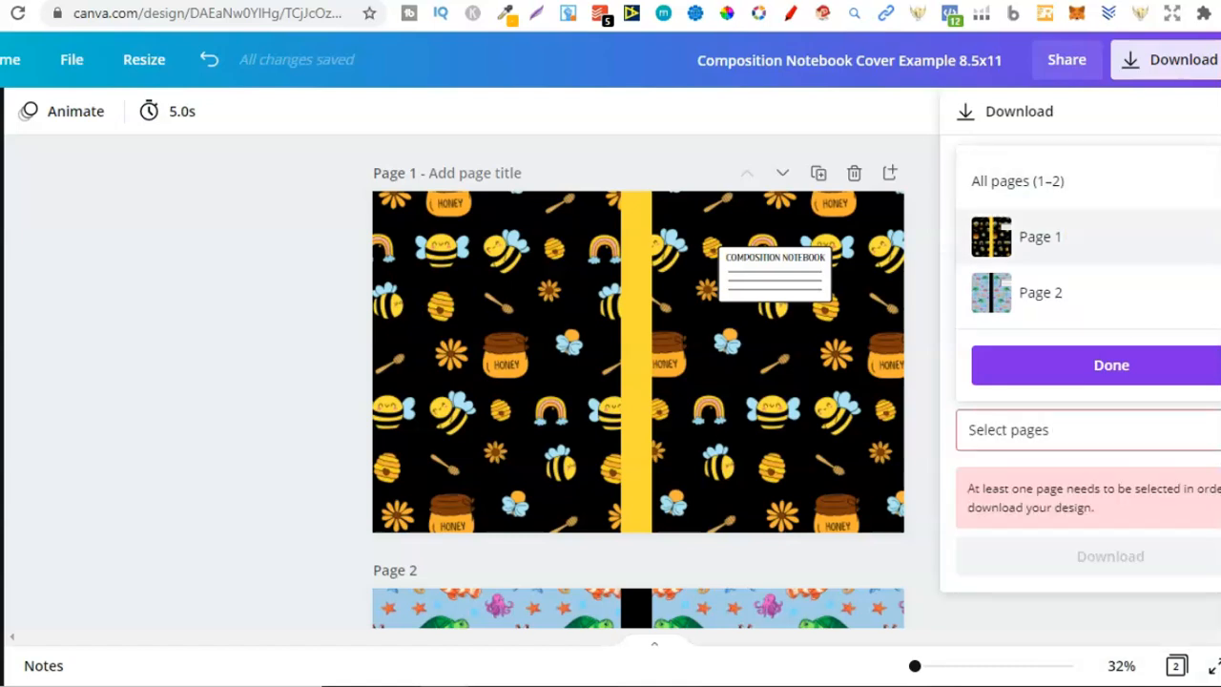
{"action": "left_click", "coordinate": [1106, 238]}
{"action": "left_click", "coordinate": [1114, 358]}
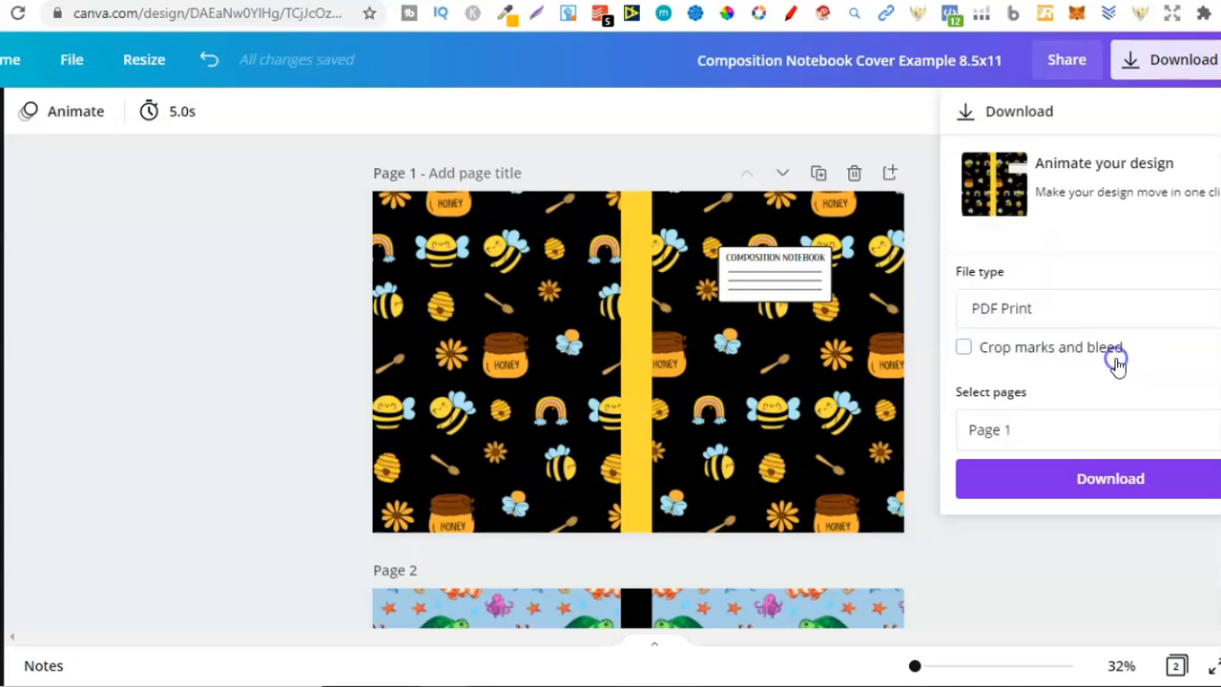
{"action": "left_click", "coordinate": [1063, 480]}
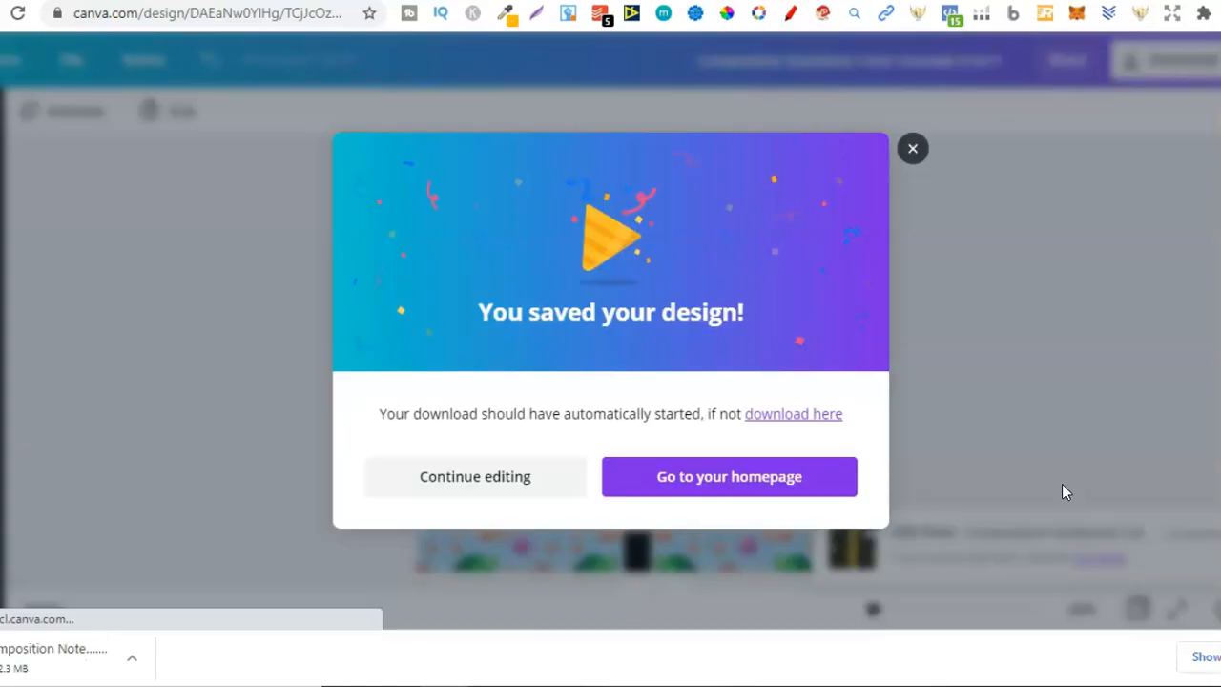
{"action": "left_click", "coordinate": [1064, 421]}
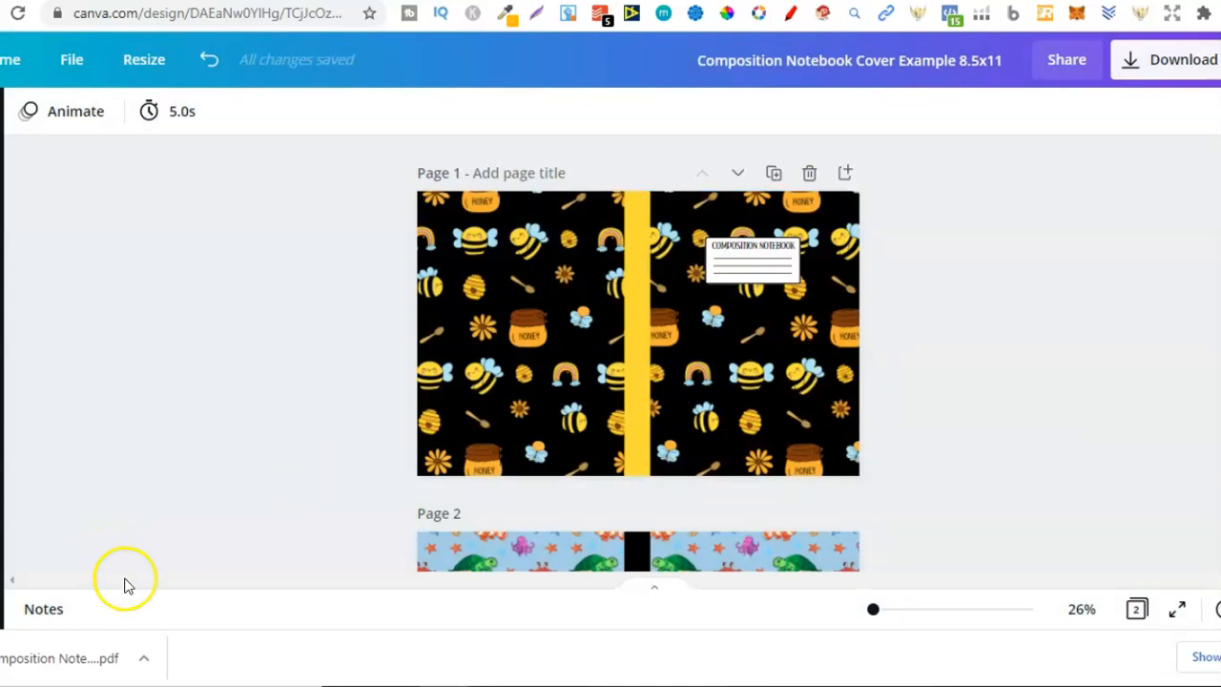
Open the downloaded Composition Notebook Cover Example 8.5x11 PDF and check the full cover layout
{"action": "left_click", "coordinate": [82, 652]}
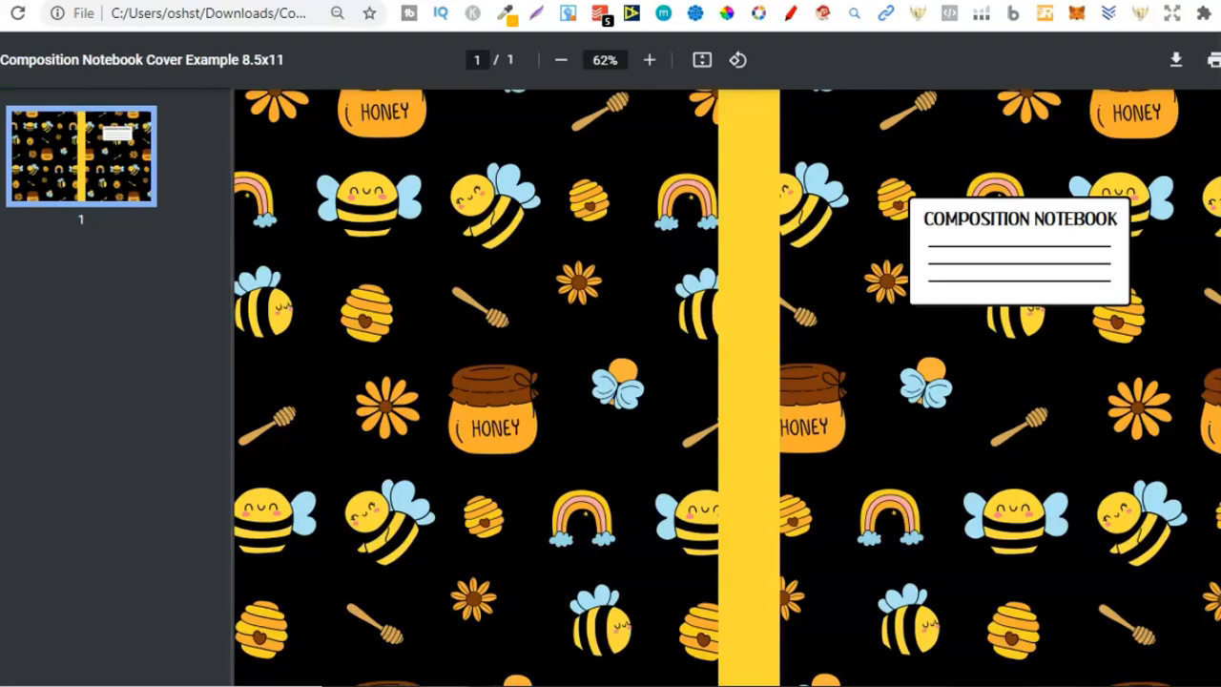
{"action": "left_click", "coordinate": [563, 61]}
{"action": "left_click", "coordinate": [563, 63]}
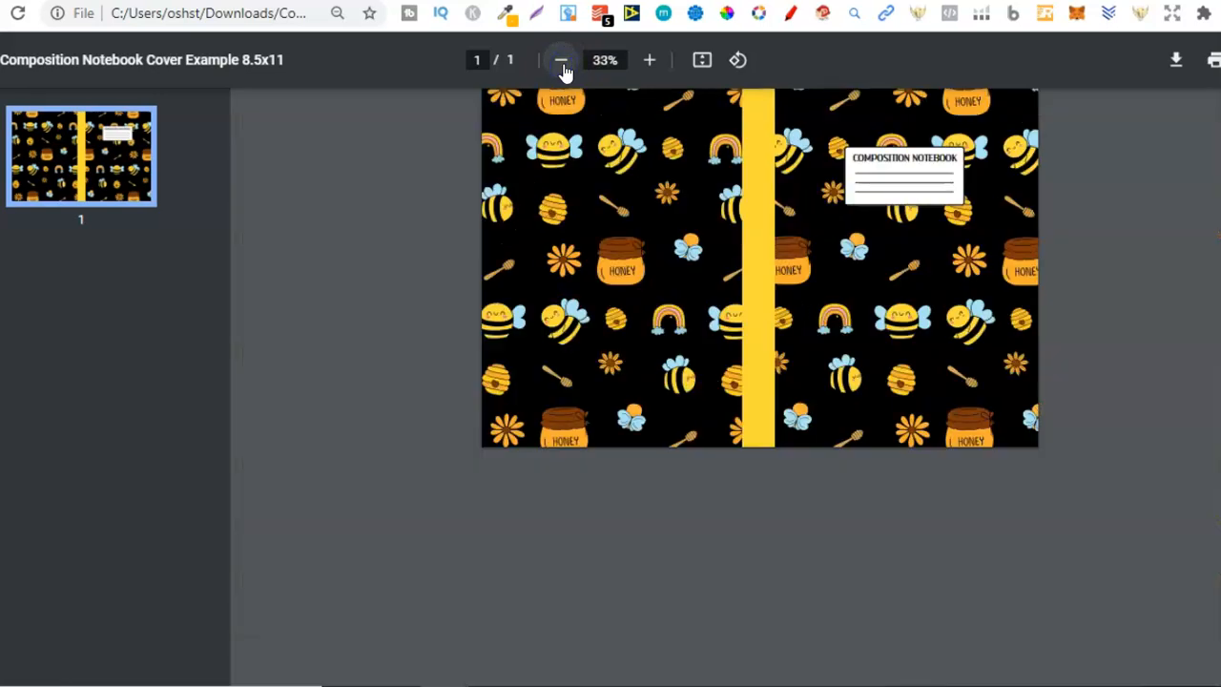
{"action": "left_click", "coordinate": [650, 60]}
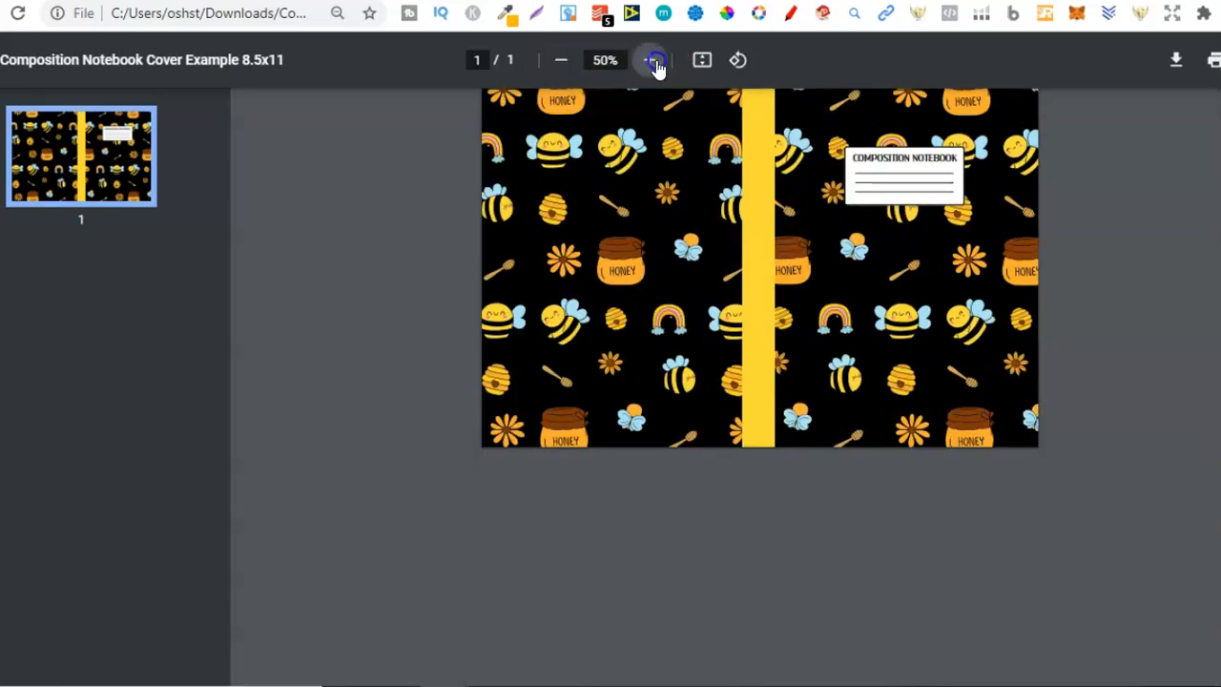